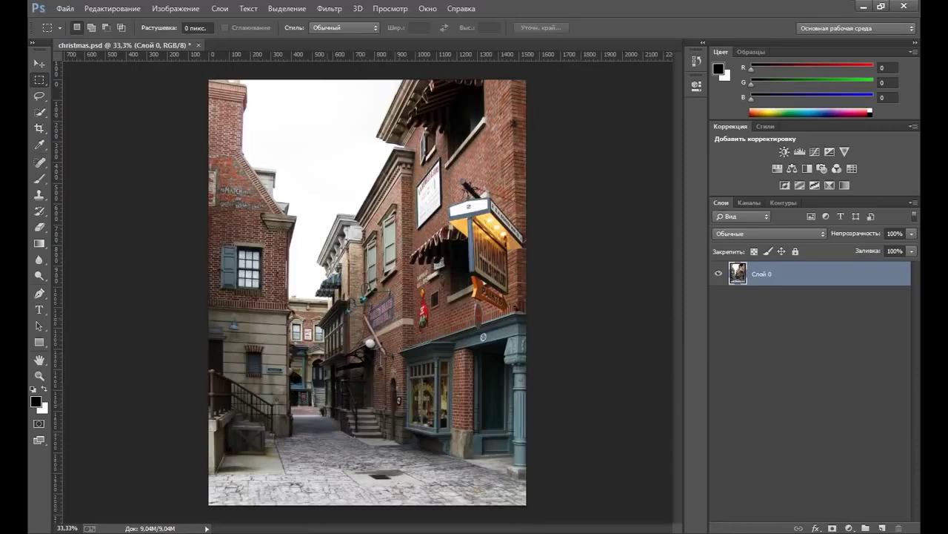
# Bring the winter source-image folder up over the Photoshop window.
pyautogui.hotkey('alt', 'Tab')
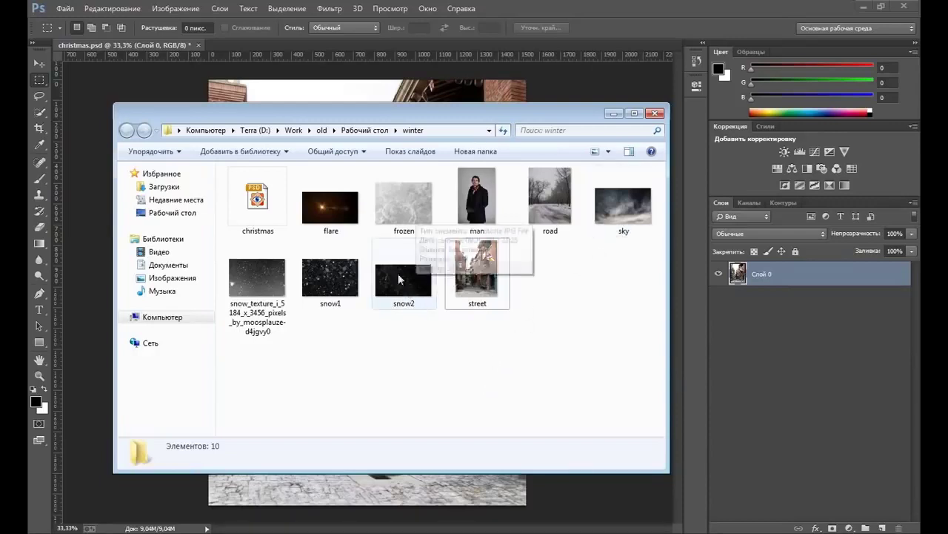
# Preview the snow1, snow2 and sky images while repositioning the folder window.
pyautogui.click(342, 280)
pyautogui.click(402, 281)
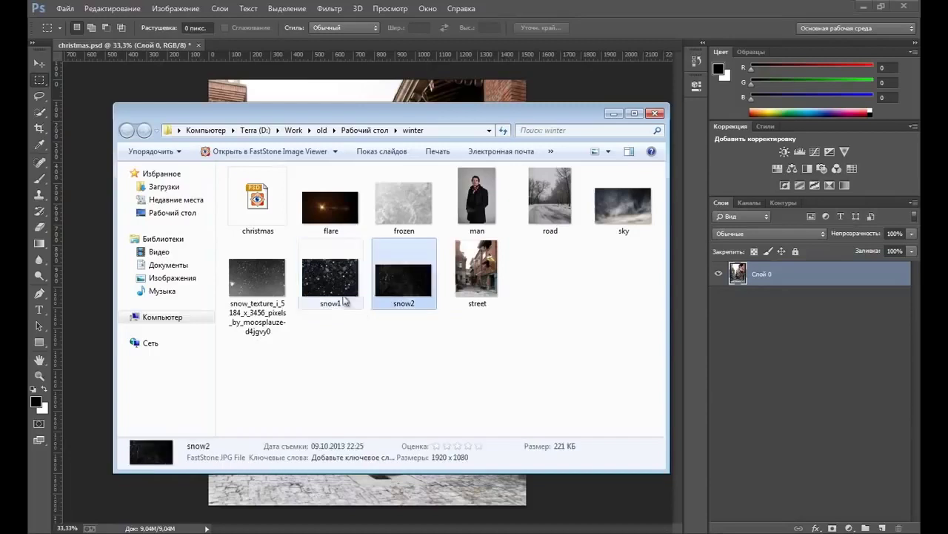
pyautogui.click(360, 364)
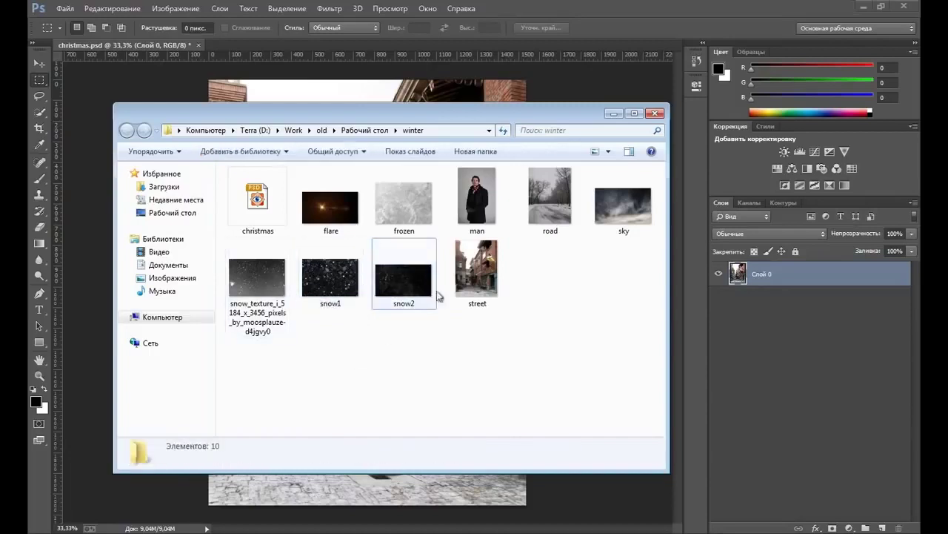
pyautogui.click(619, 215)
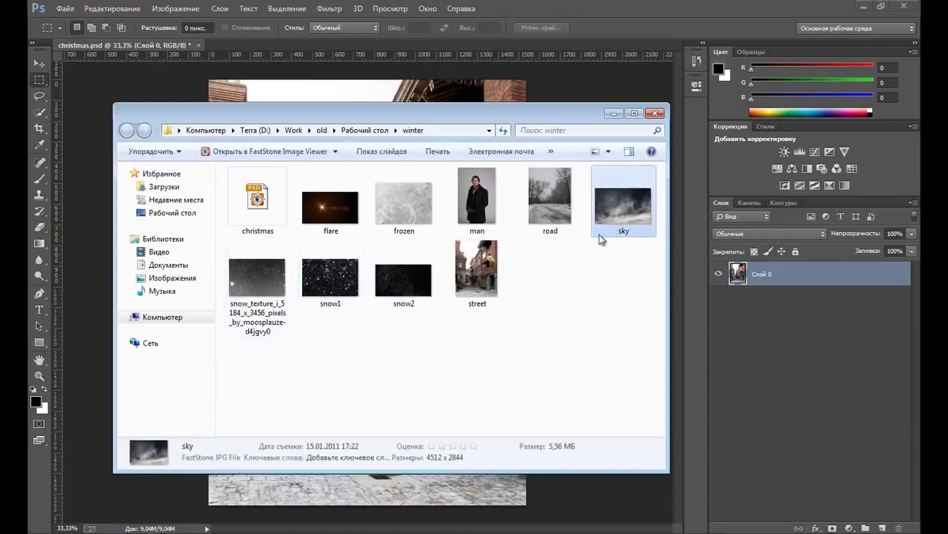
pyautogui.moveTo(513, 118); pyautogui.dragTo(519, 151)
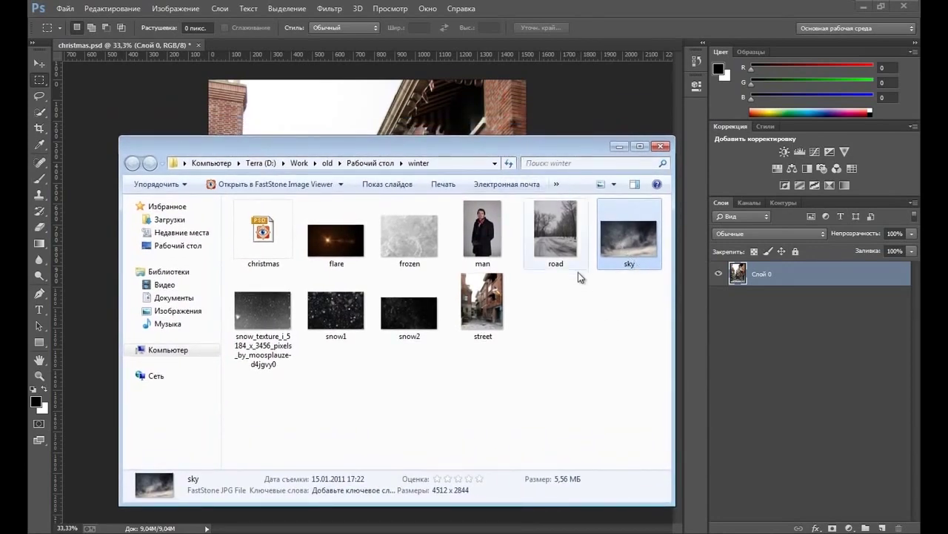
pyautogui.click(575, 293)
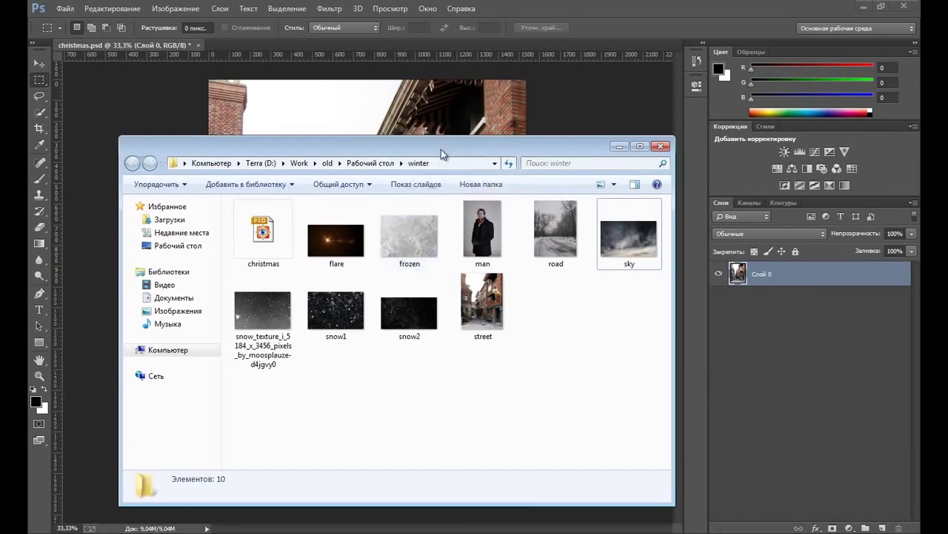
pyautogui.moveTo(484, 148); pyautogui.dragTo(485, 131)
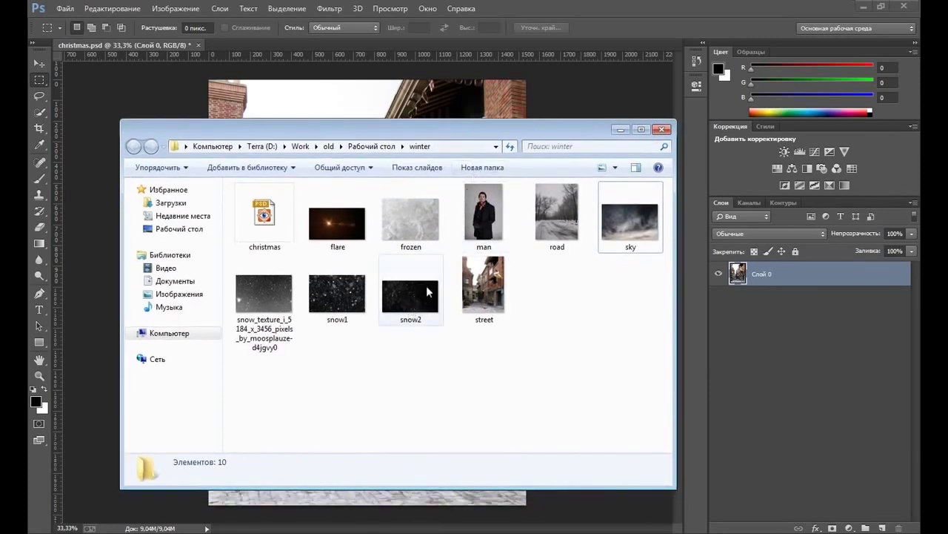
# Check the man and flare images, then return to the street document.
pyautogui.click(488, 217)
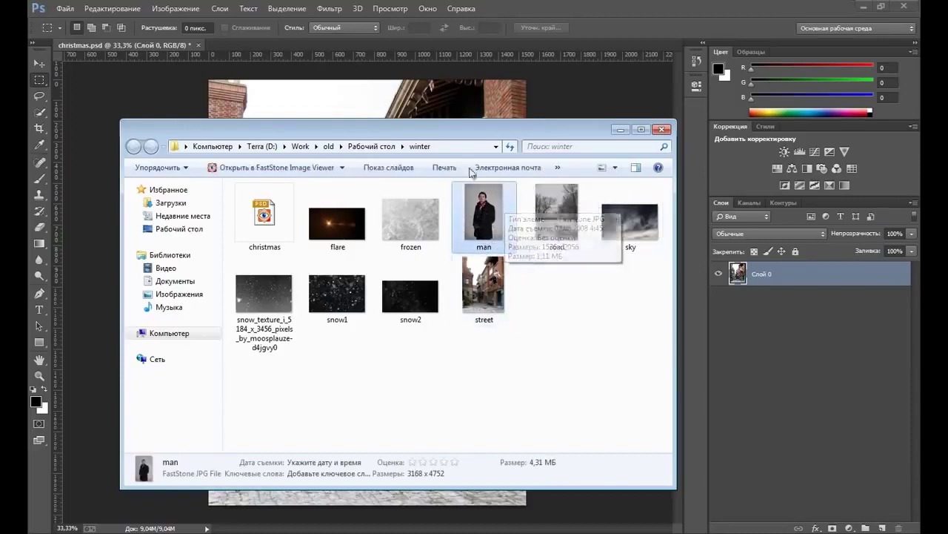
pyautogui.click(334, 232)
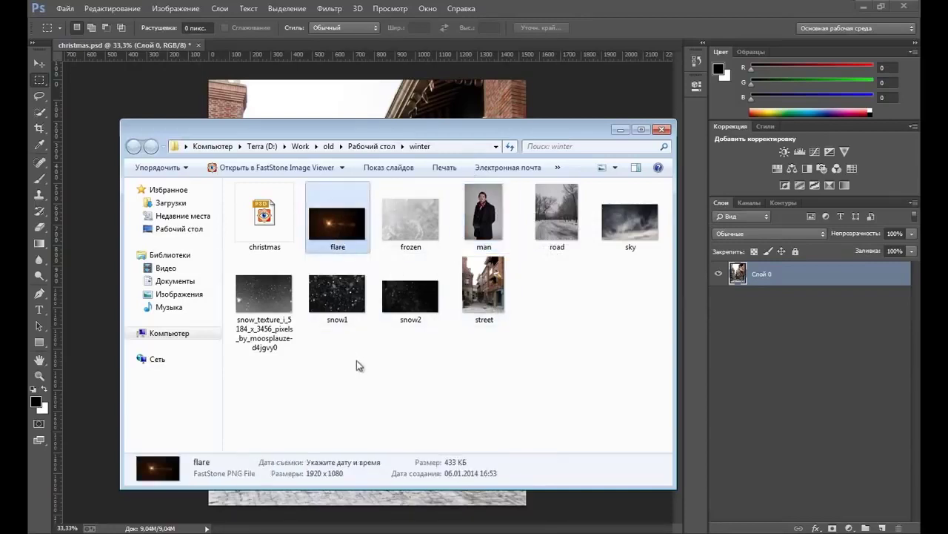
pyautogui.hotkey('alt', 'Tab')
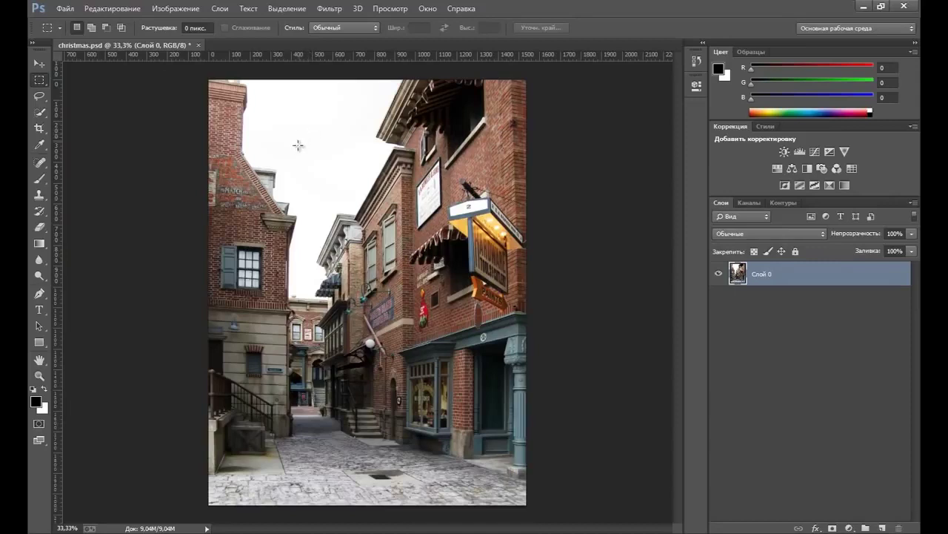
# Select the white sky above the street with the Magic Wand.
pyautogui.click(40, 111)
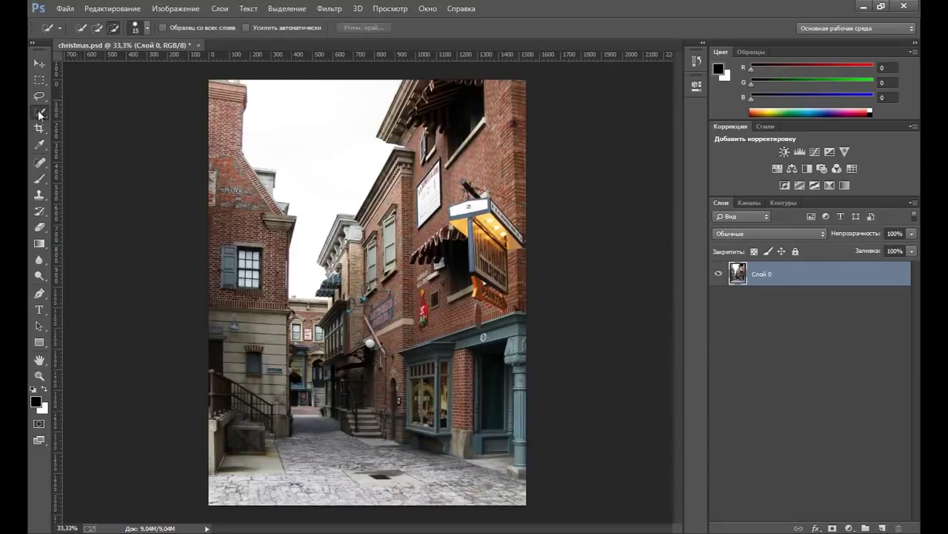
pyautogui.rightClick(40, 112)
pyautogui.click(96, 123)
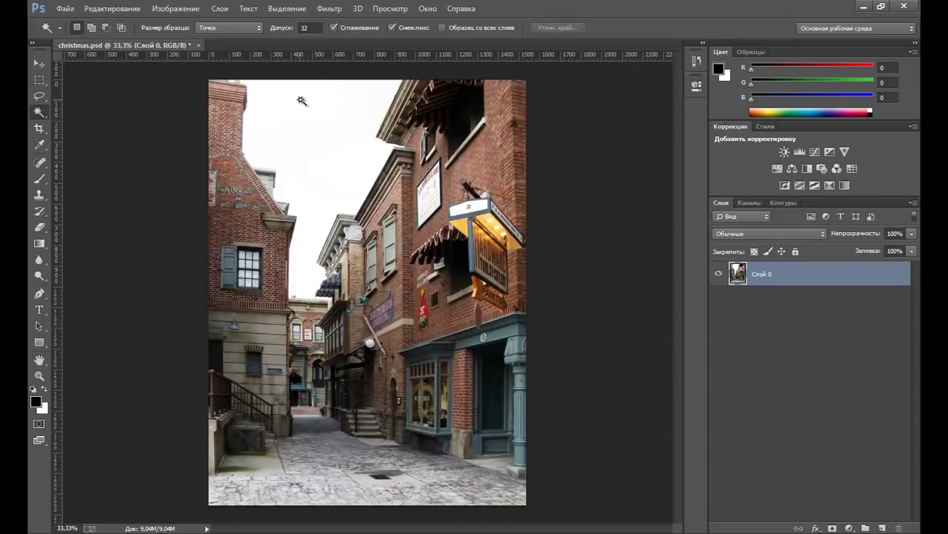
pyautogui.click(304, 102)
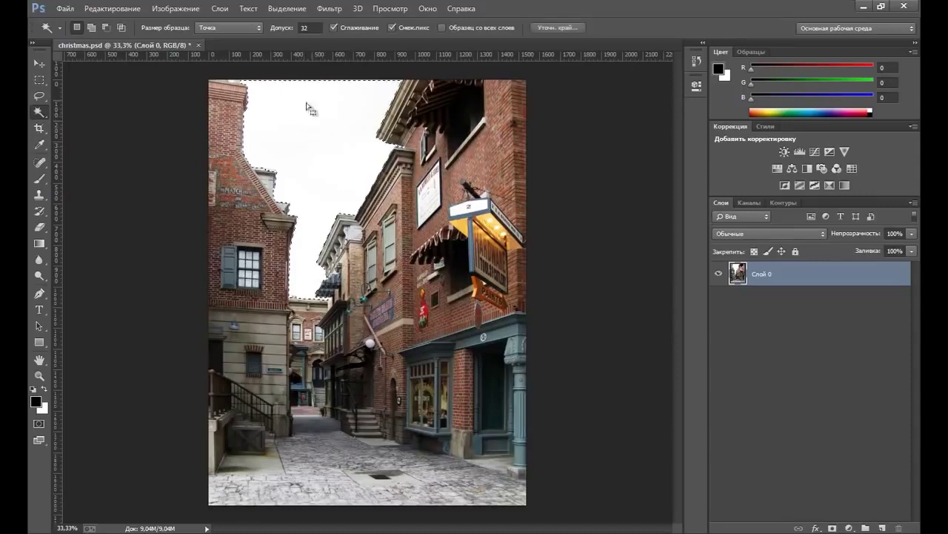
# Zoom into the rooftops and trim the selection with Quick Selection in subtract mode.
pyautogui.click(39, 374)
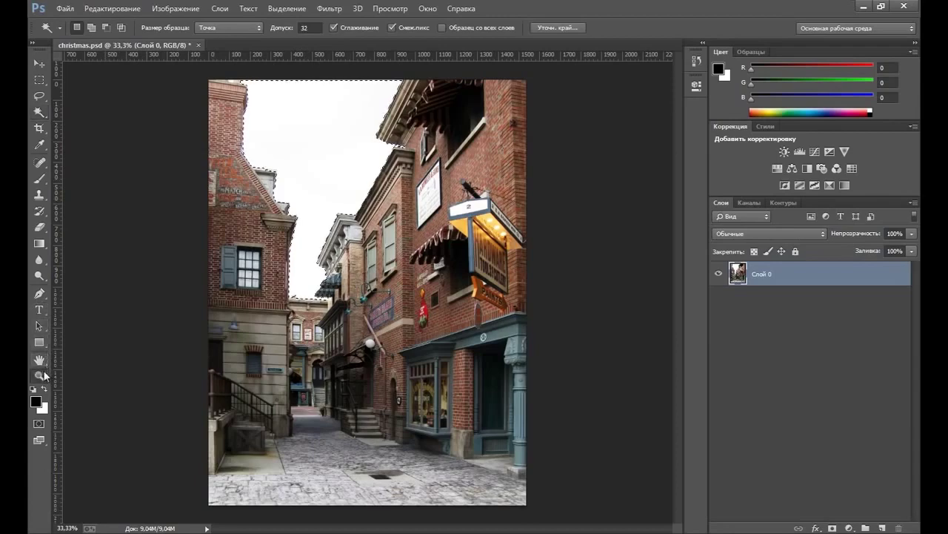
pyautogui.click(299, 171)
pyautogui.click(299, 172)
pyautogui.click(291, 169)
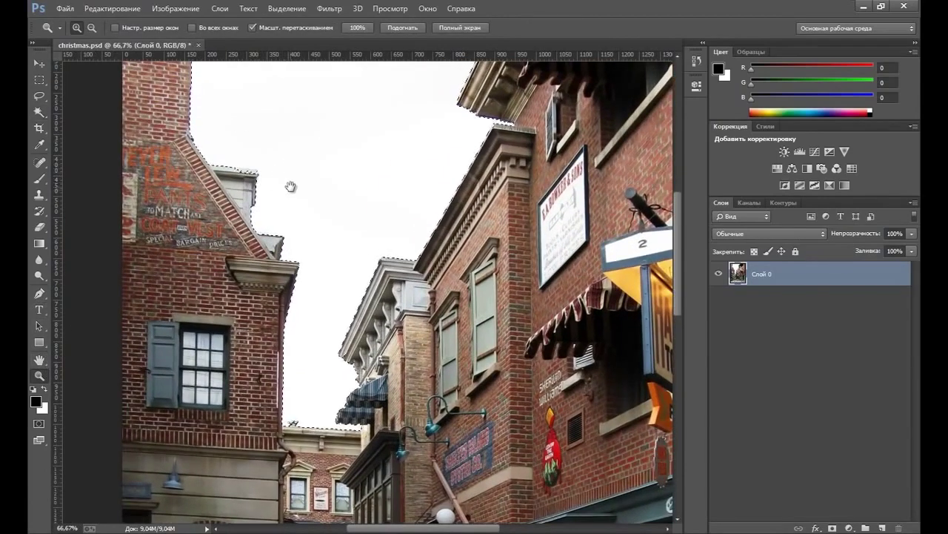
pyautogui.moveTo(290, 209); pyautogui.dragTo(290, 264)
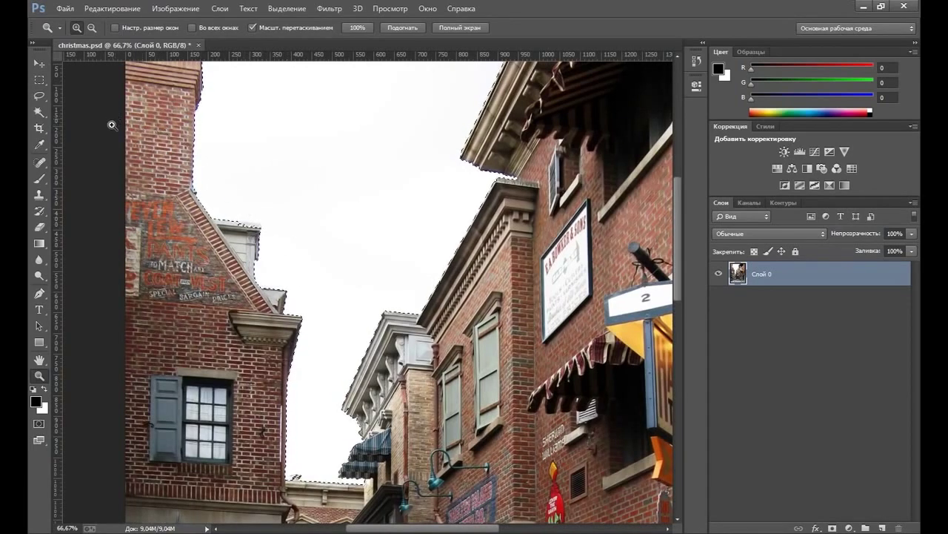
pyautogui.click(41, 113)
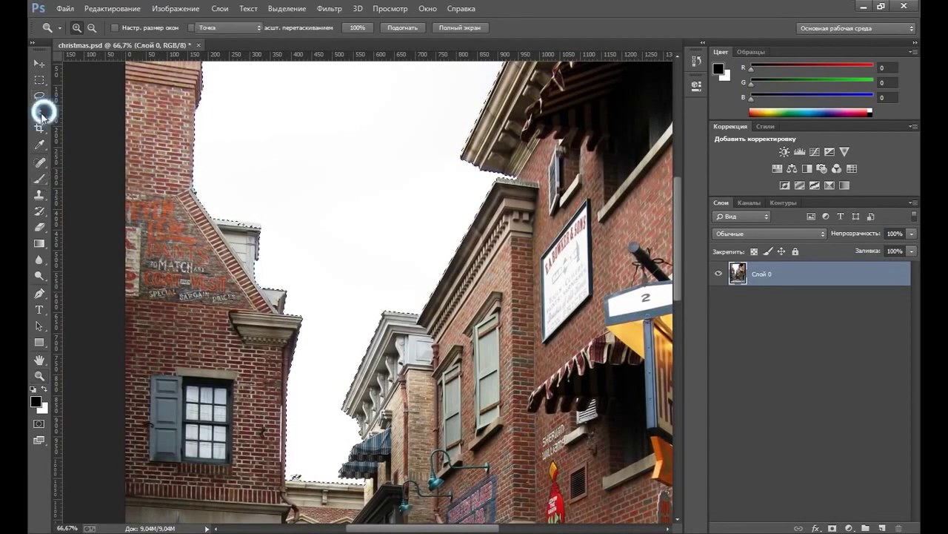
pyautogui.click(104, 106)
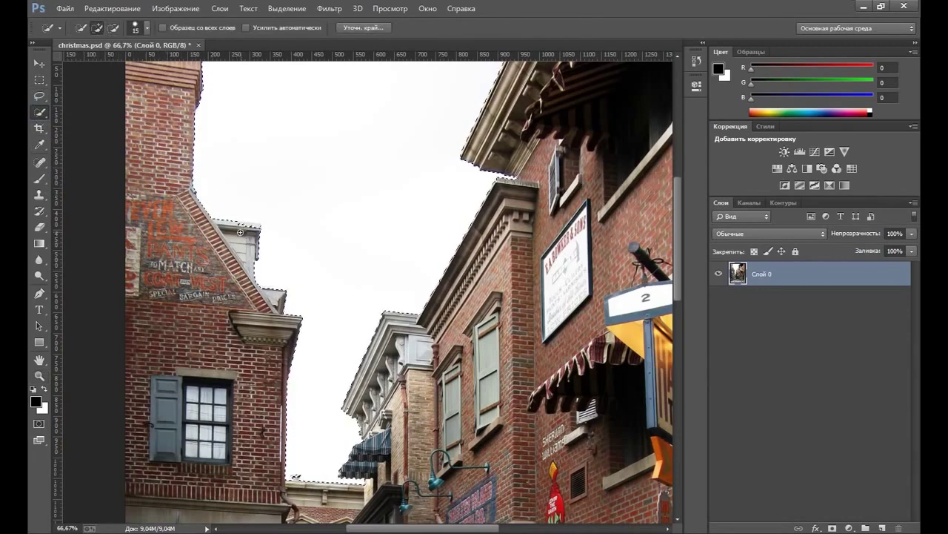
pyautogui.click(115, 29)
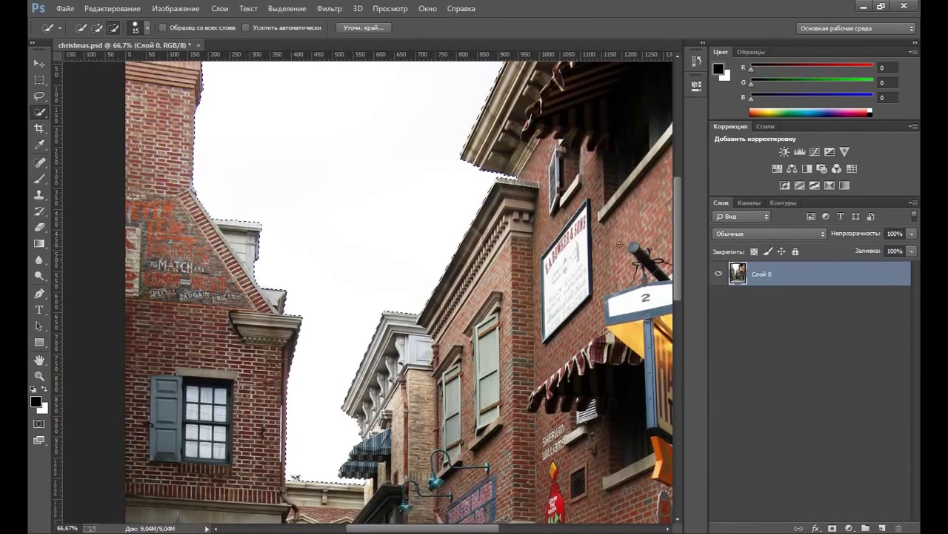
pyautogui.moveTo(676, 206); pyautogui.dragTo(677, 206)
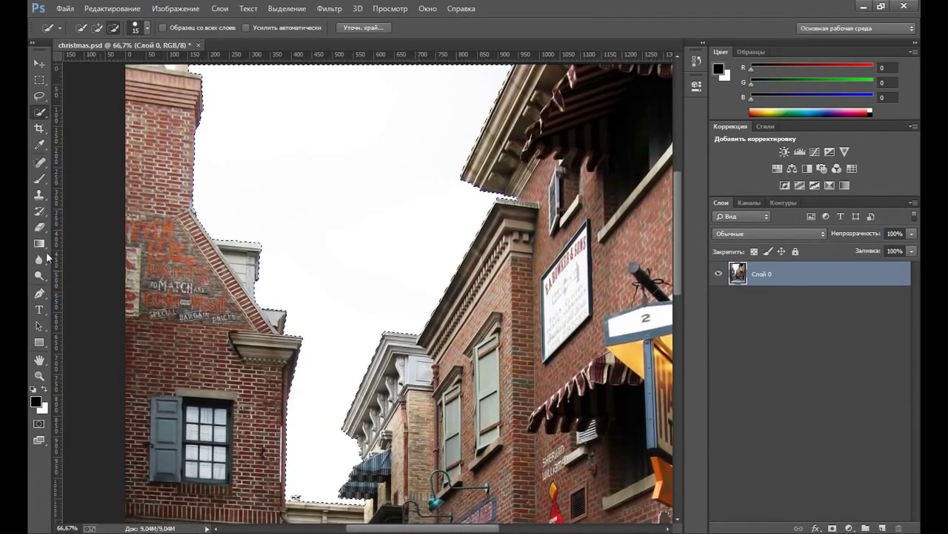
# Fit the whole street image on screen.
pyautogui.click(39, 376)
pyautogui.rightClick(320, 229)
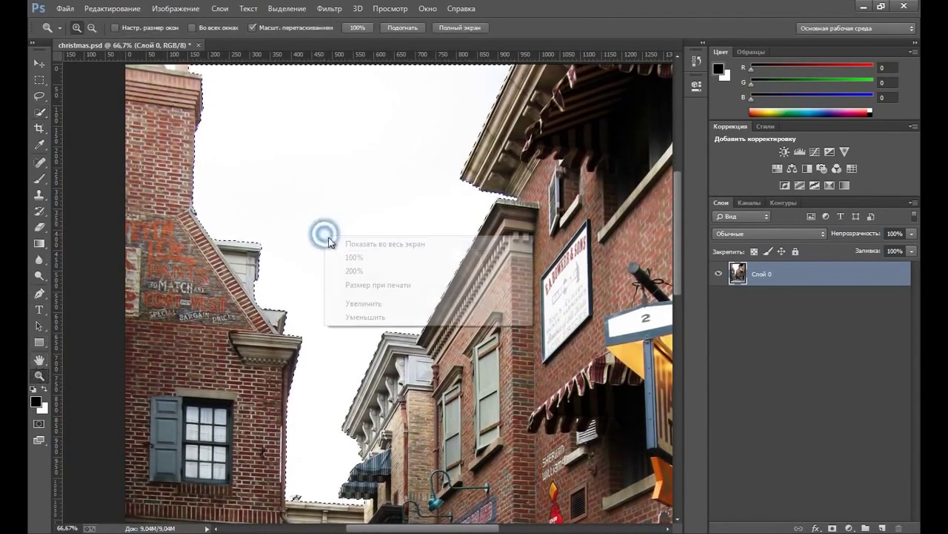
pyautogui.click(363, 240)
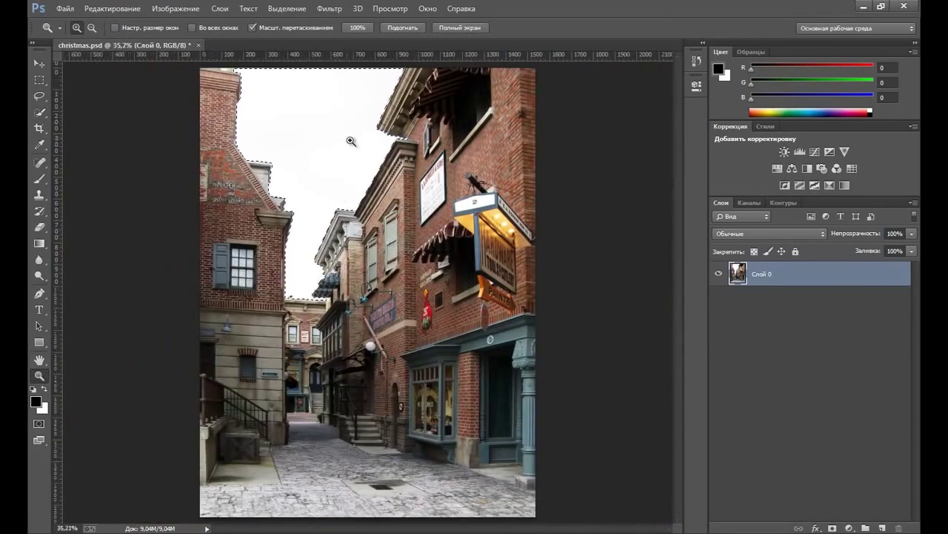
# Invert the selection to the buildings and begin shifting its edge inward in Refine Edge.
pyautogui.click(286, 8)
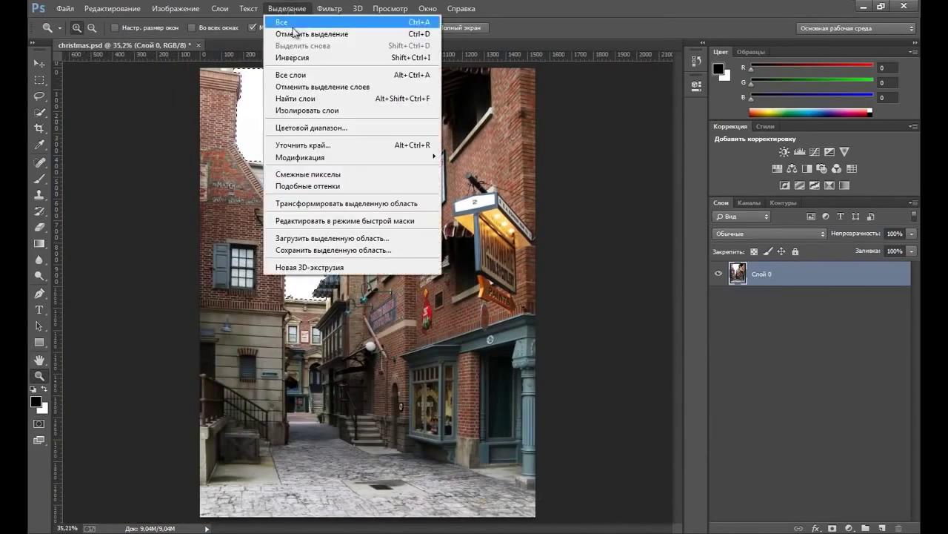
pyautogui.click(300, 55)
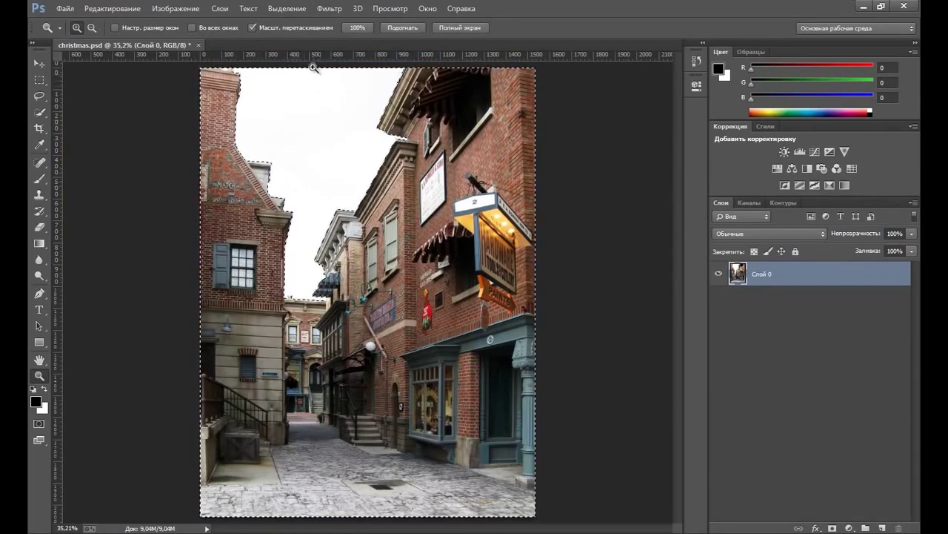
pyautogui.click(287, 8)
pyautogui.click(301, 145)
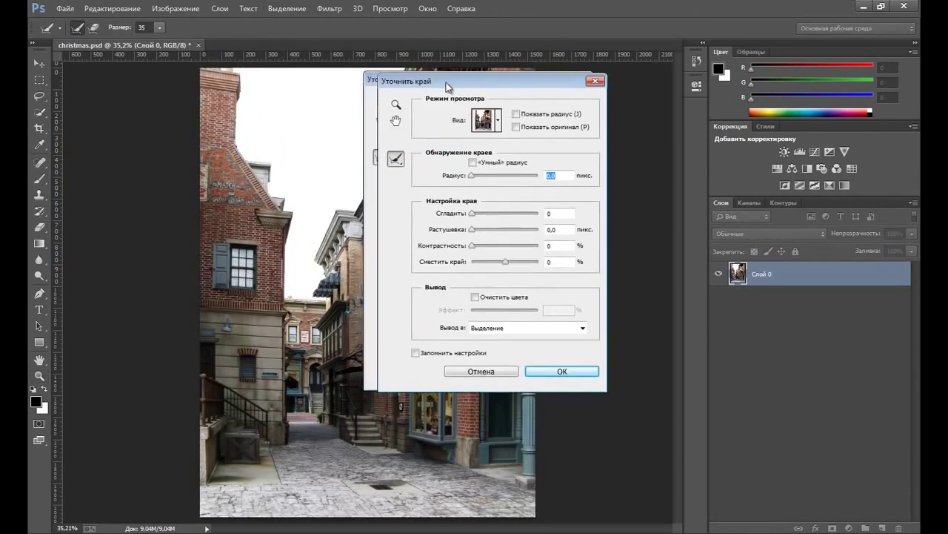
pyautogui.moveTo(409, 78); pyautogui.dragTo(447, 85)
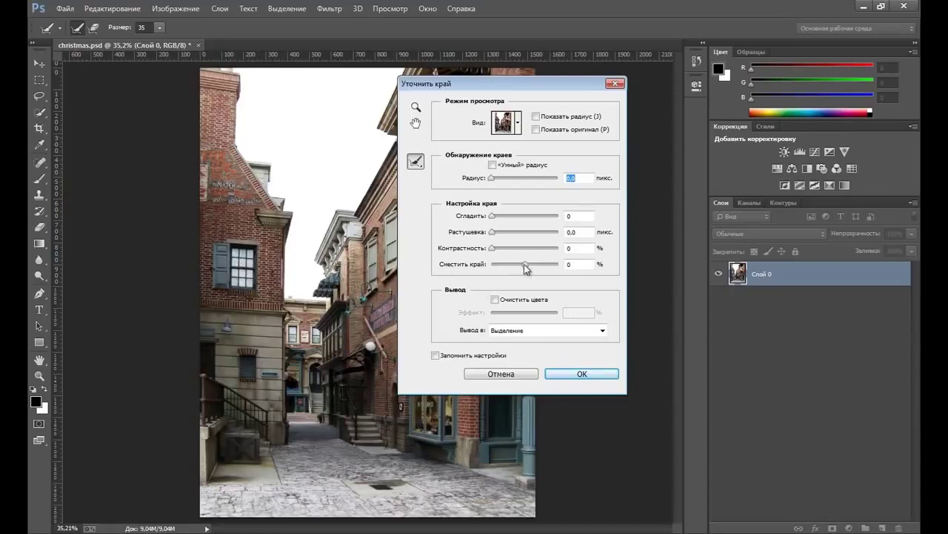
pyautogui.moveTo(524, 264); pyautogui.dragTo(517, 263)
pyautogui.moveTo(517, 268); pyautogui.dragTo(518, 267)
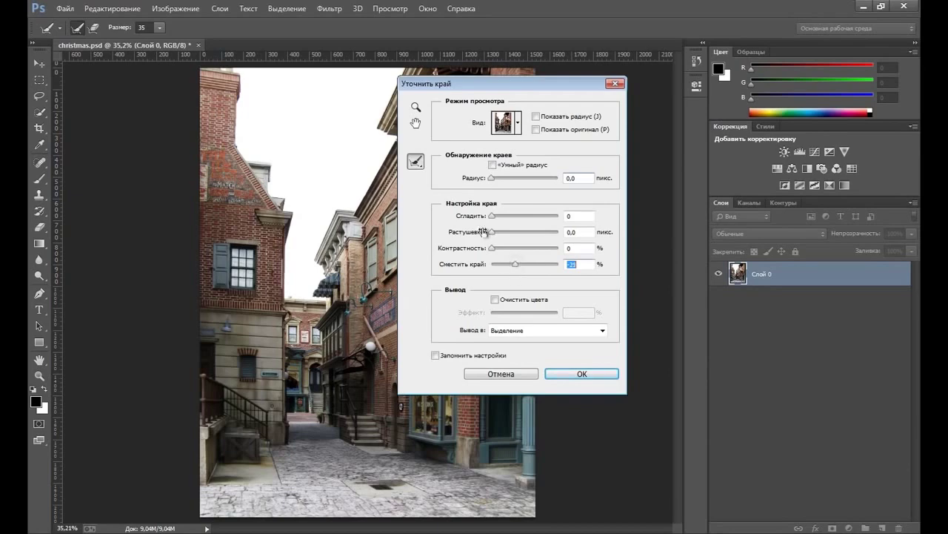
# Zoom into the rooftop edge and set Feather 0.7 px and Shift Edge −64%.
pyautogui.click(416, 106)
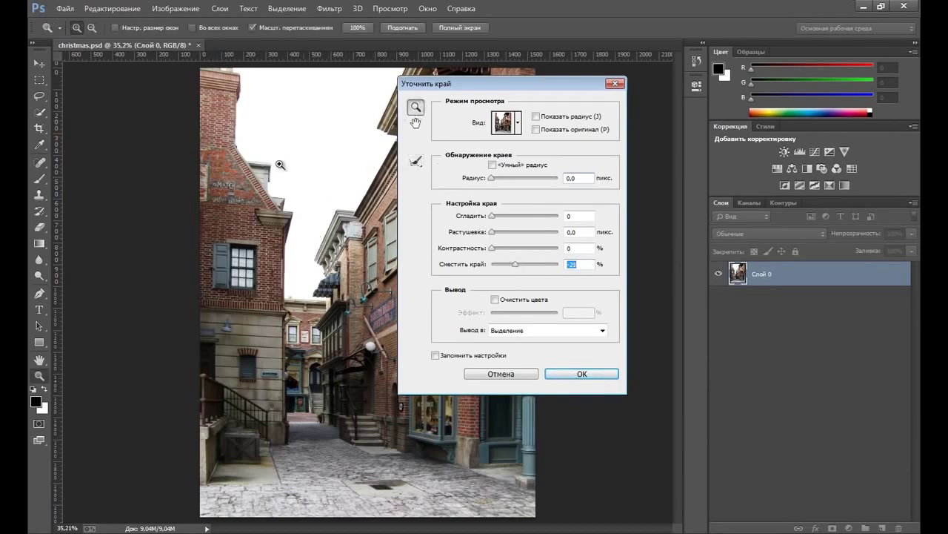
pyautogui.click(245, 148)
pyautogui.click(245, 148)
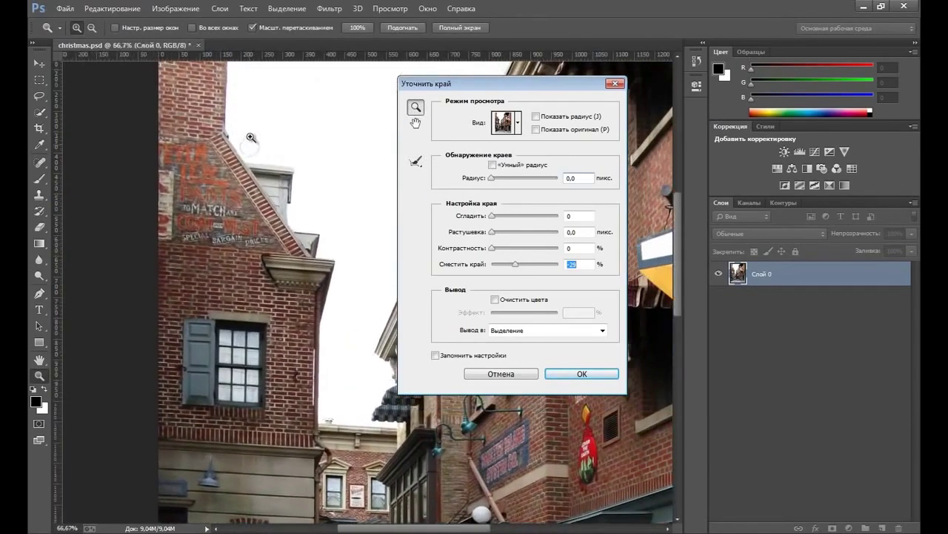
pyautogui.click(250, 136)
pyautogui.scroll(3, 249, 218)
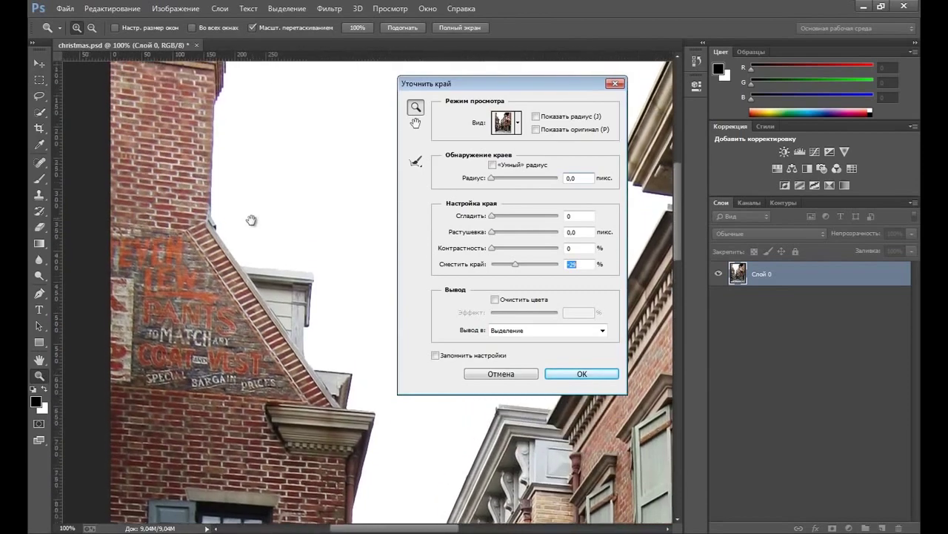
pyautogui.scroll(3, 244, 211)
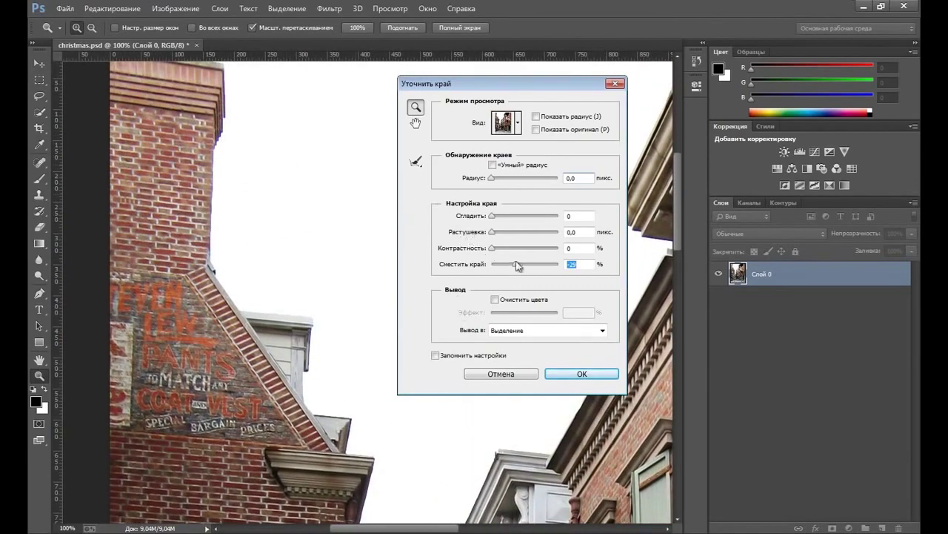
pyautogui.moveTo(516, 267); pyautogui.dragTo(508, 267)
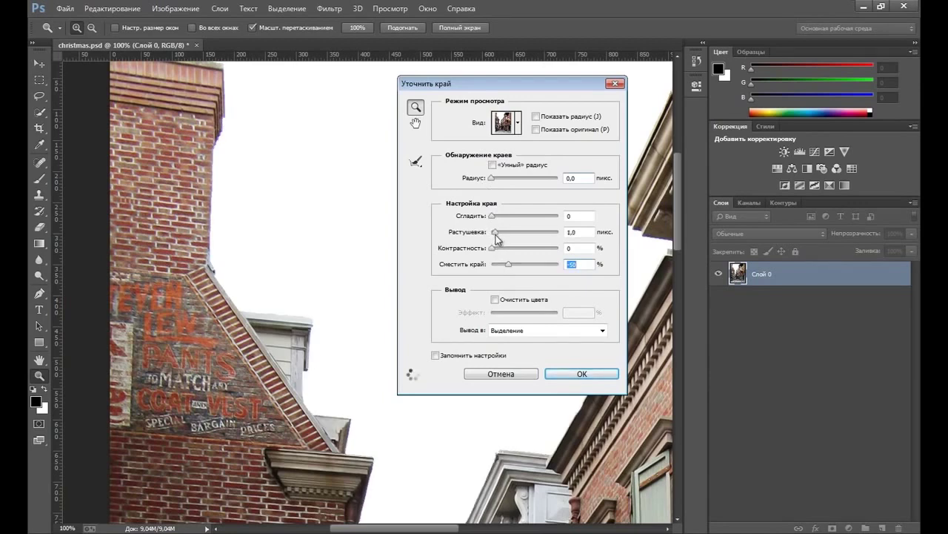
pyautogui.moveTo(494, 232); pyautogui.dragTo(497, 233)
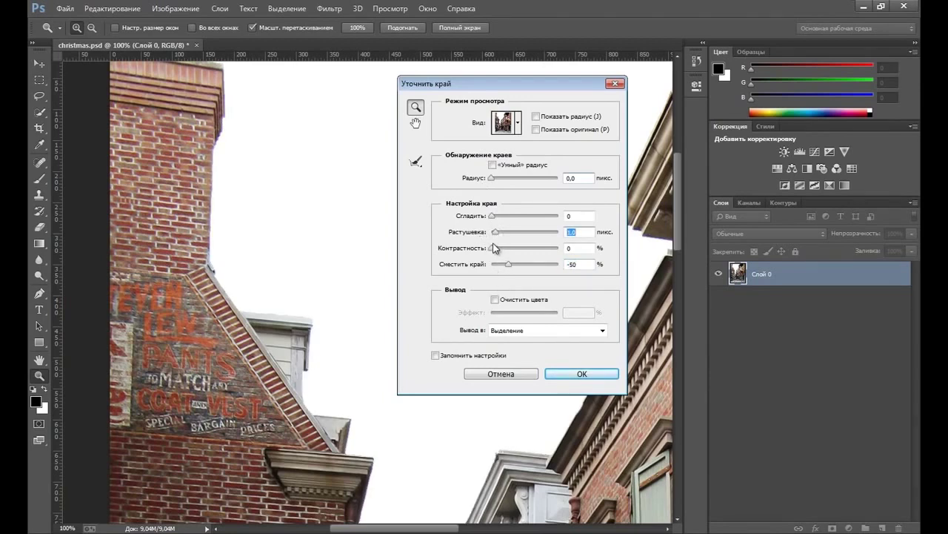
pyautogui.moveTo(495, 230); pyautogui.dragTo(496, 232)
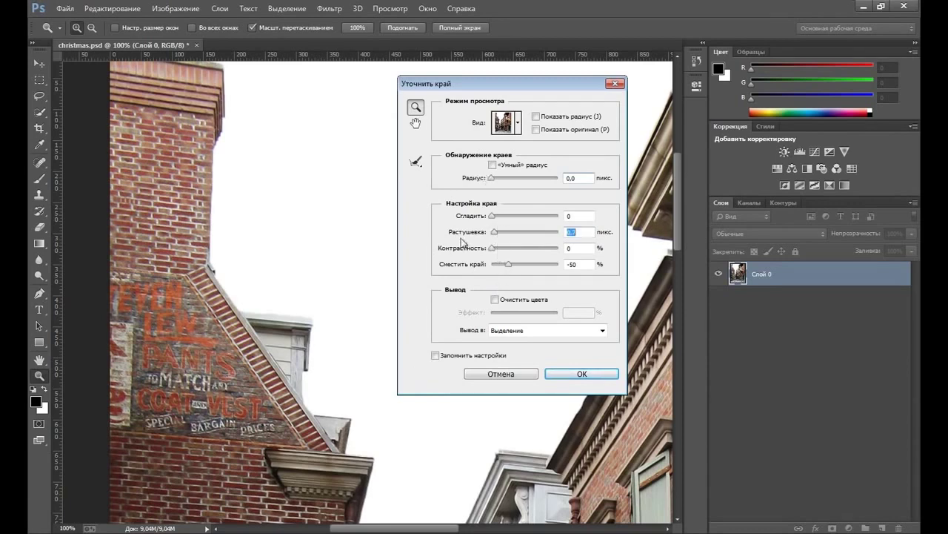
pyautogui.moveTo(507, 263); pyautogui.dragTo(503, 265)
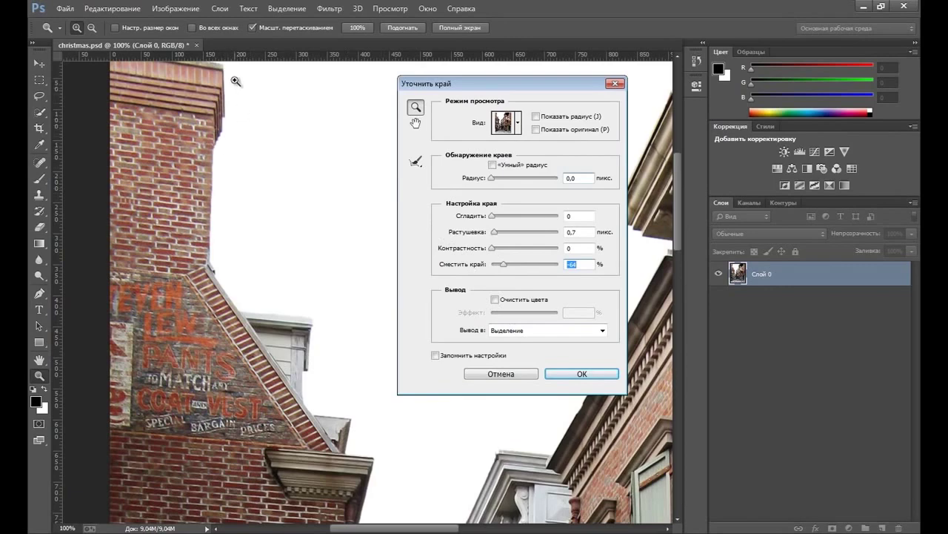
# Set the Refine Edge output to Layer Mask.
pyautogui.moveTo(553, 87); pyautogui.dragTo(501, 83)
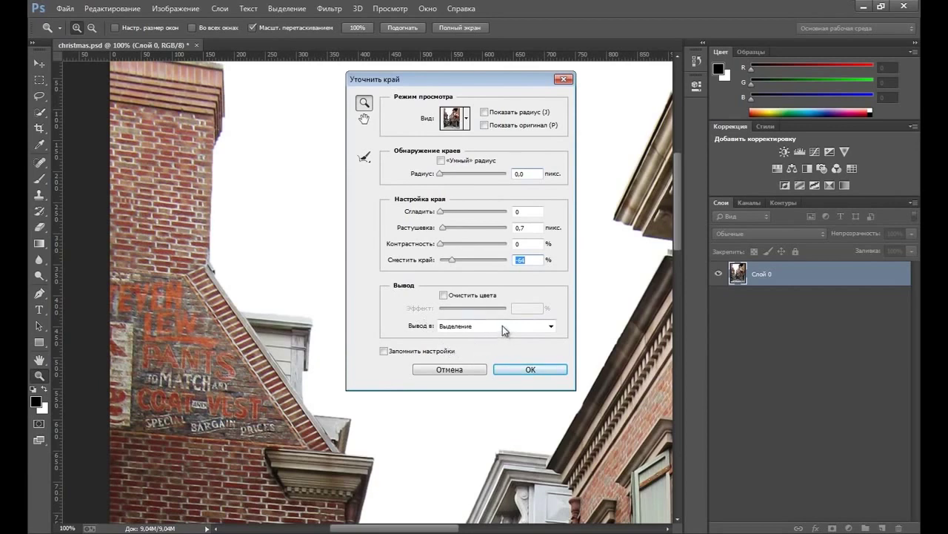
pyautogui.click(501, 326)
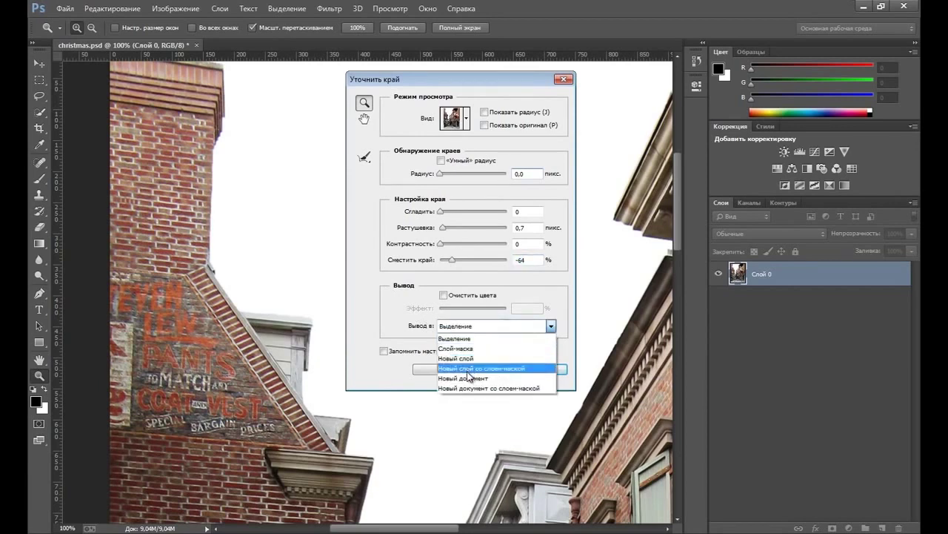
pyautogui.click(474, 348)
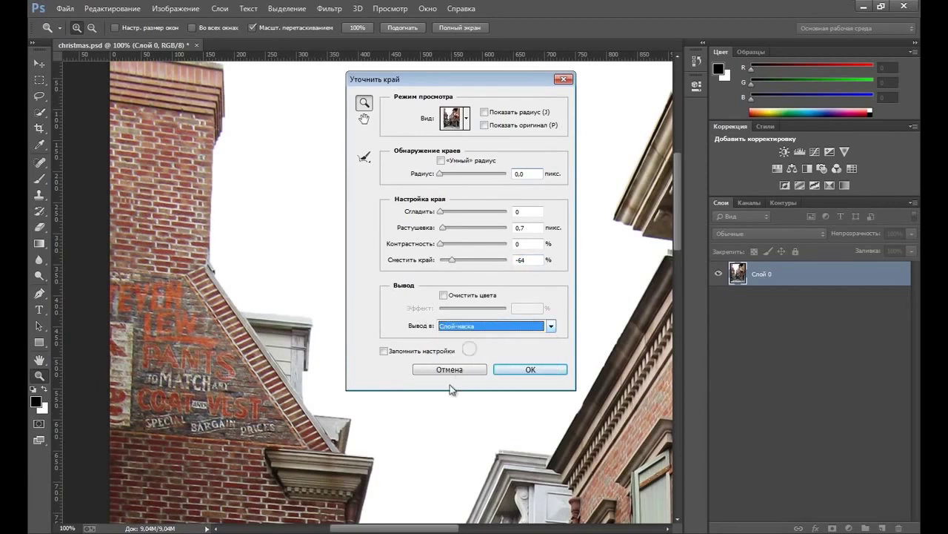
# Apply the refined edge as a sky-hiding mask, fit the image, and reopen the winter folder.
pyautogui.click(523, 370)
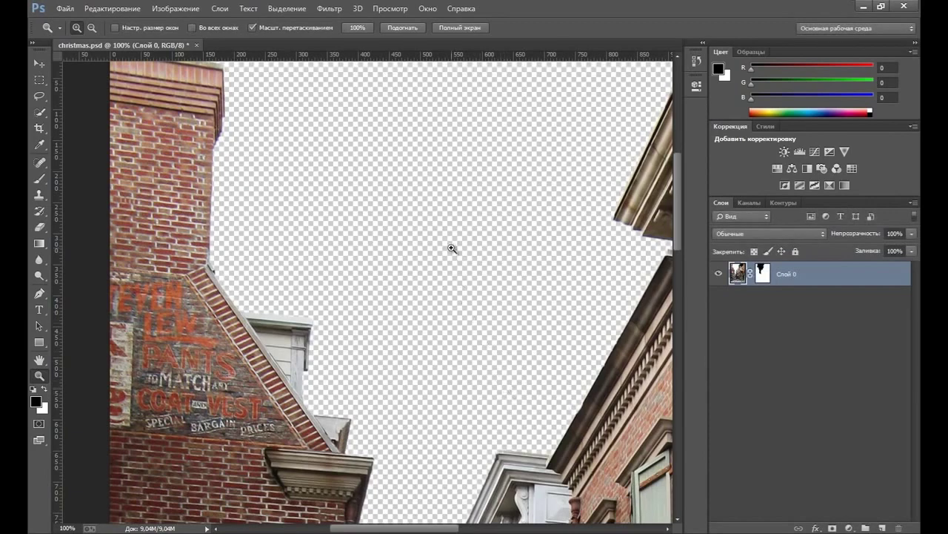
pyautogui.rightClick(338, 254)
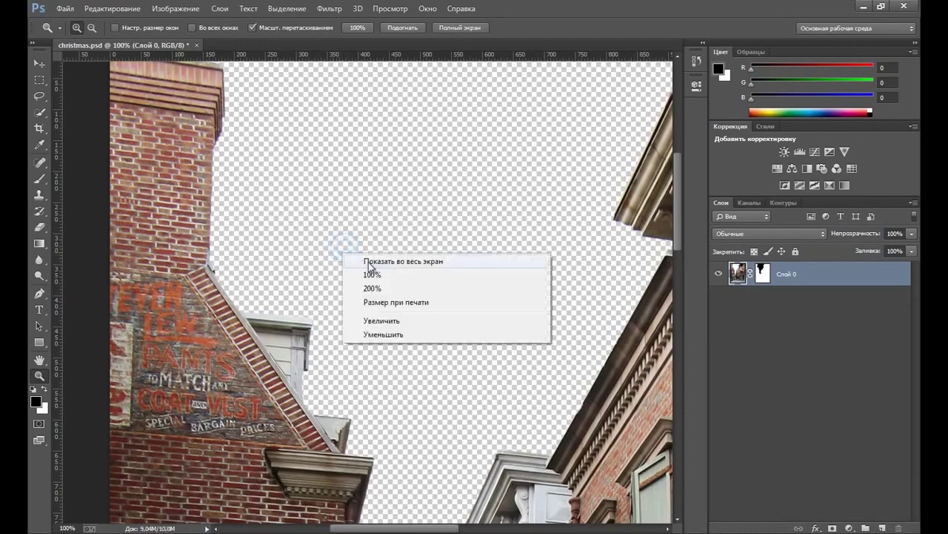
pyautogui.click(359, 263)
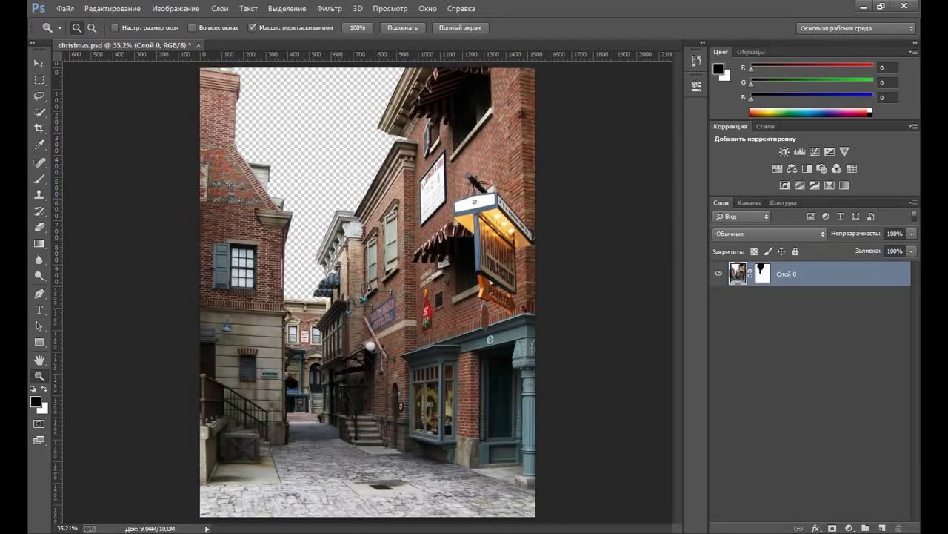
pyautogui.hotkey('alt', 'Tab')
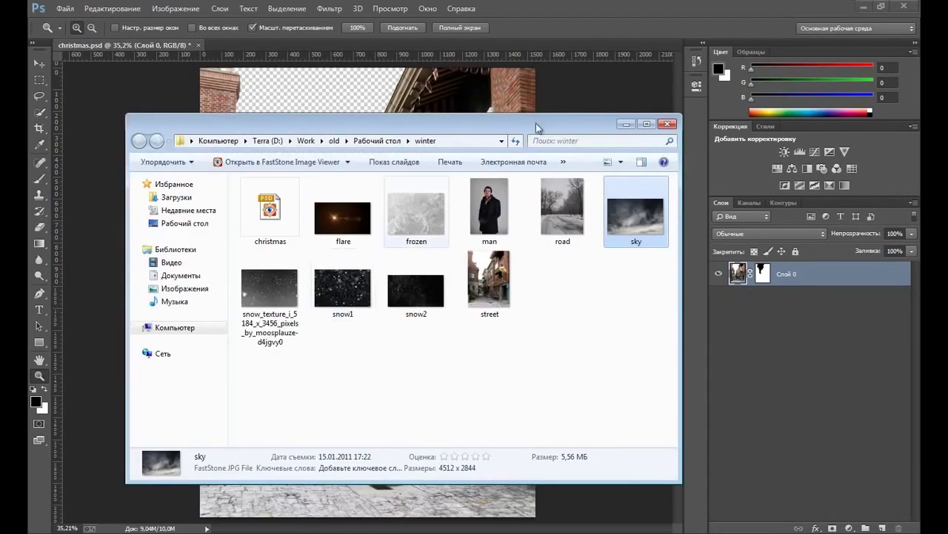
# Place sky.jpg into the document and scale it to cover the top of the canvas.
pyautogui.moveTo(623, 212); pyautogui.dragTo(478, 120)
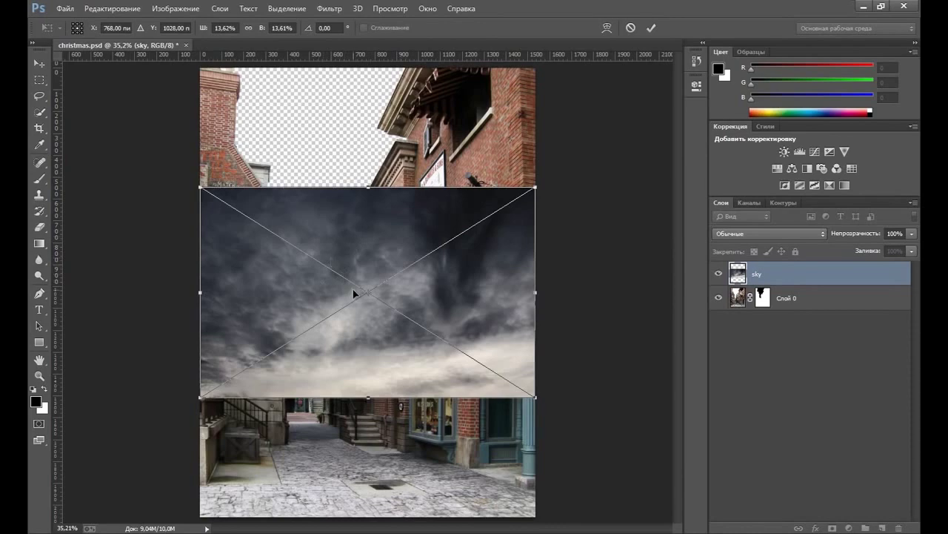
pyautogui.moveTo(383, 252)
pyautogui.mouseDown()
pyautogui.moveTo(360, 145)
pyautogui.moveTo(390, 194)
pyautogui.mouseUp()
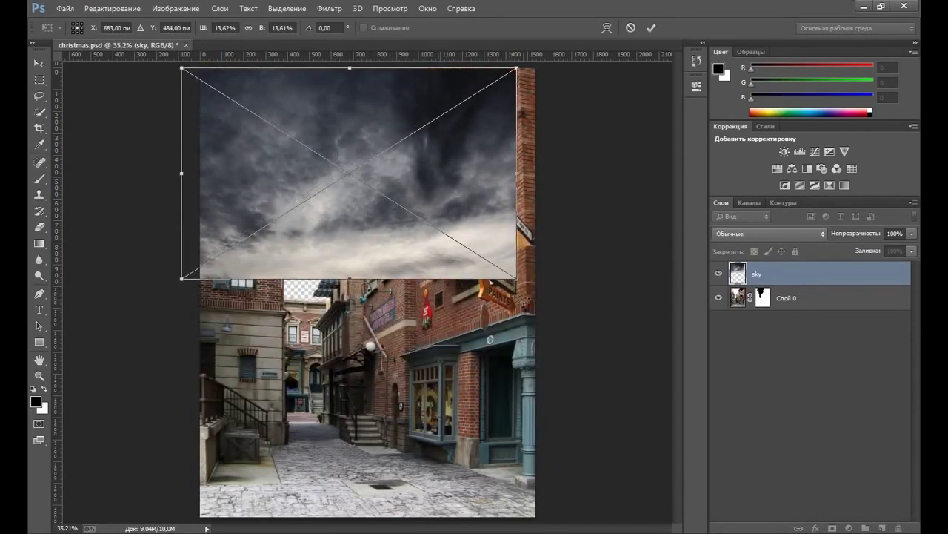
pyautogui.moveTo(516, 280); pyautogui.dragTo(563, 357)
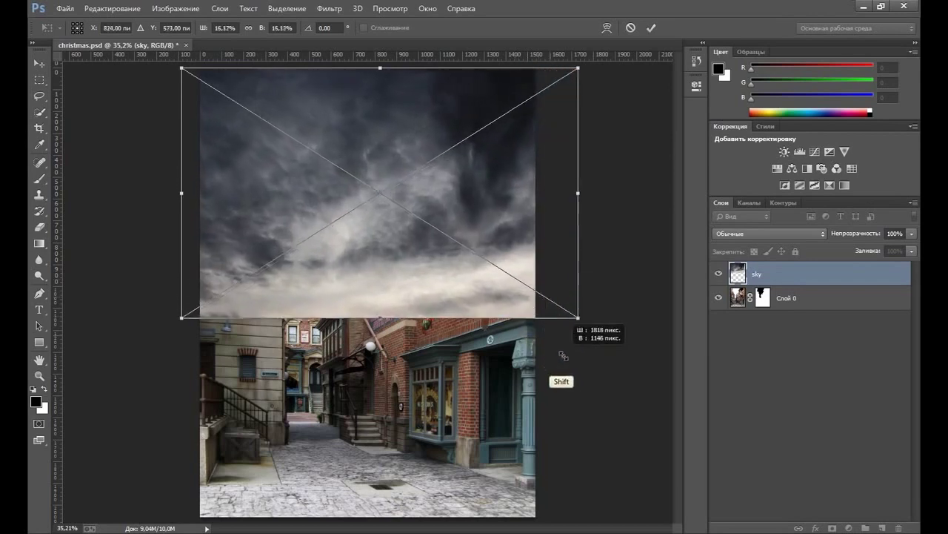
pyautogui.moveTo(469, 214); pyautogui.dragTo(446, 208)
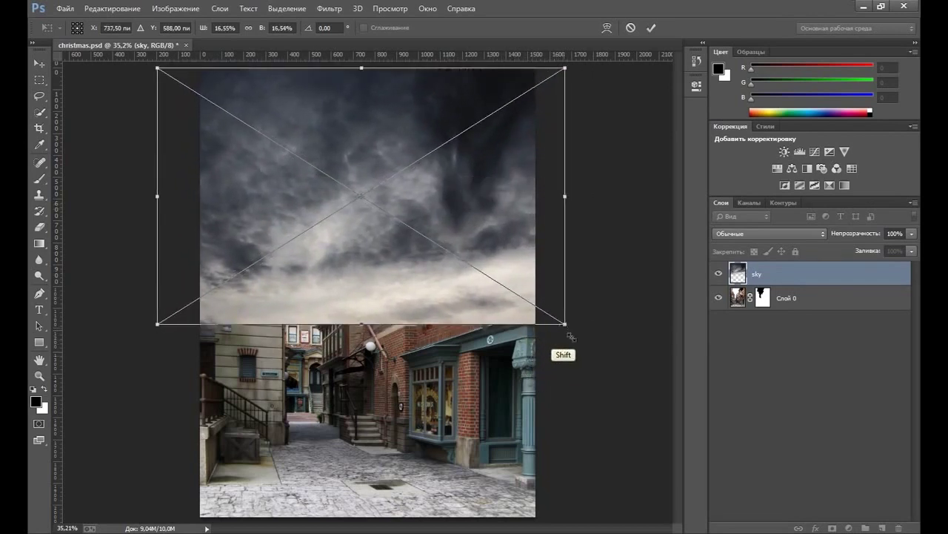
pyautogui.moveTo(569, 335); pyautogui.dragTo(582, 334)
pyautogui.moveTo(458, 228); pyautogui.dragTo(449, 221)
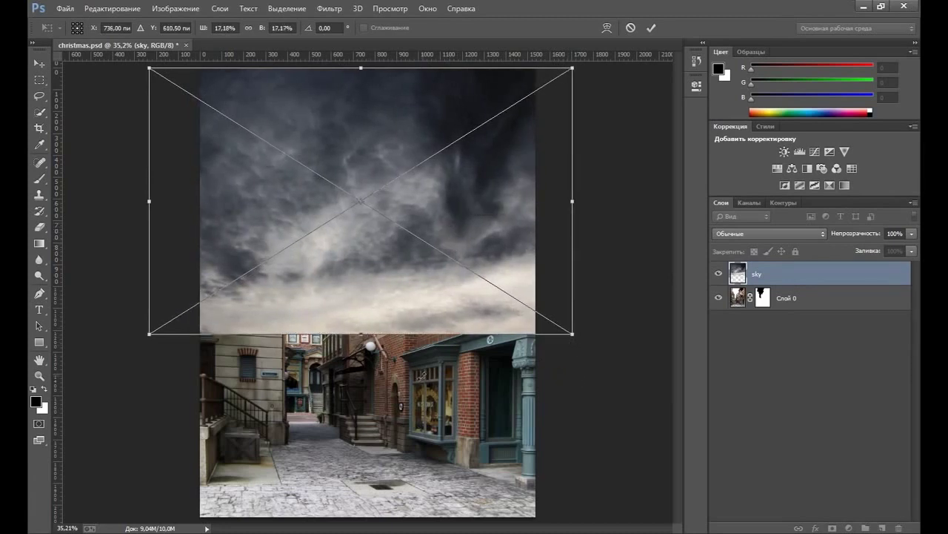
pyautogui.press('z')
pyautogui.press('Return')
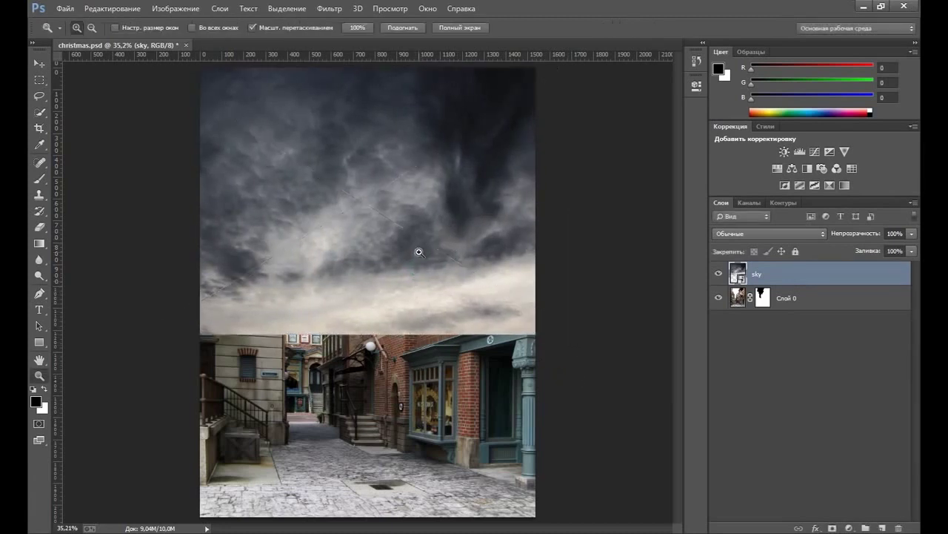
# Move the sky layer beneath Layer 0 and raise it behind the buildings.
pyautogui.moveTo(738, 274); pyautogui.dragTo(739, 309)
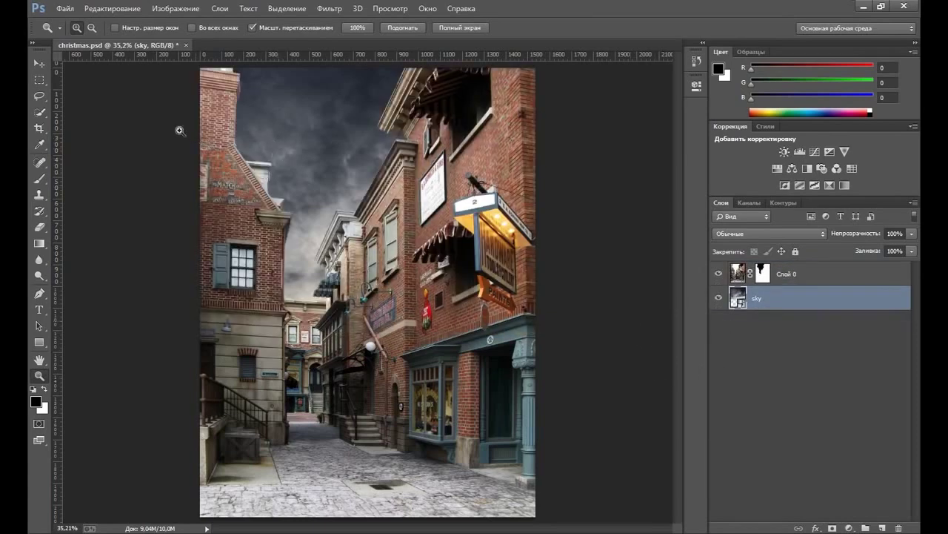
pyautogui.click(40, 63)
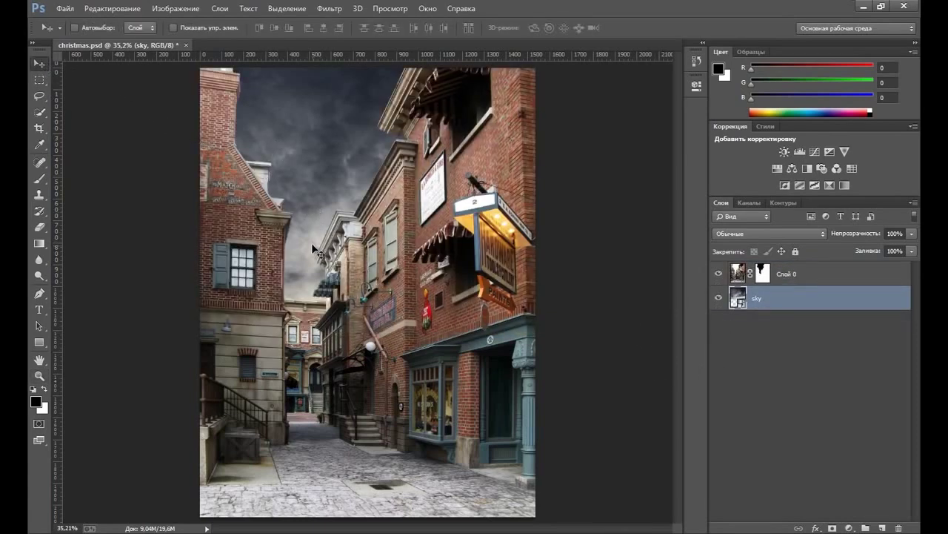
pyautogui.moveTo(316, 245)
pyautogui.mouseDown()
pyautogui.moveTo(314, 197)
pyautogui.moveTo(312, 227)
pyautogui.moveTo(327, 188)
pyautogui.moveTo(318, 174)
pyautogui.moveTo(313, 180)
pyautogui.moveTo(328, 173)
pyautogui.mouseUp()
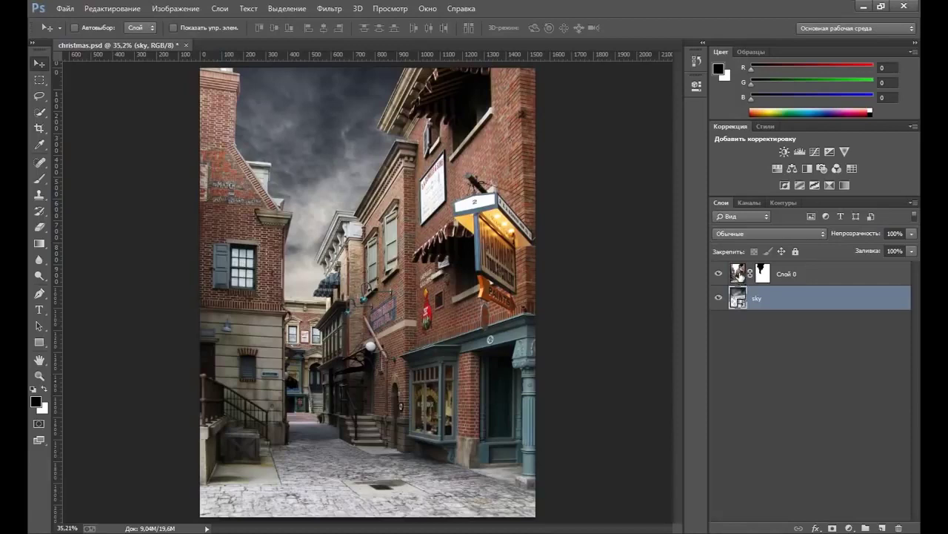
pyautogui.click(740, 275)
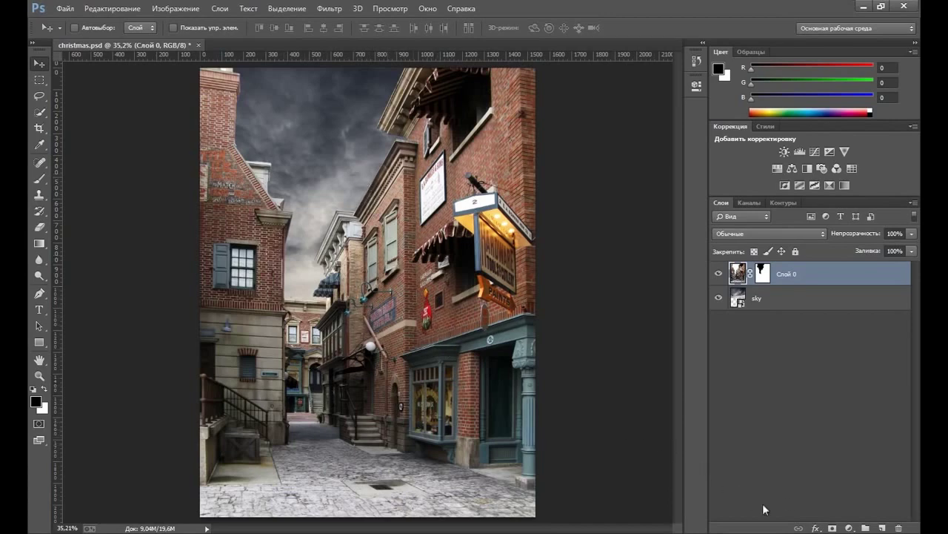
# Add a Hue/Saturation adjustment layer with Saturation −26.
pyautogui.click(850, 528)
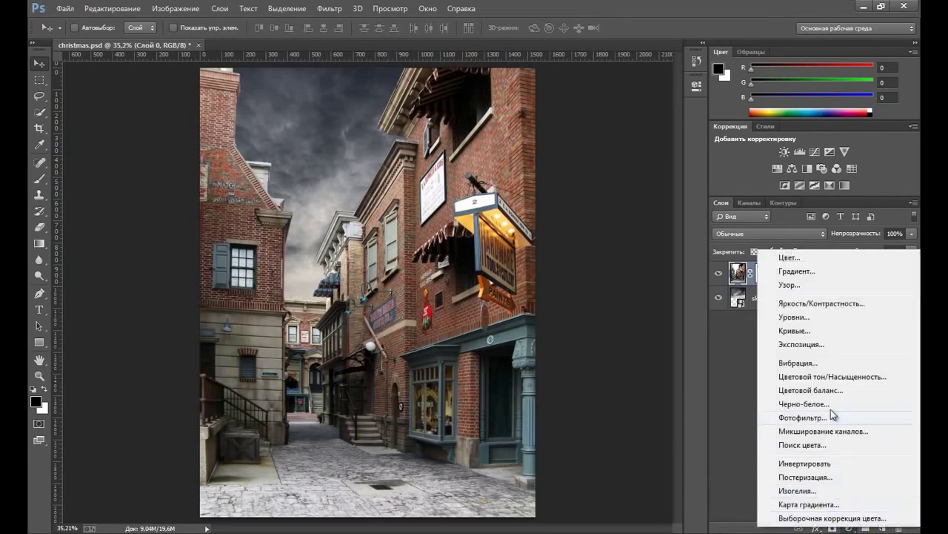
pyautogui.click(832, 377)
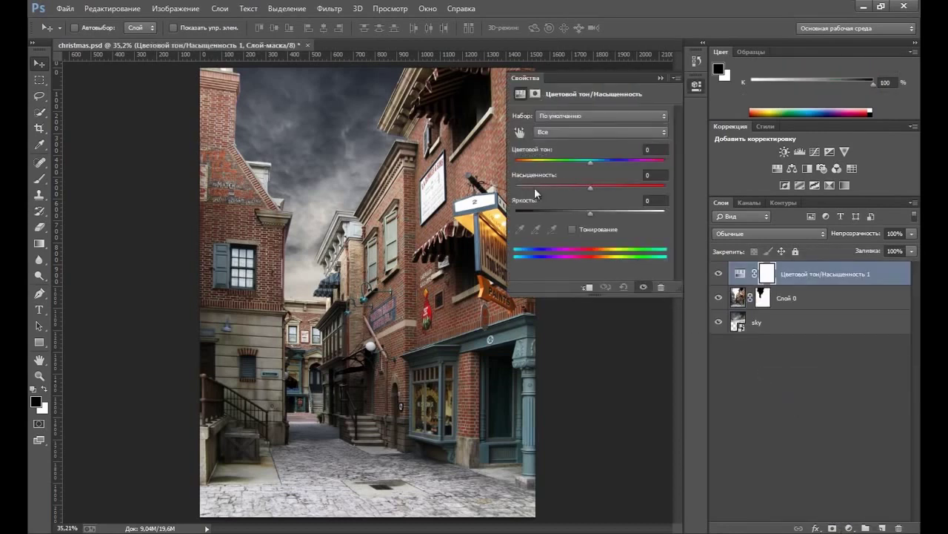
pyautogui.moveTo(590, 187); pyautogui.dragTo(569, 188)
# Collapse Properties and open road.jpg from the winter folder as its own document.
pyautogui.click(661, 78)
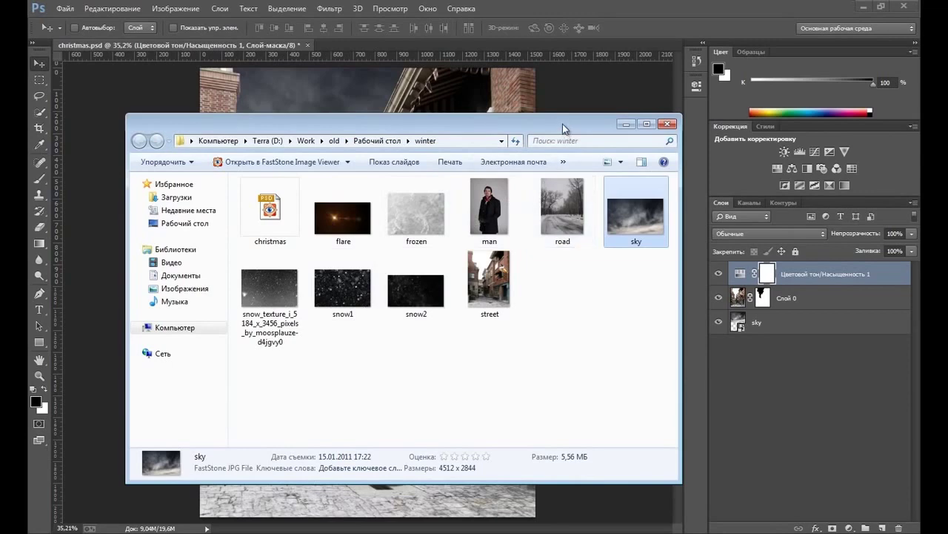
pyautogui.moveTo(562, 124); pyautogui.dragTo(539, 117)
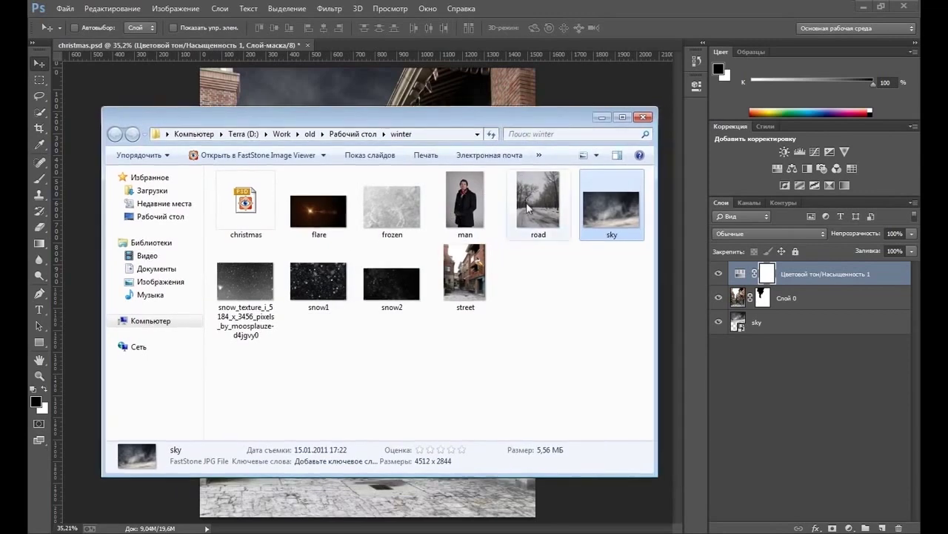
pyautogui.moveTo(531, 212); pyautogui.dragTo(501, 43)
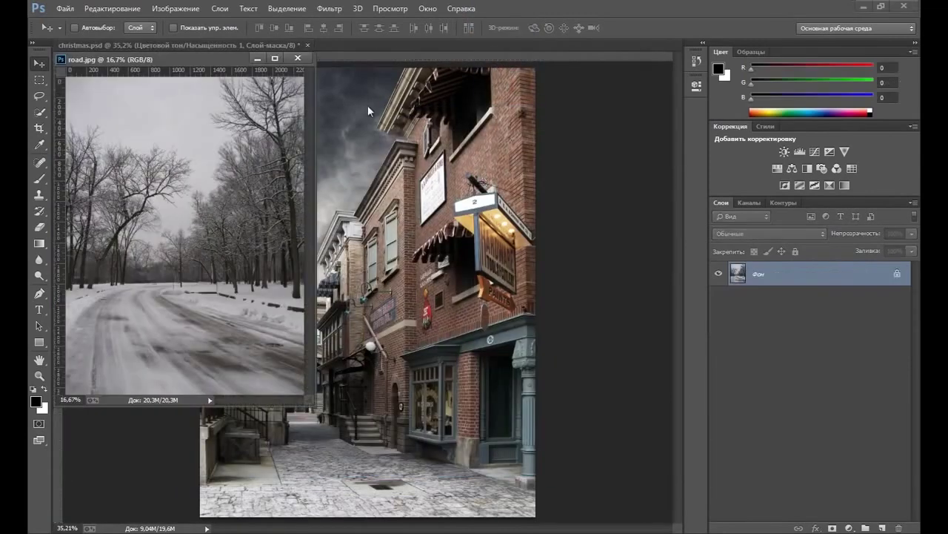
# Drag the road.jpg image onto the christmas.psd tab, dropping it in as Layer 1.
pyautogui.moveTo(207, 49)
pyautogui.mouseDown()
pyautogui.moveTo(299, 64)
pyautogui.moveTo(384, 48)
pyautogui.mouseUp()
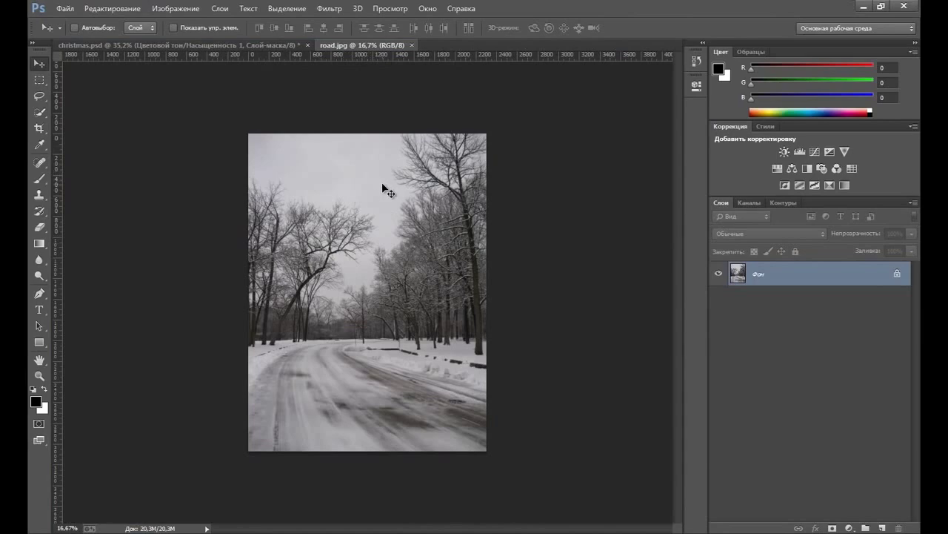
pyautogui.moveTo(385, 189); pyautogui.dragTo(247, 139)
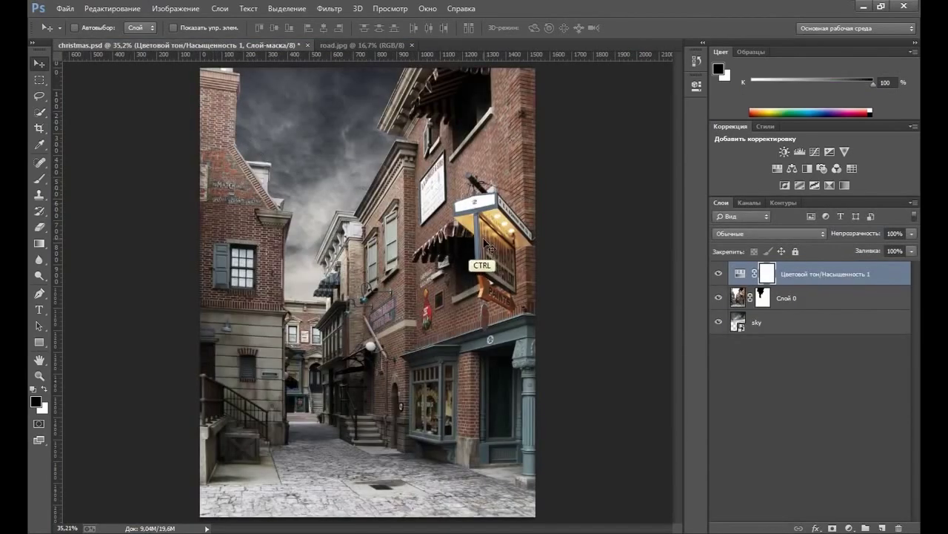
pyautogui.moveTo(247, 139); pyautogui.dragTo(477, 240)
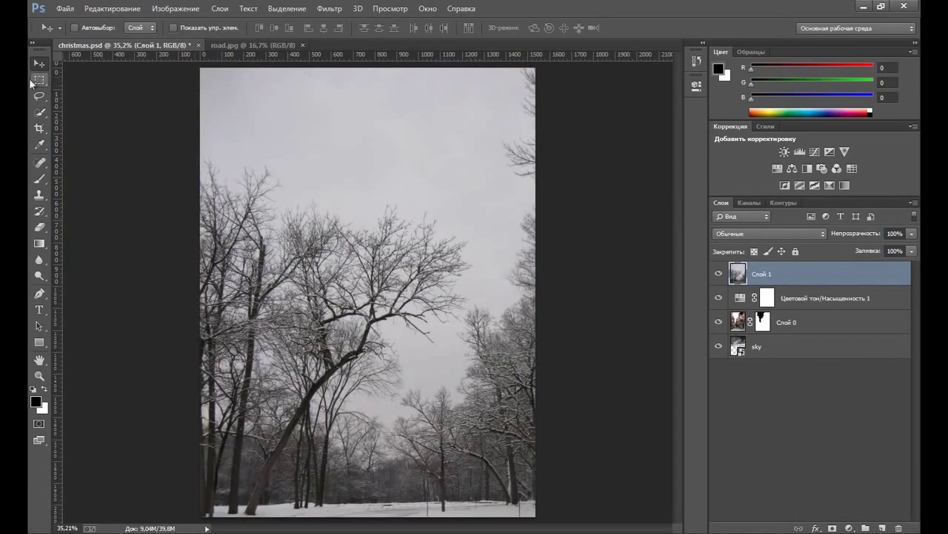
# Position the snowy road layer over the street and set its opacity to 70%.
pyautogui.moveTo(360, 367); pyautogui.dragTo(350, 239)
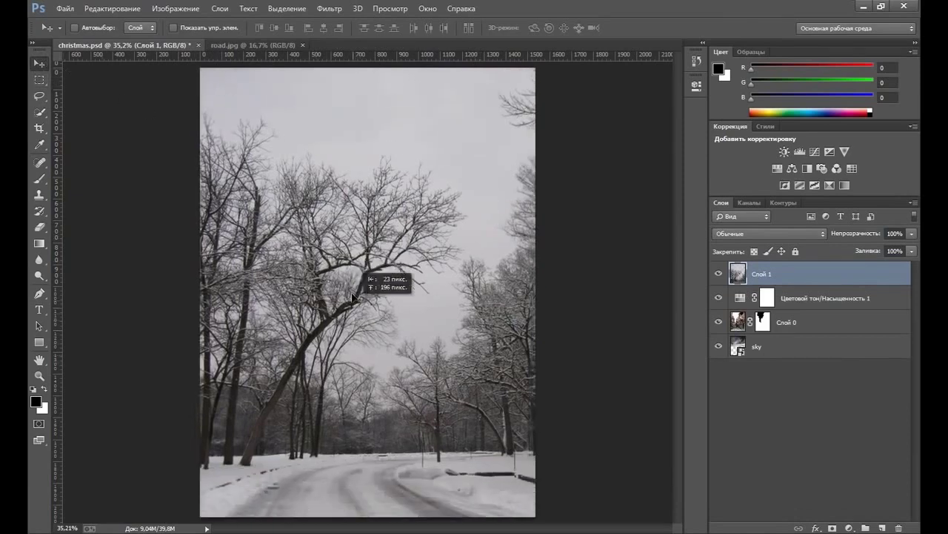
pyautogui.moveTo(370, 341); pyautogui.dragTo(366, 319)
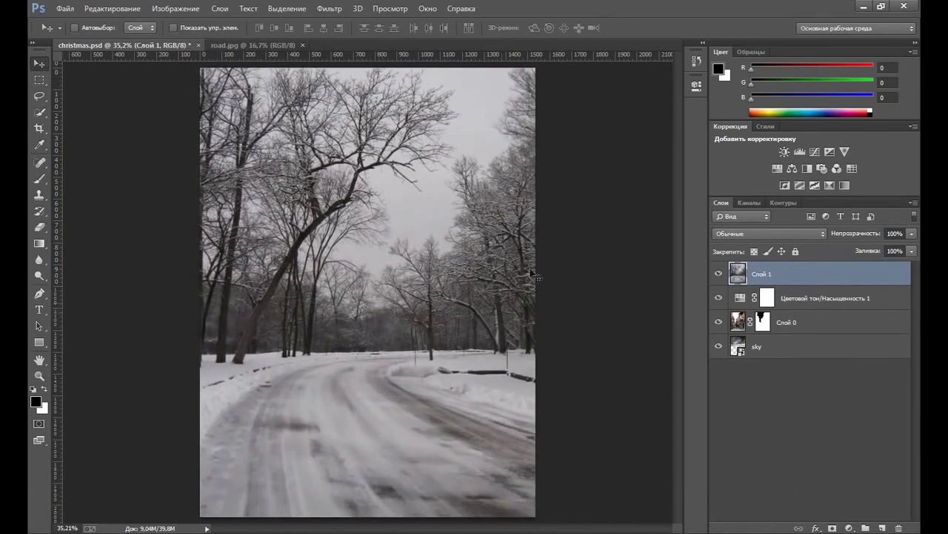
pyautogui.click(909, 235)
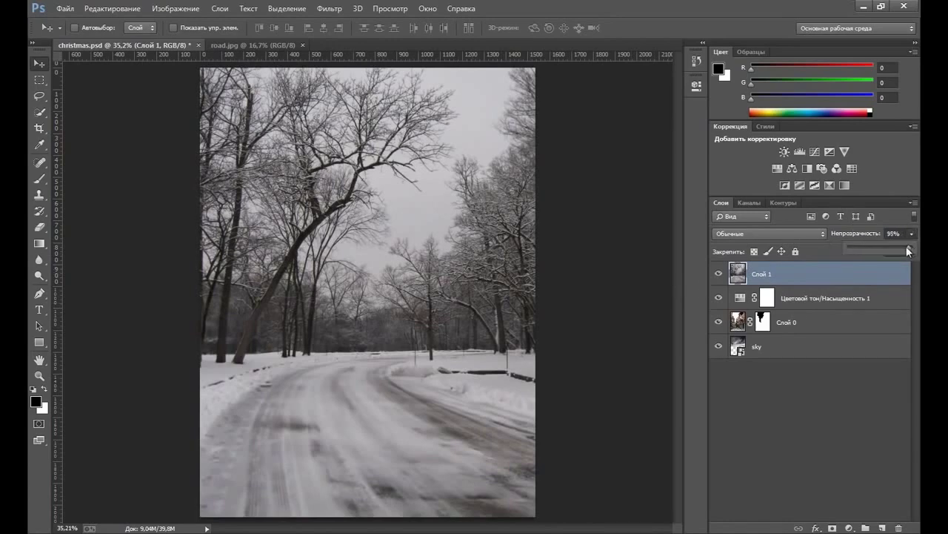
pyautogui.moveTo(906, 246); pyautogui.dragTo(889, 250)
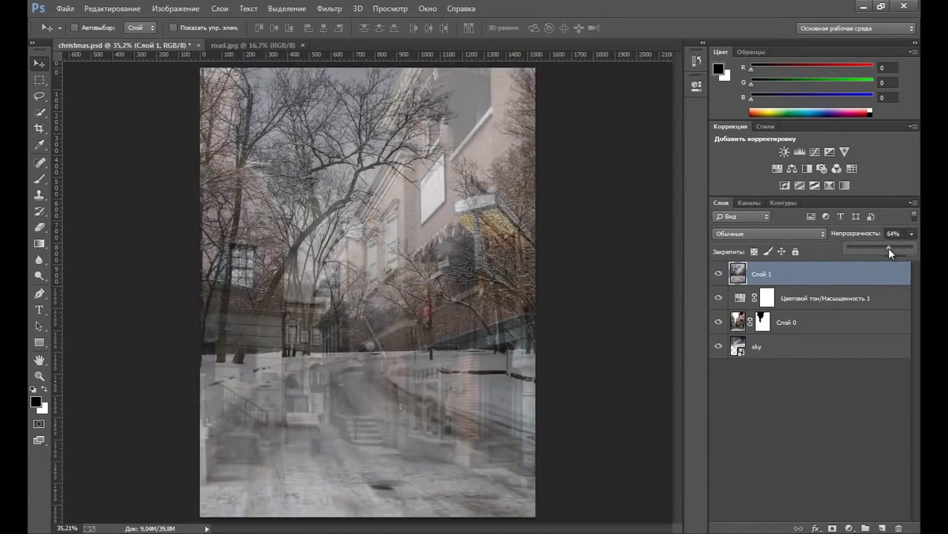
pyautogui.moveTo(472, 315); pyautogui.dragTo(466, 303)
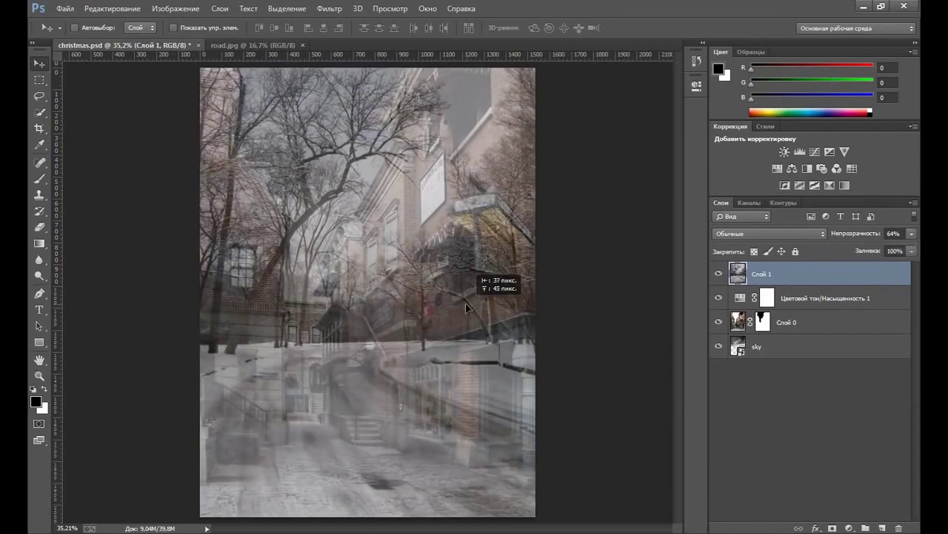
pyautogui.click(911, 234)
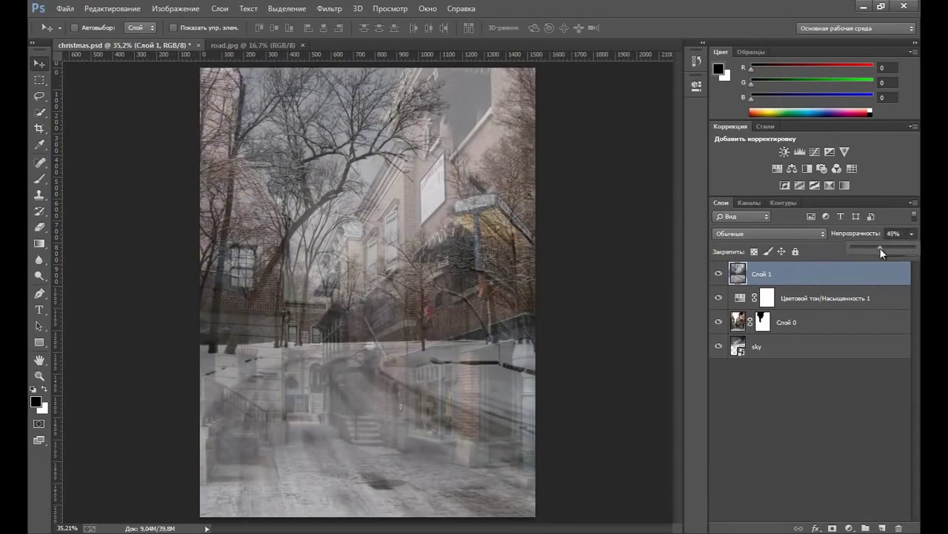
pyautogui.moveTo(894, 247); pyautogui.dragTo(899, 245)
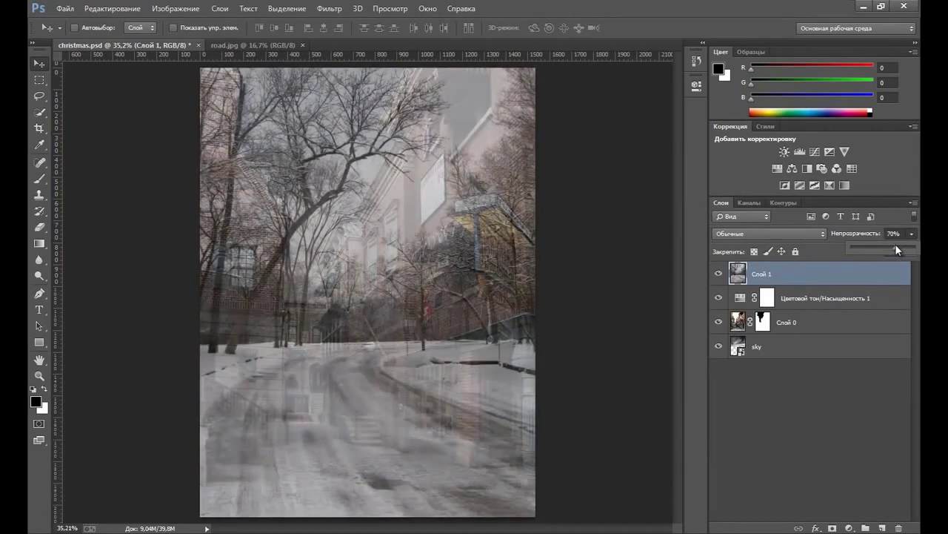
pyautogui.click(824, 283)
# Free Transform the road photo to about 72% and align it with the street.
pyautogui.hotkey('ctrl', 't')
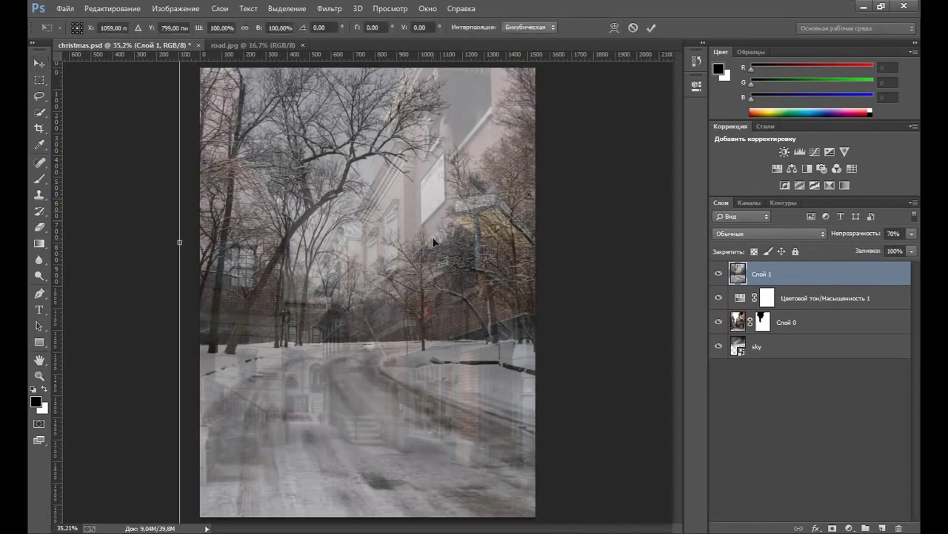
pyautogui.moveTo(434, 242); pyautogui.dragTo(248, 169)
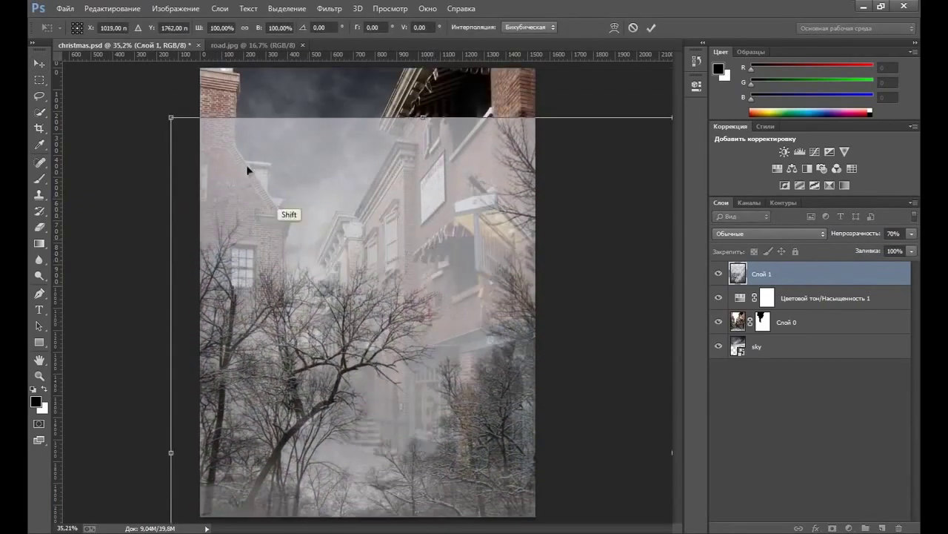
pyautogui.moveTo(171, 117); pyautogui.dragTo(322, 319)
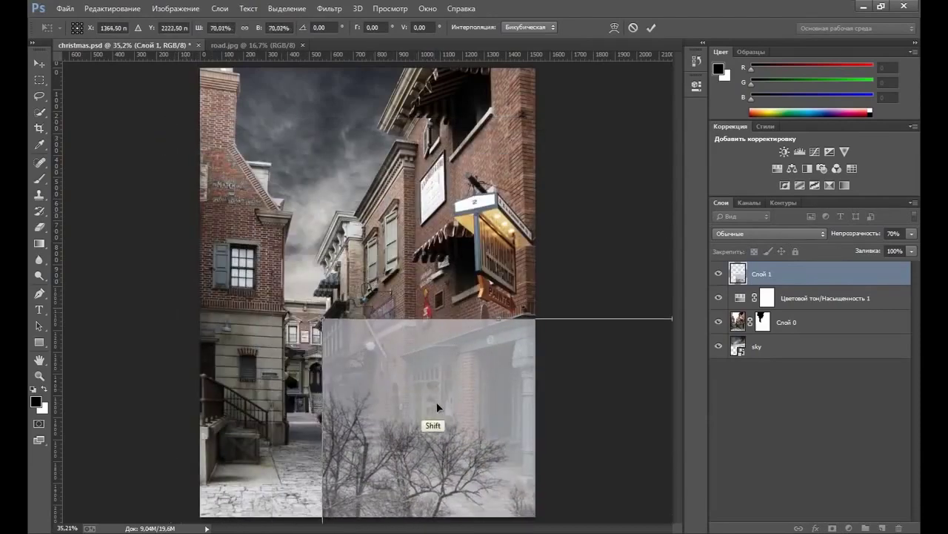
pyautogui.moveTo(437, 405)
pyautogui.mouseDown()
pyautogui.moveTo(327, 285)
pyautogui.moveTo(363, 259)
pyautogui.mouseUp()
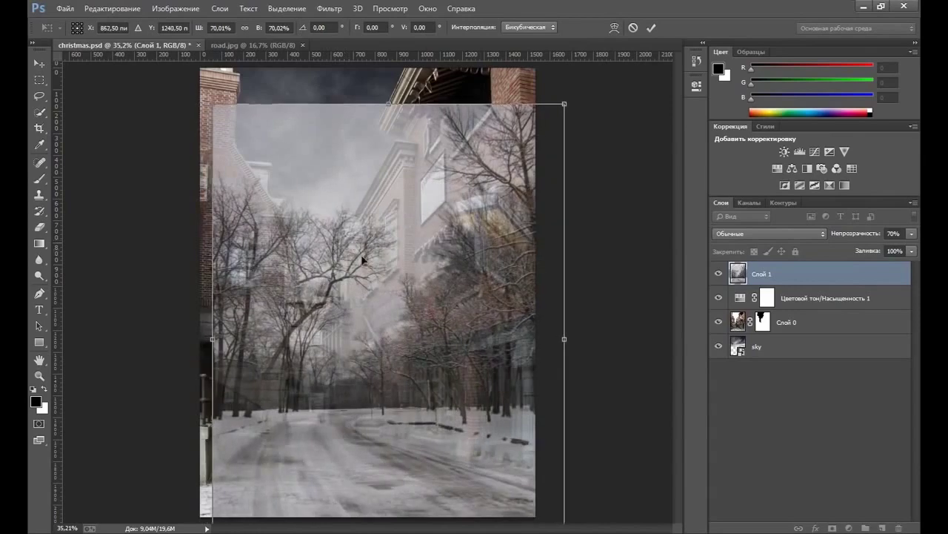
pyautogui.moveTo(413, 302); pyautogui.dragTo(417, 321)
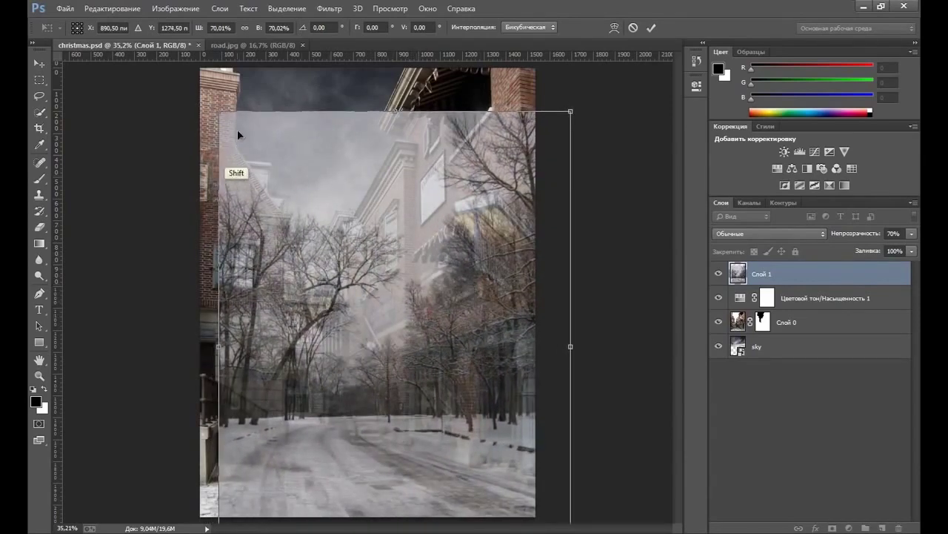
pyautogui.moveTo(219, 112); pyautogui.dragTo(249, 143)
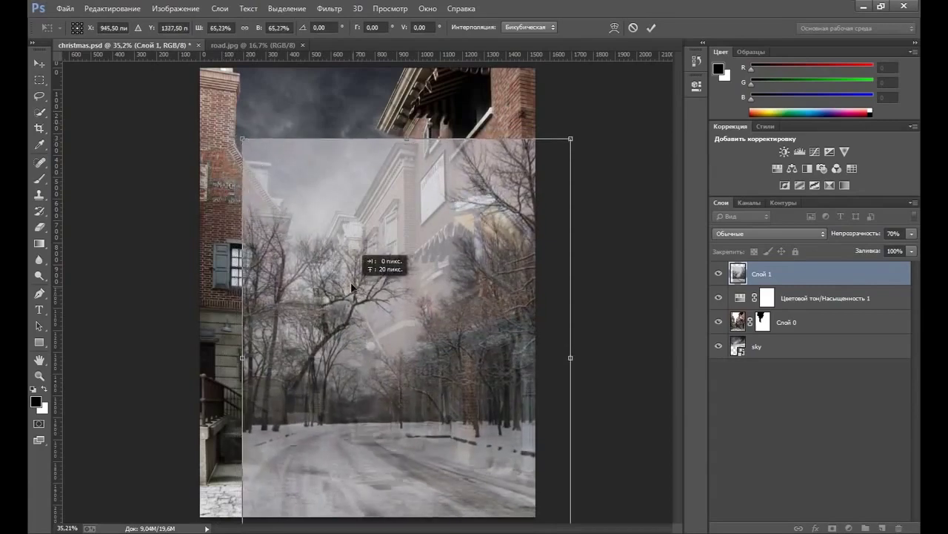
pyautogui.moveTo(347, 311)
pyautogui.mouseDown()
pyautogui.moveTo(335, 276)
pyautogui.moveTo(307, 266)
pyautogui.mouseUp()
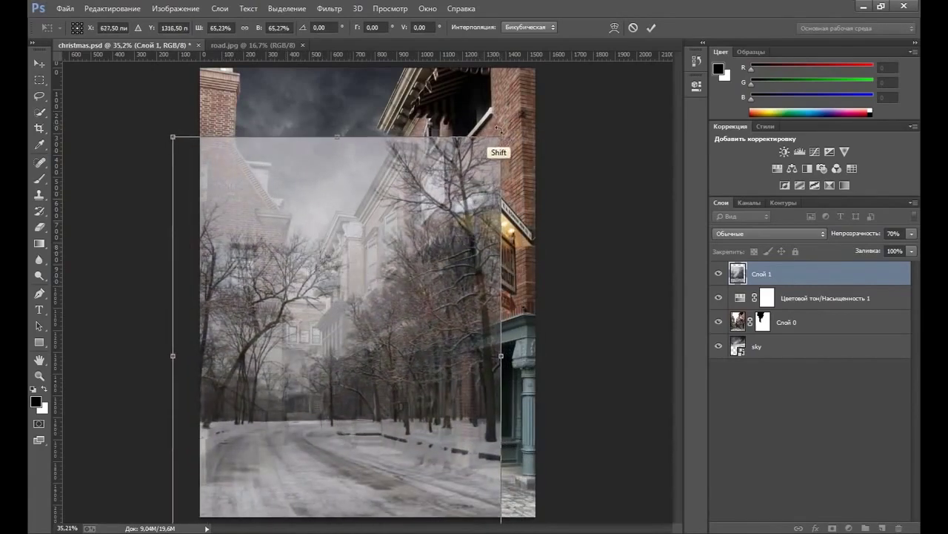
pyautogui.moveTo(501, 136); pyautogui.dragTo(568, 117)
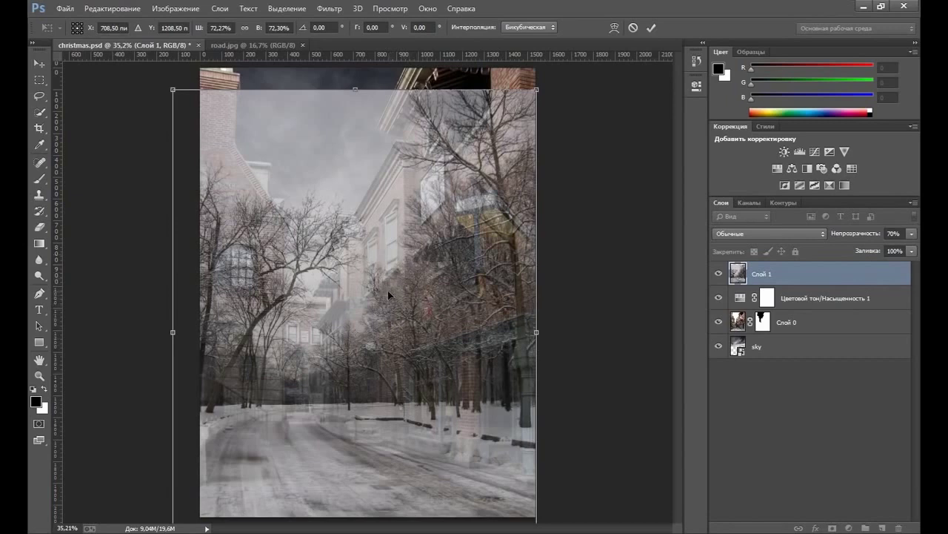
pyautogui.press('Return')
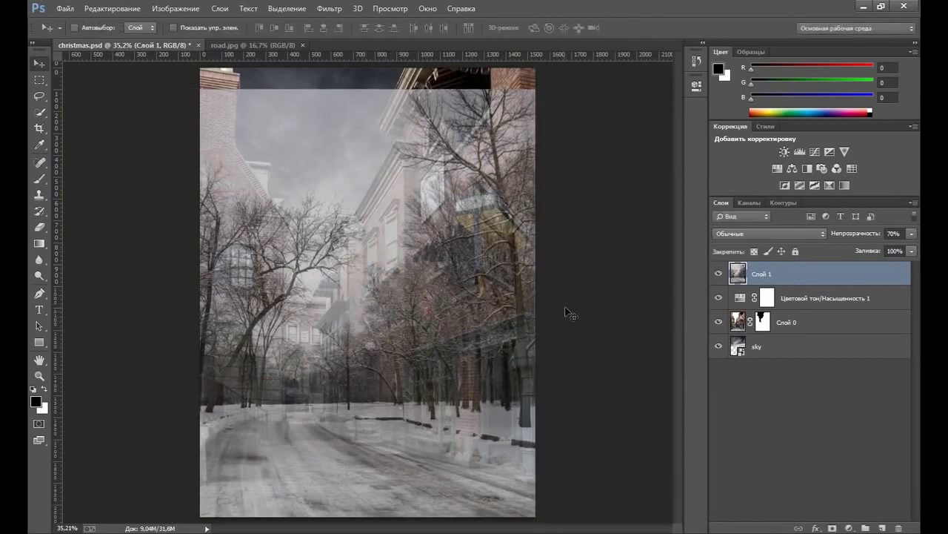
# Return Layer 1 to 100% opacity and add an inverted black mask hiding the road.
pyautogui.click(911, 234)
pyautogui.moveTo(898, 247); pyautogui.dragTo(916, 247)
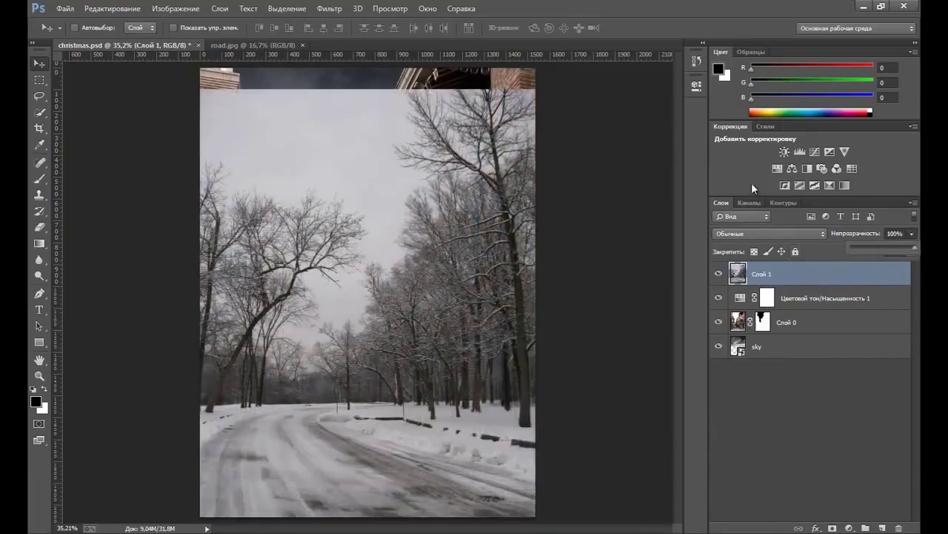
pyautogui.click(762, 280)
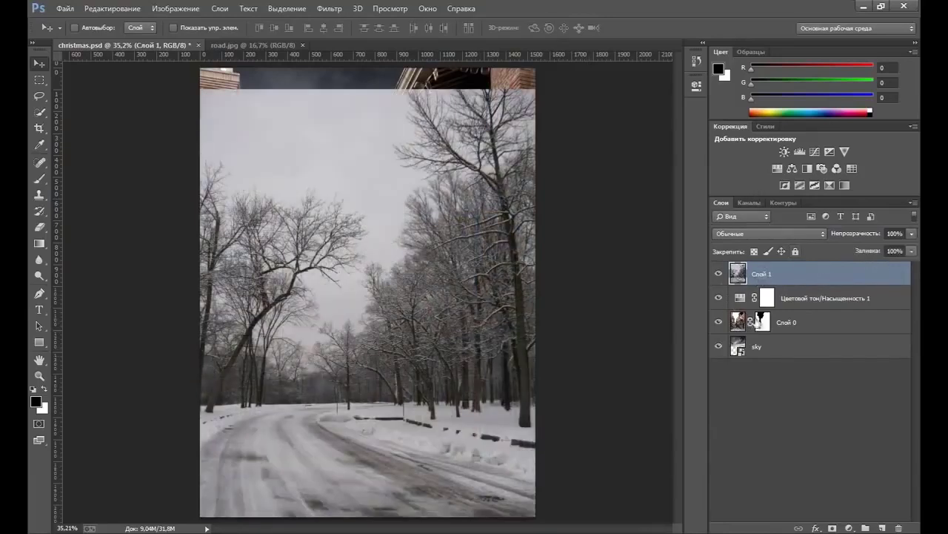
pyautogui.click(833, 528)
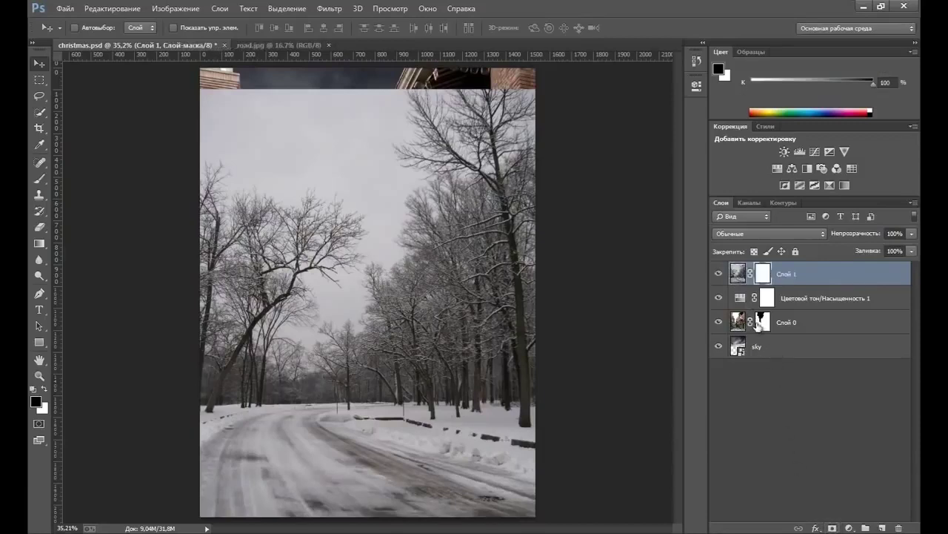
pyautogui.hotkey('ctrl', 'i')
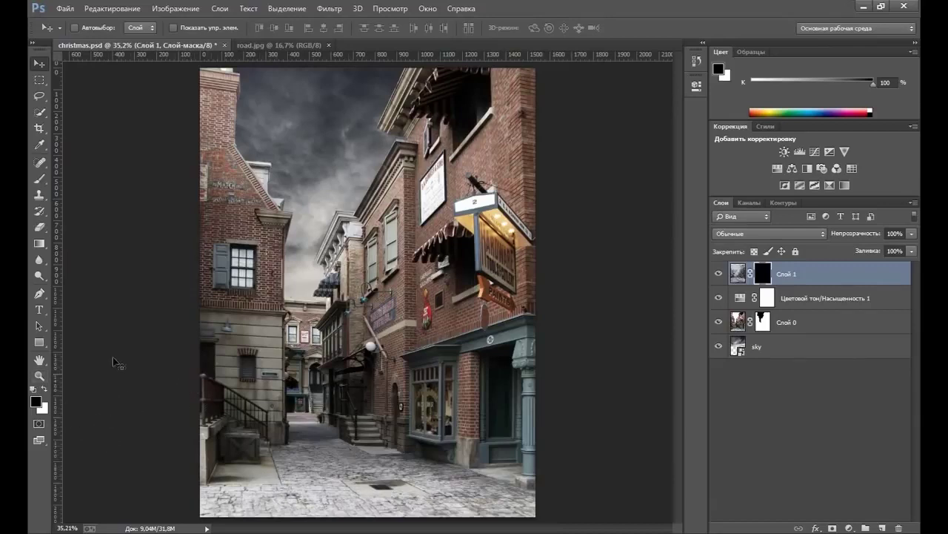
# Paint white on Layer 1's mask with a soft 166 px, 30% brush to reveal snowy road.
pyautogui.click(39, 180)
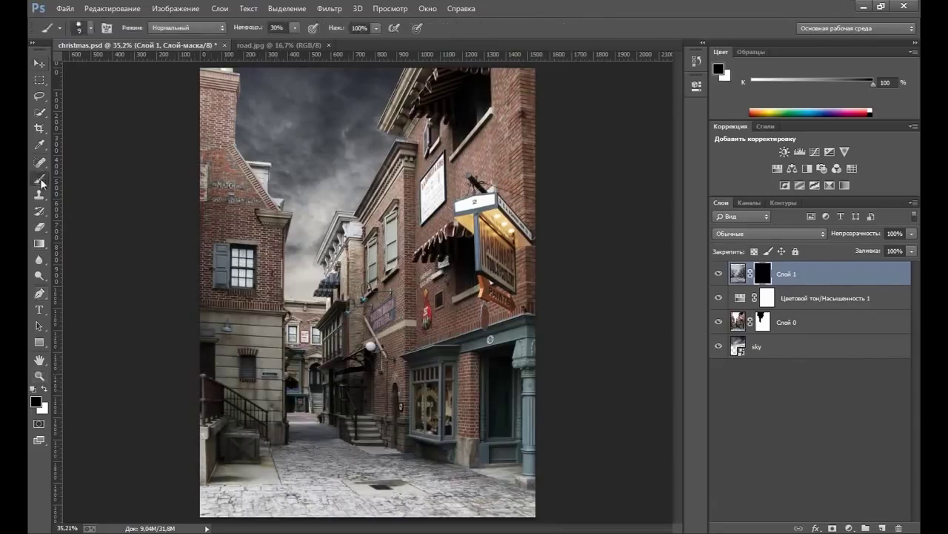
pyautogui.click(91, 31)
pyautogui.moveTo(100, 67); pyautogui.dragTo(149, 66)
pyautogui.click(54, 123)
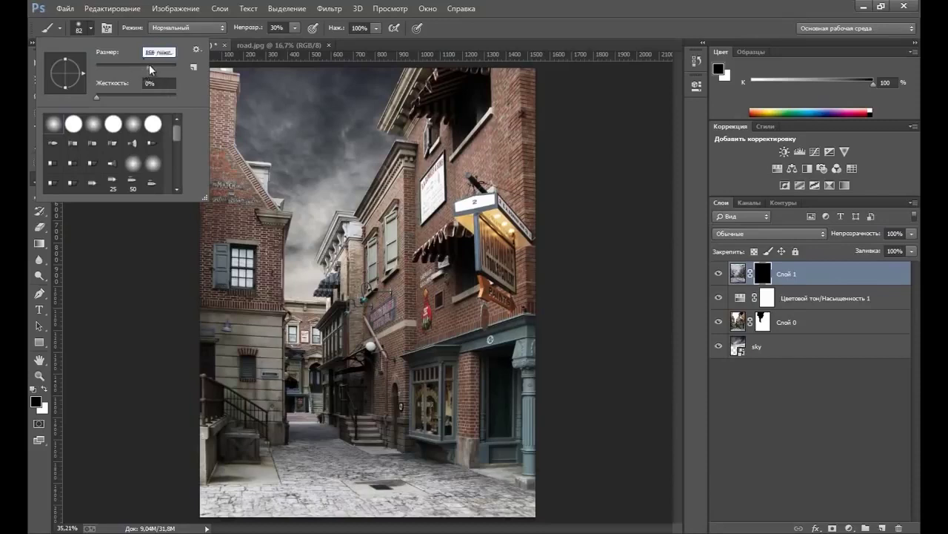
pyautogui.click(294, 30)
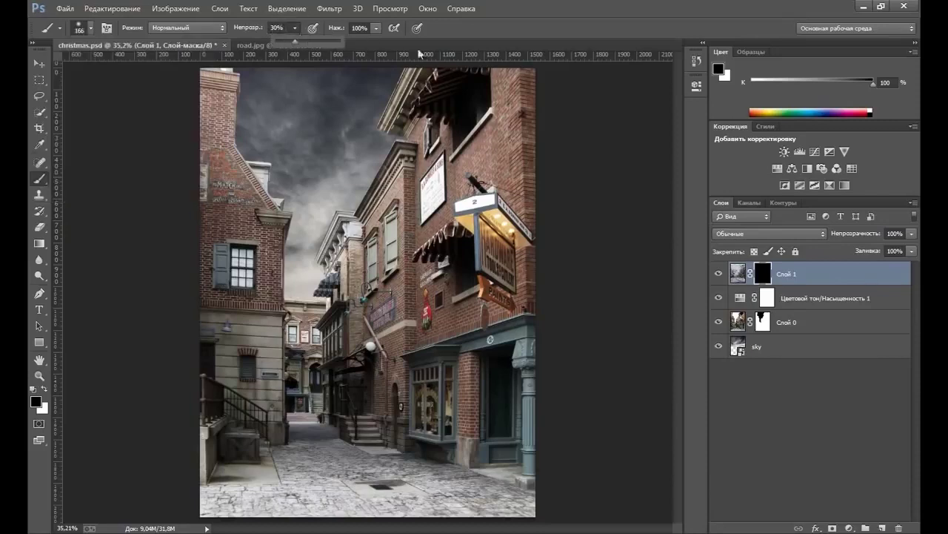
pyautogui.click(481, 33)
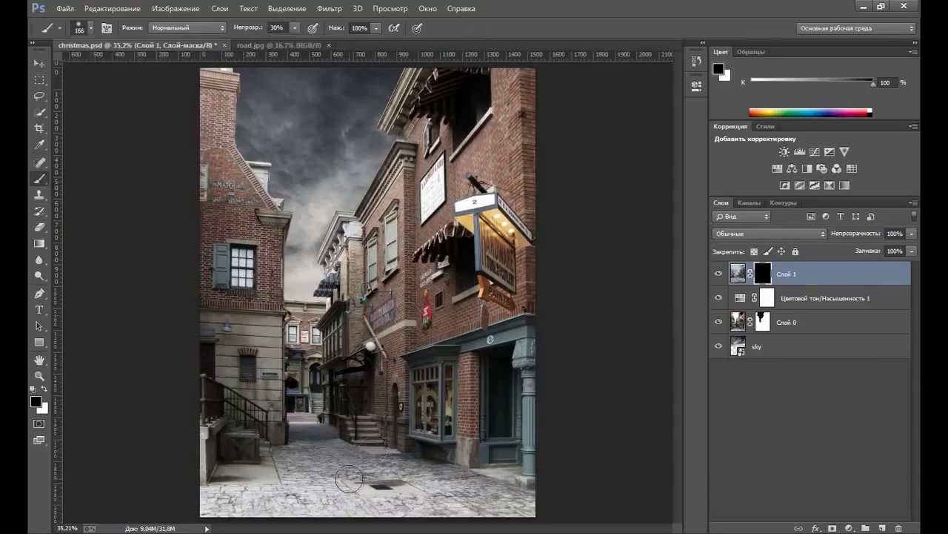
pyautogui.click(45, 388)
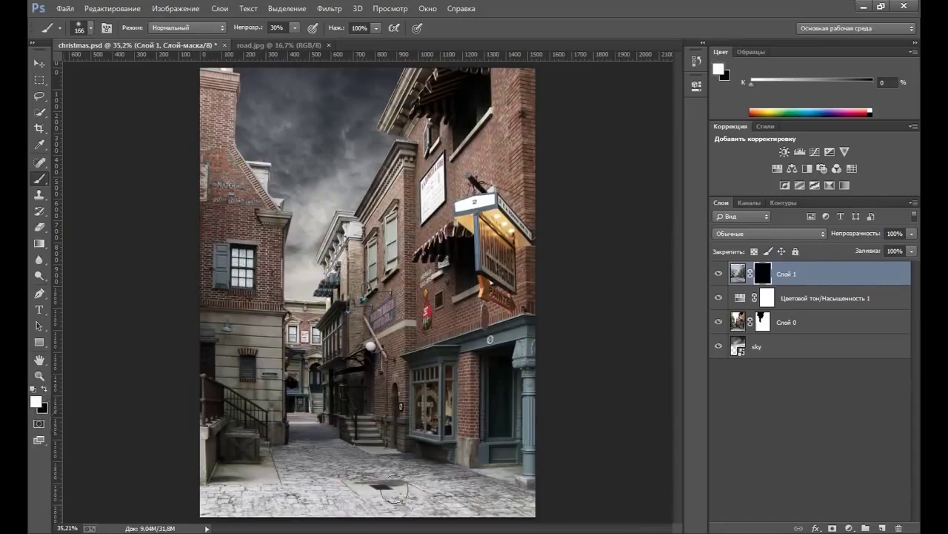
pyautogui.moveTo(406, 488)
pyautogui.mouseDown()
pyautogui.moveTo(393, 487)
pyautogui.moveTo(416, 479)
pyautogui.moveTo(326, 472)
pyautogui.moveTo(326, 497)
pyautogui.moveTo(293, 485)
pyautogui.moveTo(413, 506)
pyautogui.moveTo(417, 482)
pyautogui.moveTo(280, 489)
pyautogui.moveTo(270, 476)
pyautogui.moveTo(374, 476)
pyautogui.moveTo(524, 504)
pyautogui.moveTo(437, 496)
pyautogui.moveTo(348, 511)
pyautogui.moveTo(296, 486)
pyautogui.moveTo(219, 503)
pyautogui.moveTo(286, 482)
pyautogui.moveTo(230, 483)
pyautogui.moveTo(308, 448)
pyautogui.mouseUp()
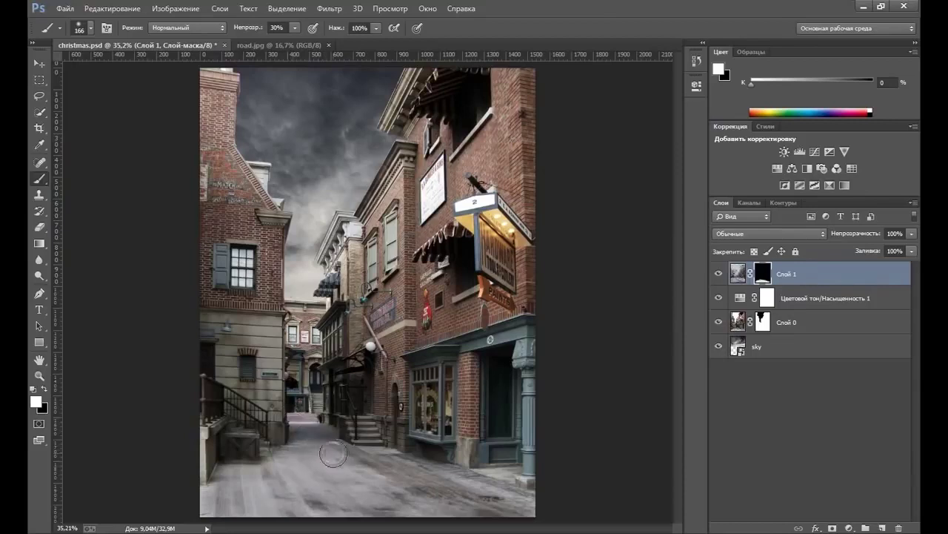
# Shrink the brush to 63 px, paint more road, and toggle Слой 1 to compare.
pyautogui.rightClick(333, 452)
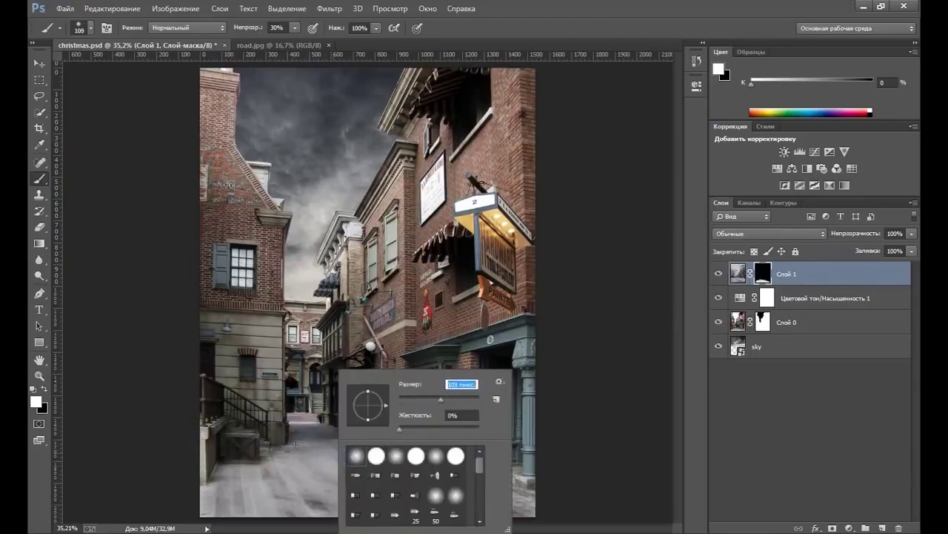
pyautogui.press('[')
pyautogui.press('[')
pyautogui.press('[')
pyautogui.press('[')
pyautogui.press('Return')
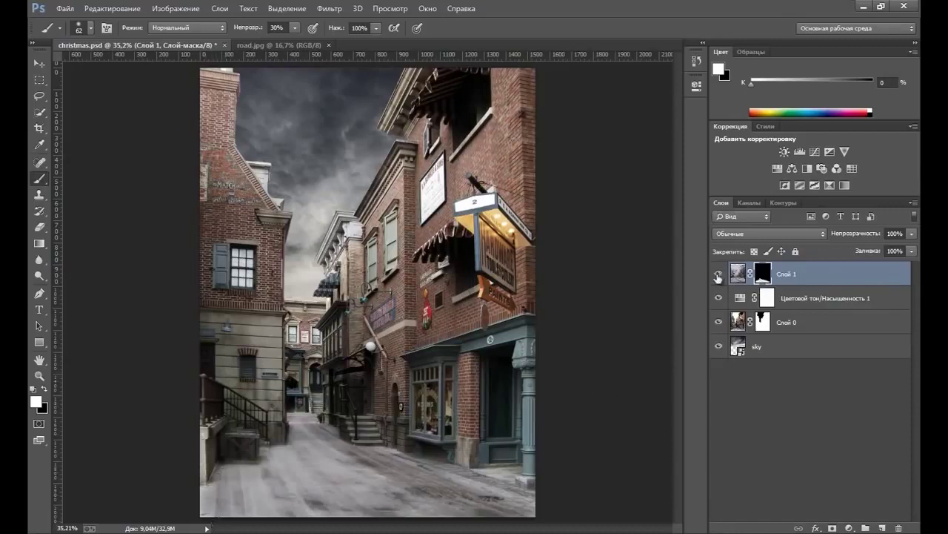
pyautogui.click(719, 275)
pyautogui.click(718, 275)
pyautogui.click(718, 276)
pyautogui.click(719, 277)
# Switch the painting colour to black and toggle the road layer again to compare.
pyautogui.click(44, 388)
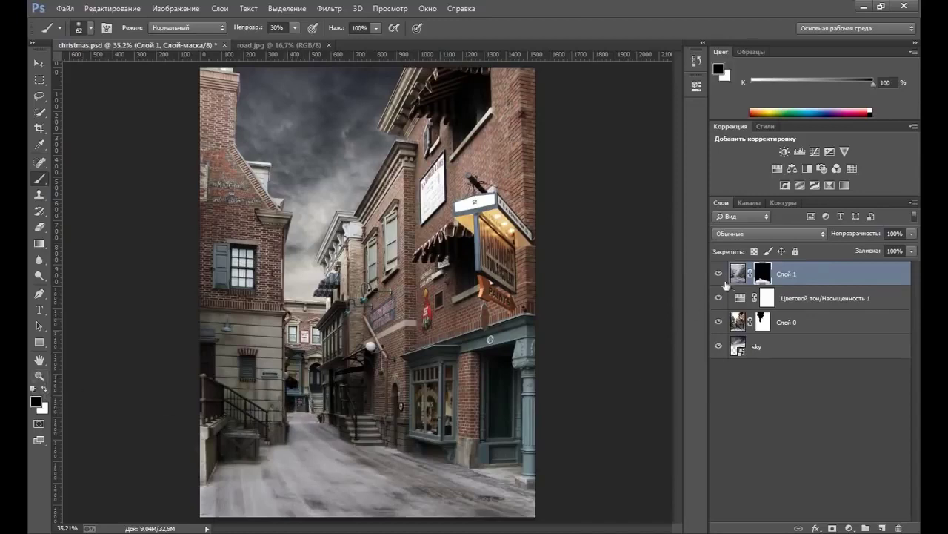
pyautogui.click(724, 282)
pyautogui.click(724, 281)
pyautogui.click(724, 282)
pyautogui.click(724, 281)
pyautogui.click(724, 275)
pyautogui.click(724, 275)
# Add a Levels adjustment layer with black input 7 and white input 235.
pyautogui.click(847, 527)
pyautogui.click(813, 318)
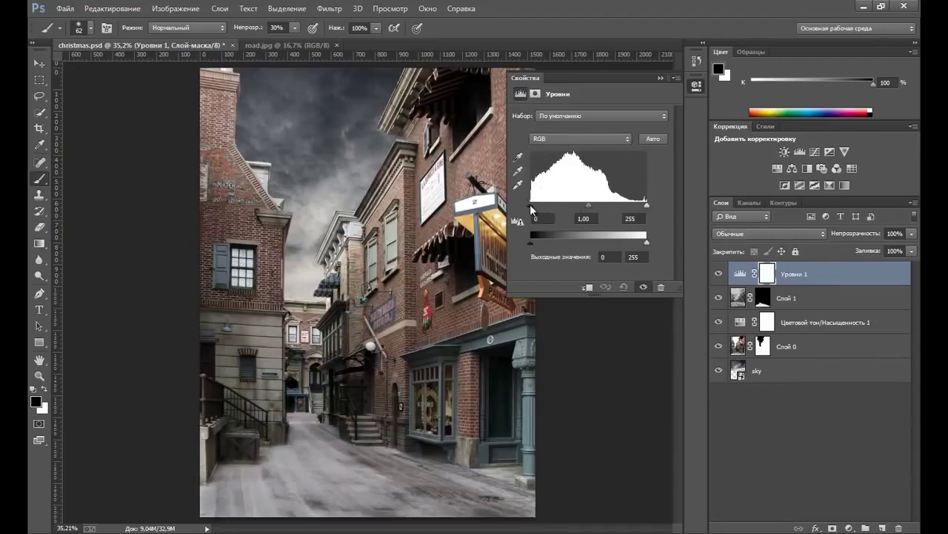
pyautogui.moveTo(530, 206); pyautogui.dragTo(532, 206)
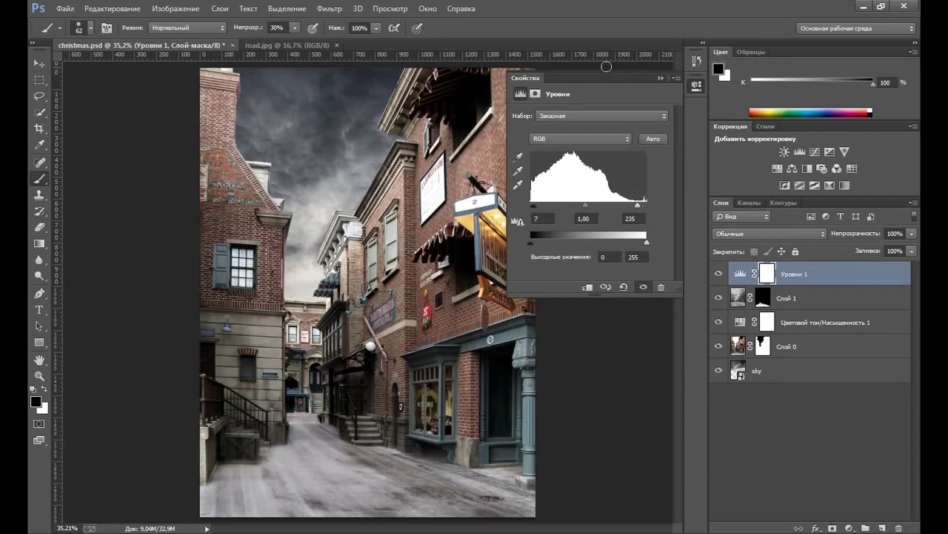
pyautogui.click(661, 77)
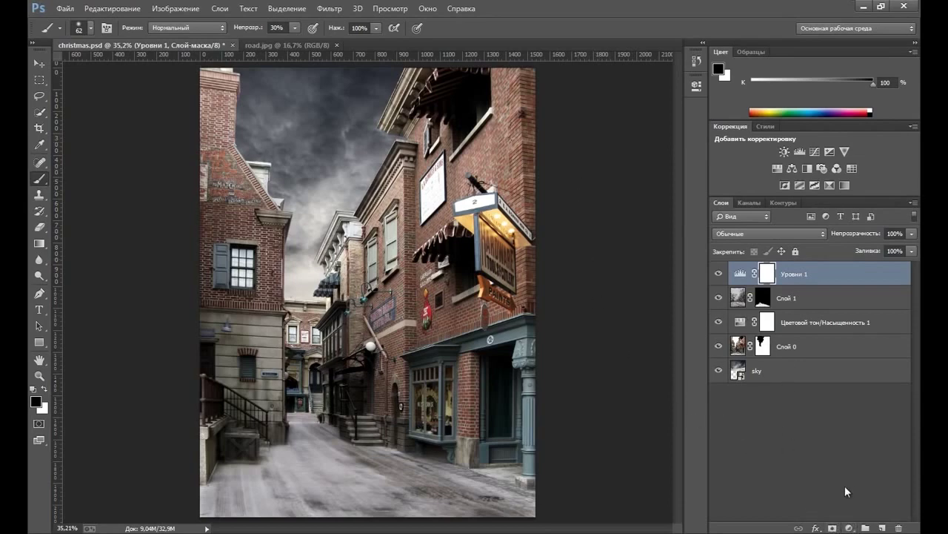
# Add a Curves adjustment layer with a midtone point raised slightly.
pyautogui.click(850, 527)
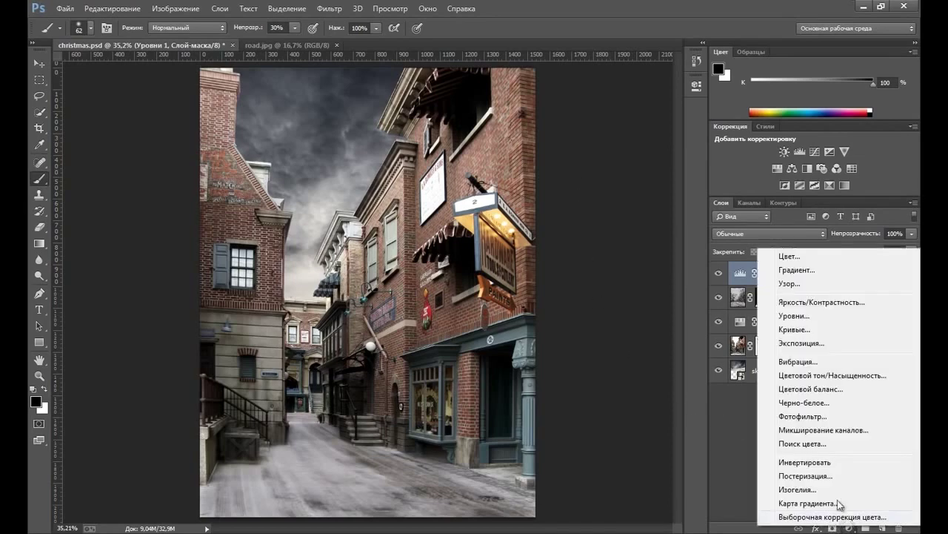
pyautogui.click(800, 329)
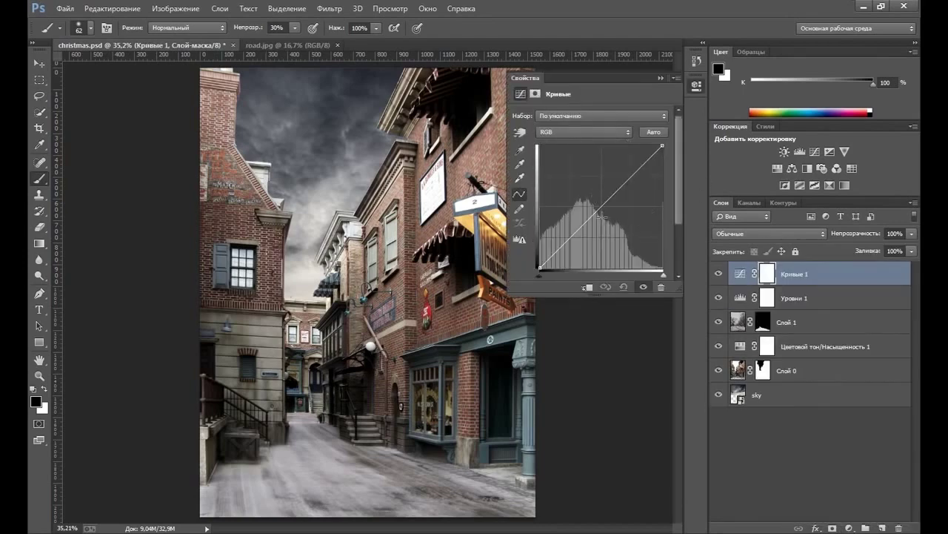
pyautogui.moveTo(599, 211); pyautogui.dragTo(598, 206)
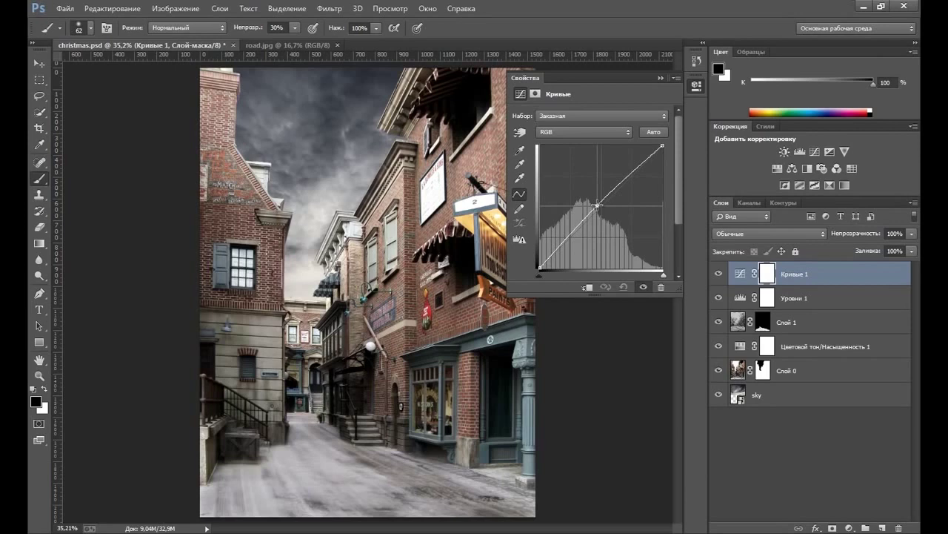
pyautogui.moveTo(597, 206); pyautogui.dragTo(597, 201)
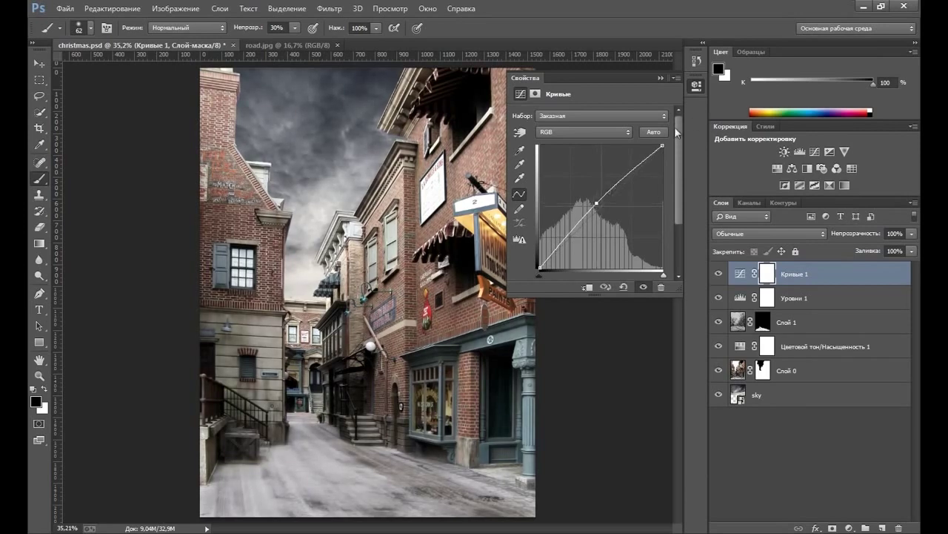
pyautogui.click(660, 78)
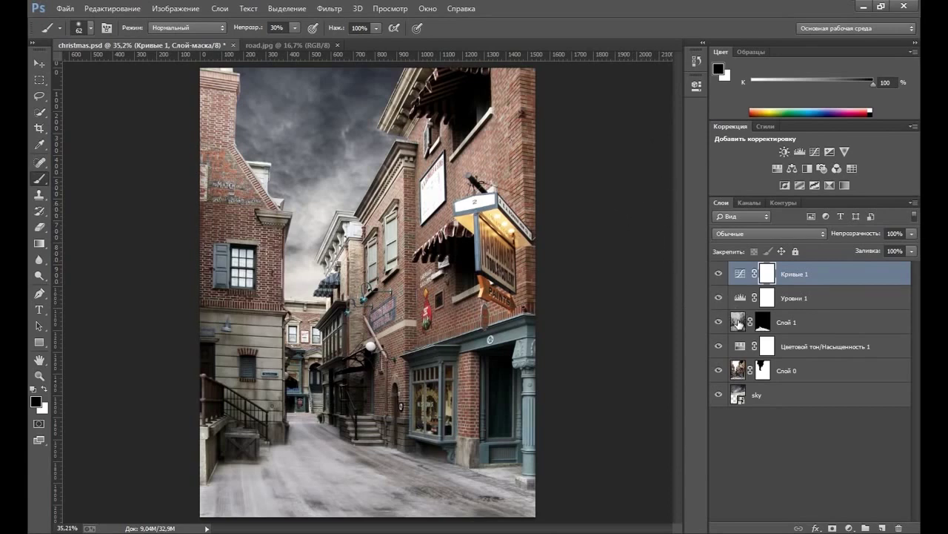
# Lower Слой 1 to 75% opacity, compare it hidden and shown, then reselect Кривые 1.
pyautogui.click(738, 324)
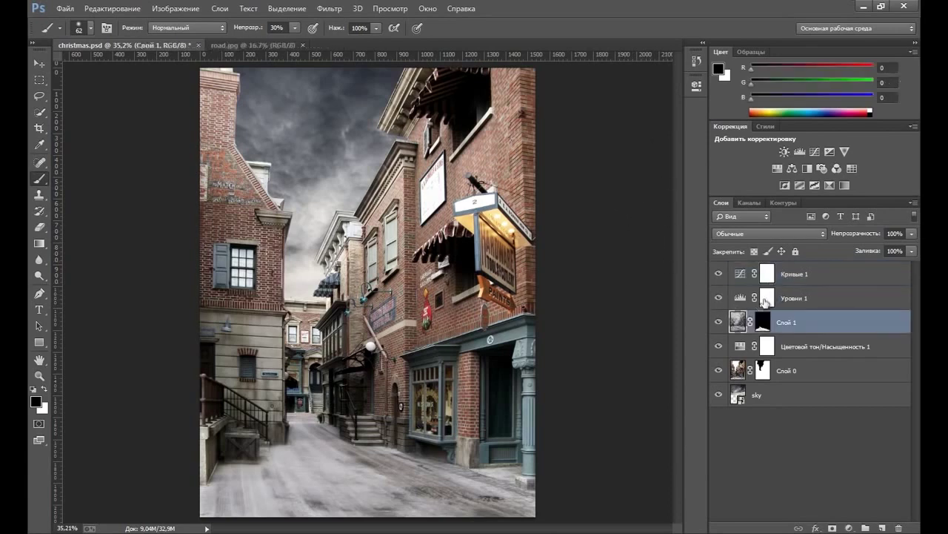
pyautogui.click(913, 234)
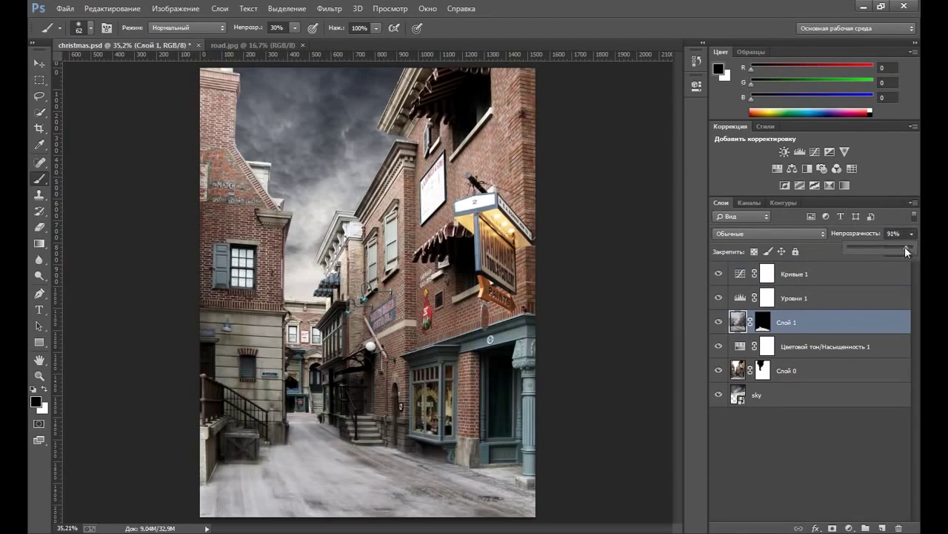
pyautogui.moveTo(905, 246); pyautogui.dragTo(900, 246)
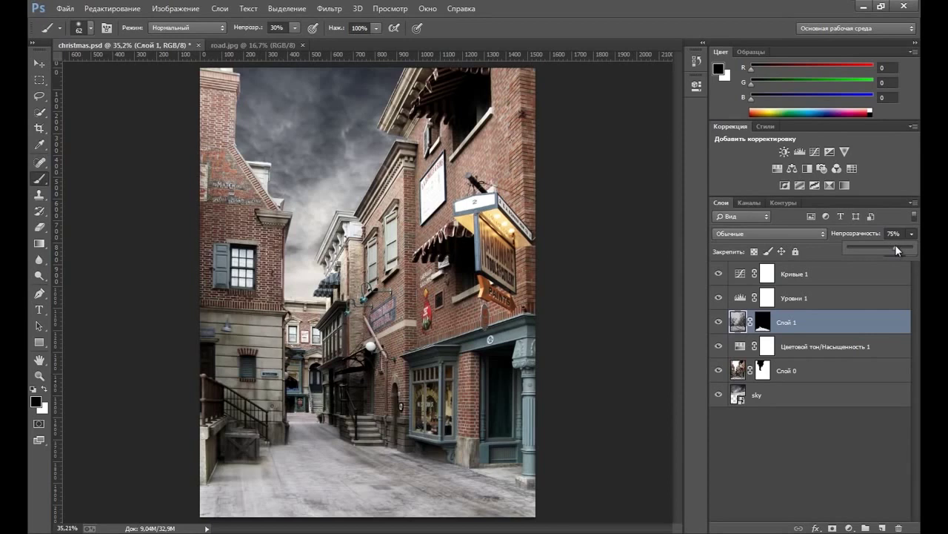
pyautogui.click(718, 323)
pyautogui.click(721, 325)
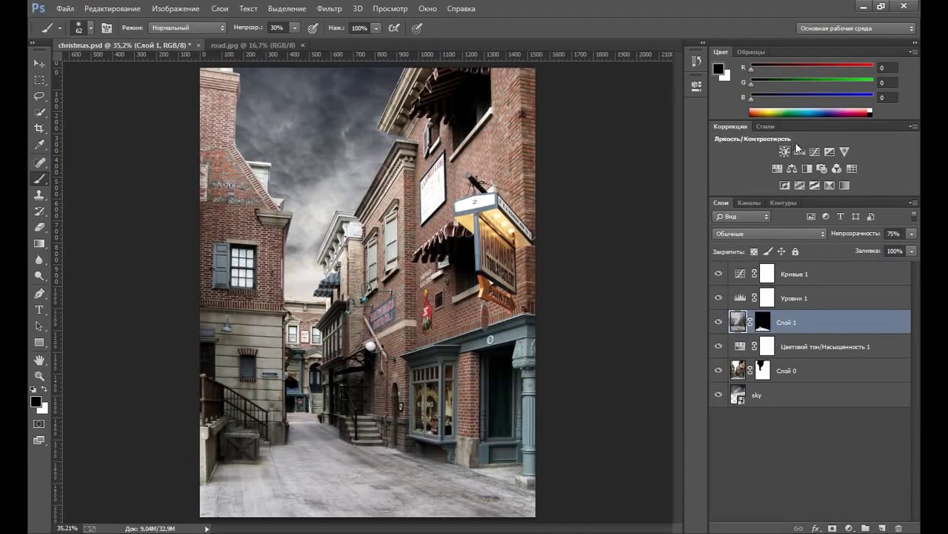
pyautogui.click(792, 275)
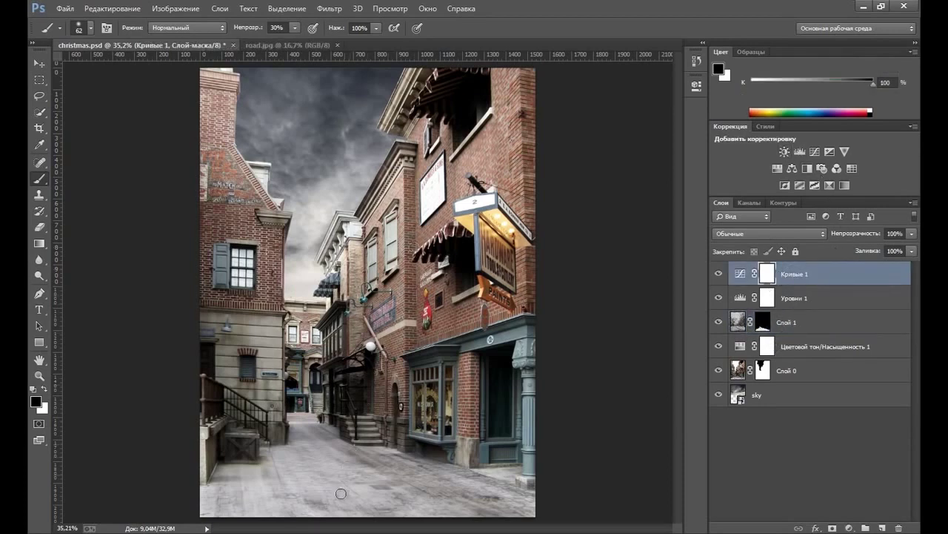
# Drag frozen.jpg from the winter folder onto the Photoshop canvas as a placed layer.
pyautogui.click(333, 530)
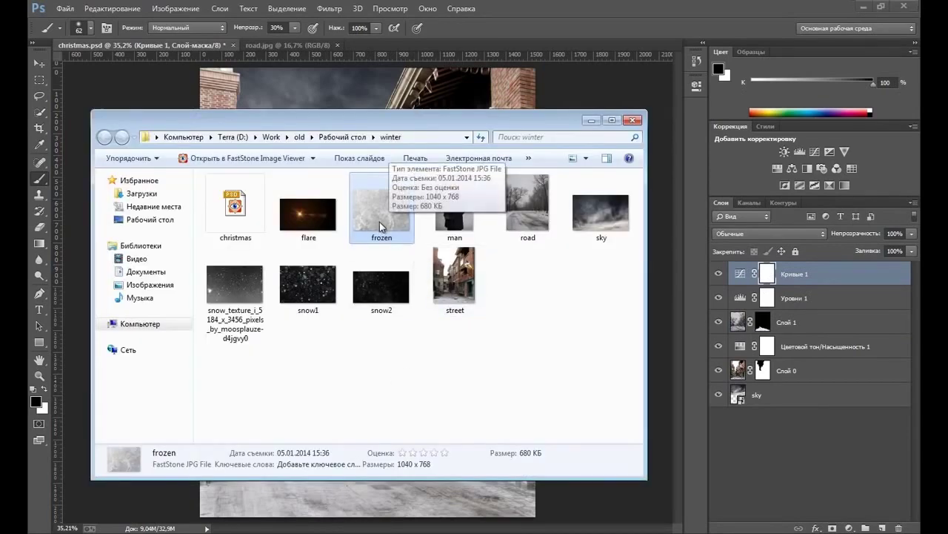
pyautogui.moveTo(380, 222); pyautogui.dragTo(419, 100)
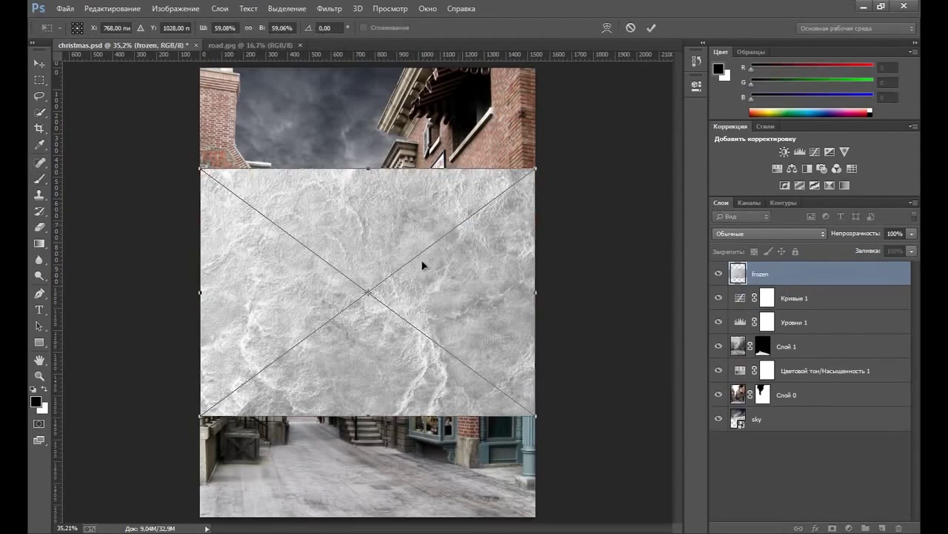
# Reposition the placed frozen texture and switch its transform to Distort.
pyautogui.moveTo(499, 190); pyautogui.dragTo(488, 252)
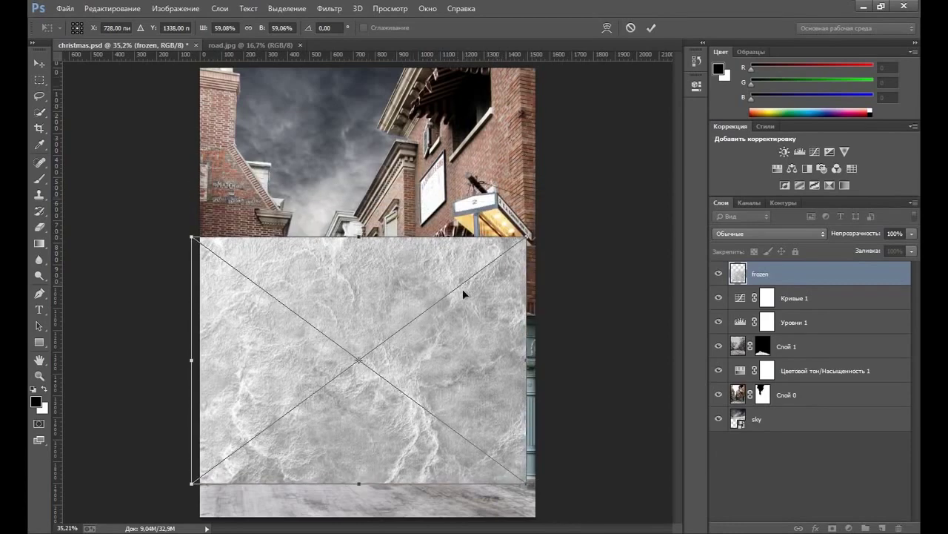
pyautogui.moveTo(386, 332); pyautogui.dragTo(403, 288)
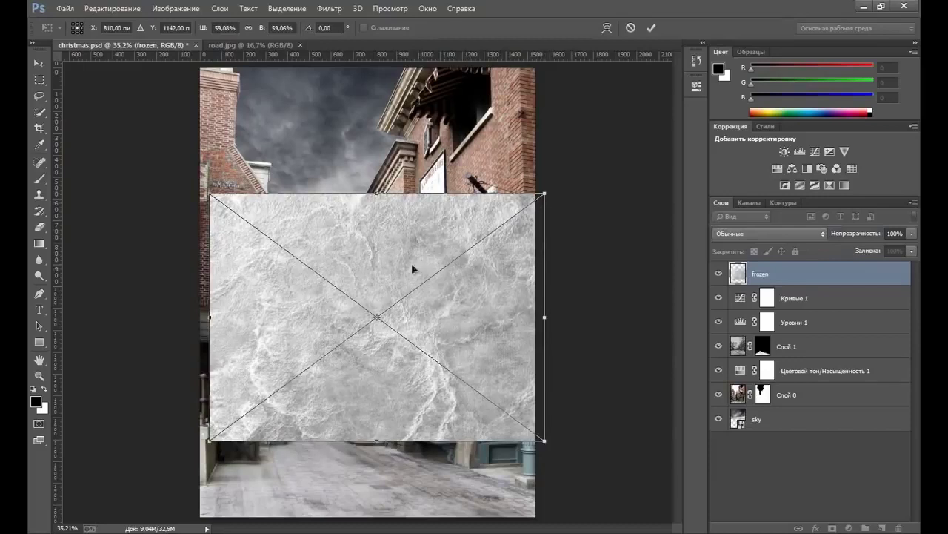
pyautogui.rightClick(402, 247)
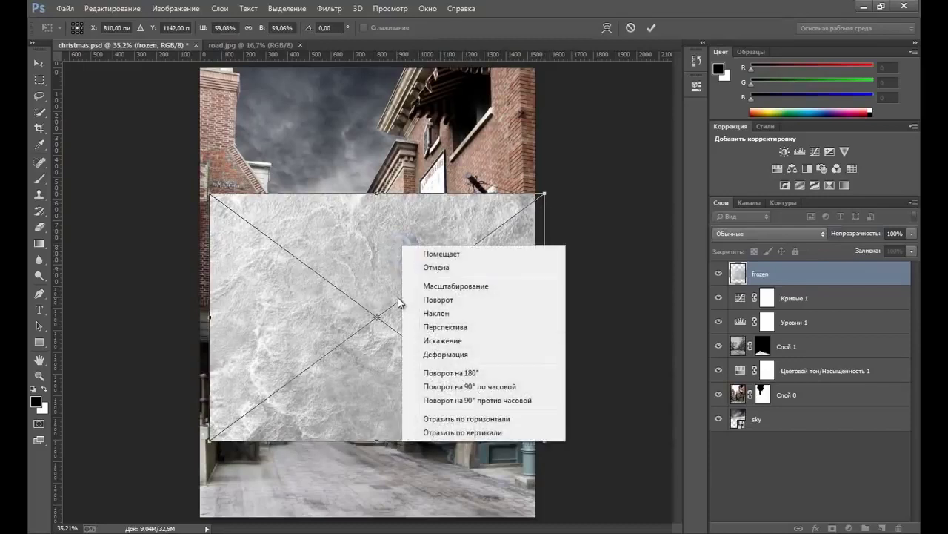
pyautogui.click(458, 340)
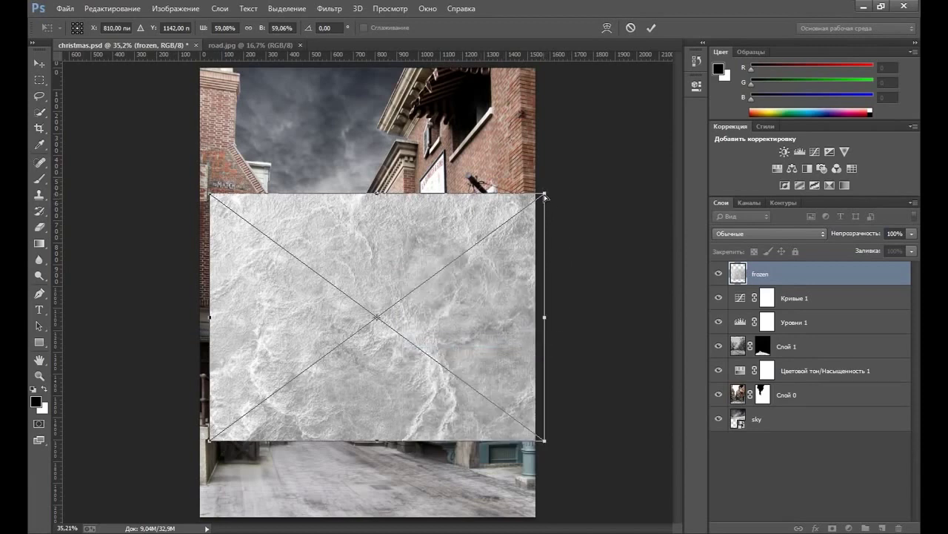
# Drag the four corner handles to match the right building facade's perspective.
pyautogui.moveTo(545, 195); pyautogui.dragTo(534, 69)
pyautogui.moveTo(208, 197); pyautogui.dragTo(268, 221)
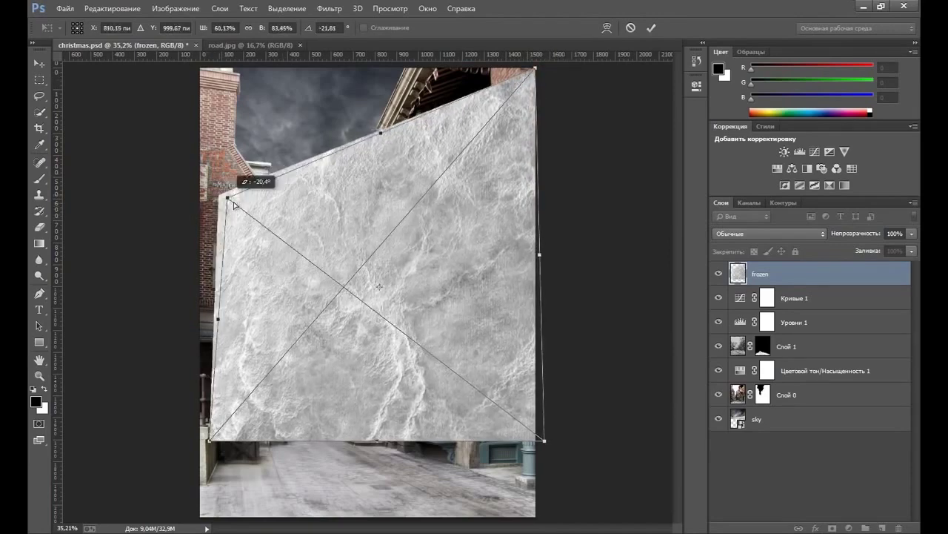
pyautogui.moveTo(213, 444); pyautogui.dragTo(287, 436)
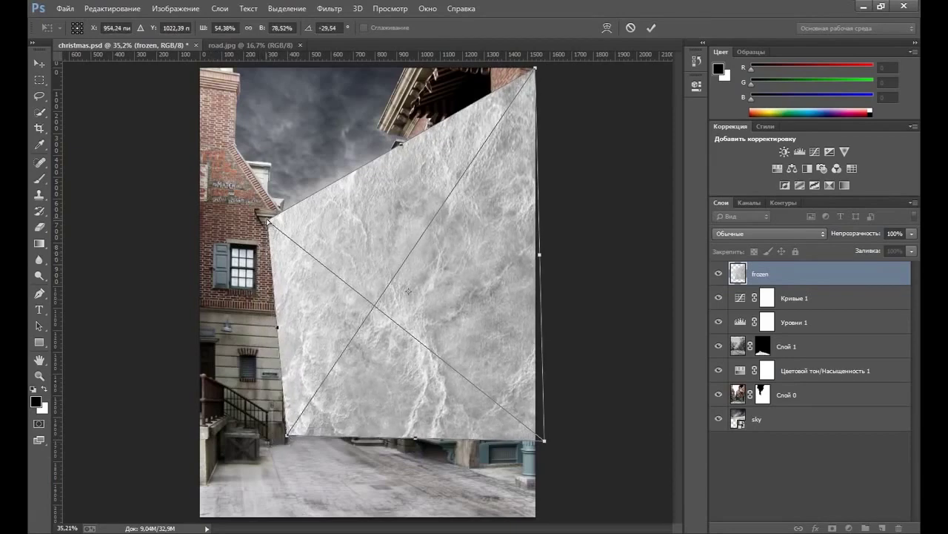
pyautogui.moveTo(269, 221); pyautogui.dragTo(316, 253)
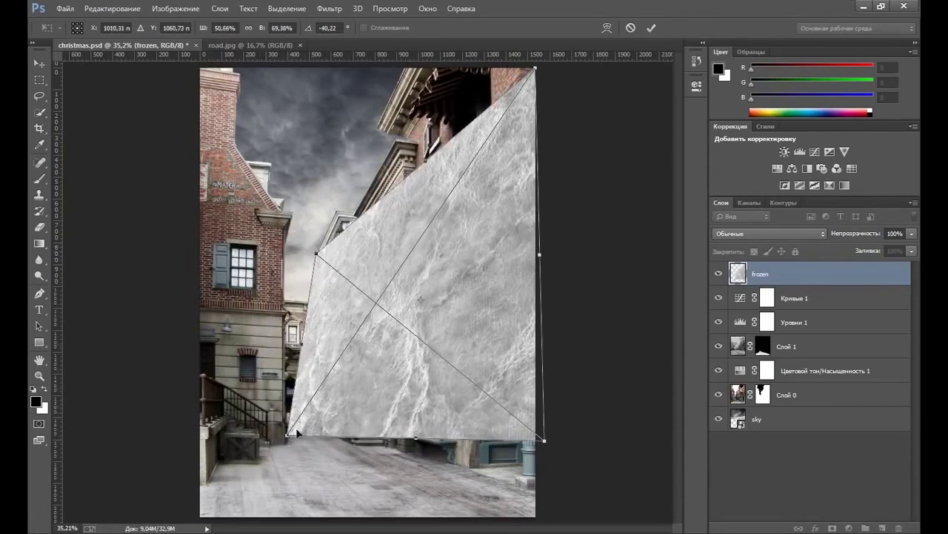
pyautogui.moveTo(289, 438); pyautogui.dragTo(324, 423)
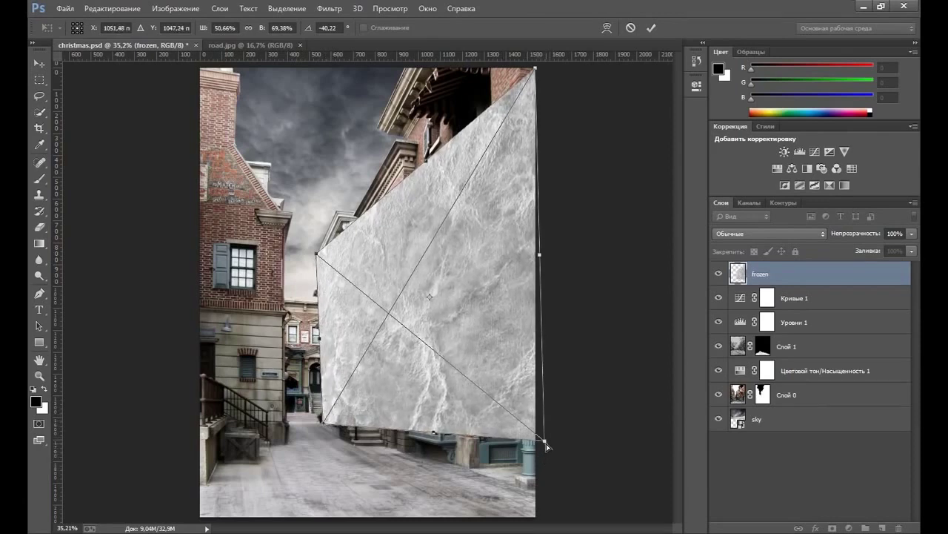
pyautogui.moveTo(545, 443)
pyautogui.mouseDown()
pyautogui.moveTo(550, 501)
pyautogui.moveTo(545, 494)
pyautogui.mouseUp()
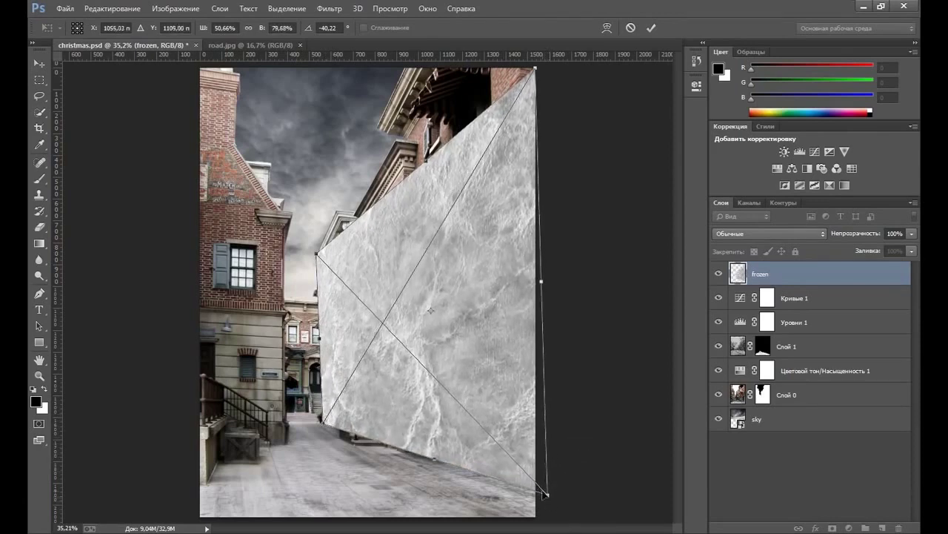
pyautogui.moveTo(317, 256); pyautogui.dragTo(316, 260)
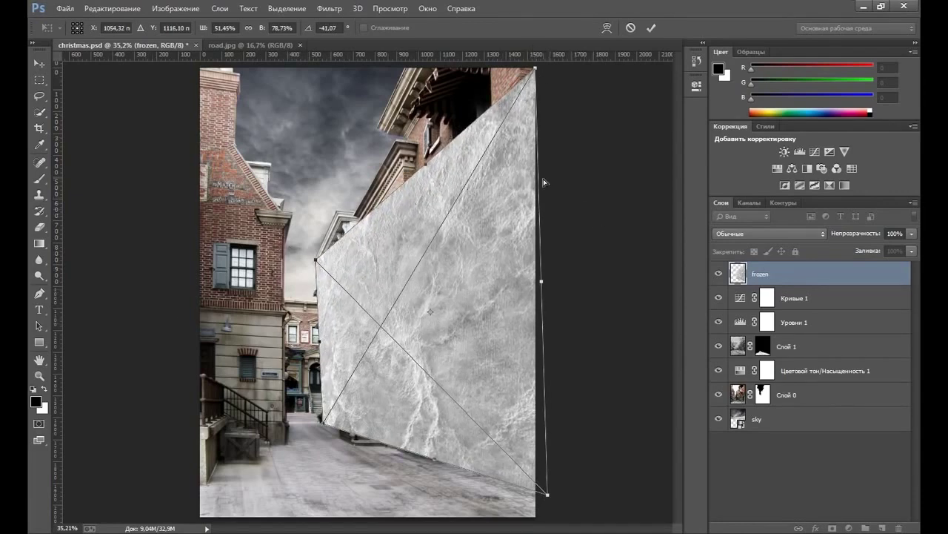
# Stretch the texture's right-side corners above and past the canvas edge to cover the whole wall.
pyautogui.scroll(-1, 543, 180)
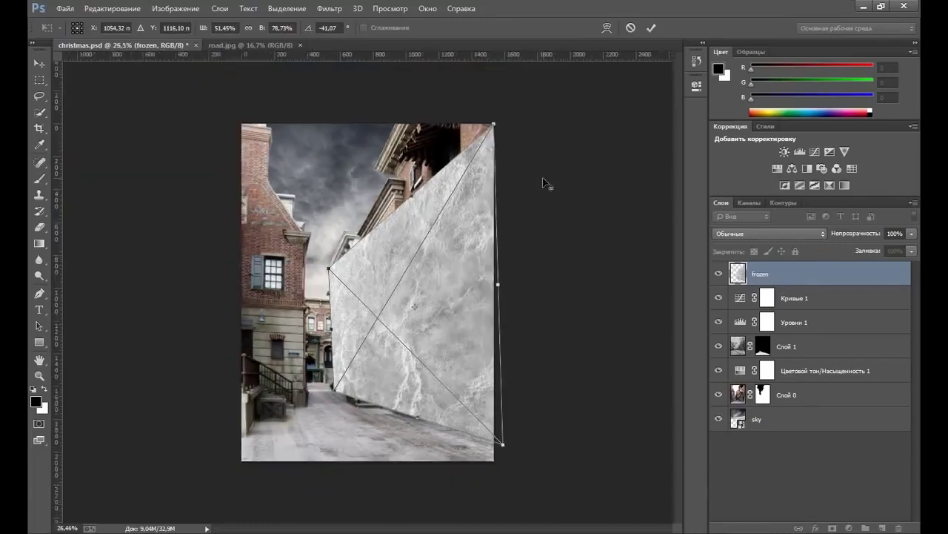
pyautogui.scroll(-1, 543, 181)
pyautogui.scroll(-1, 543, 181)
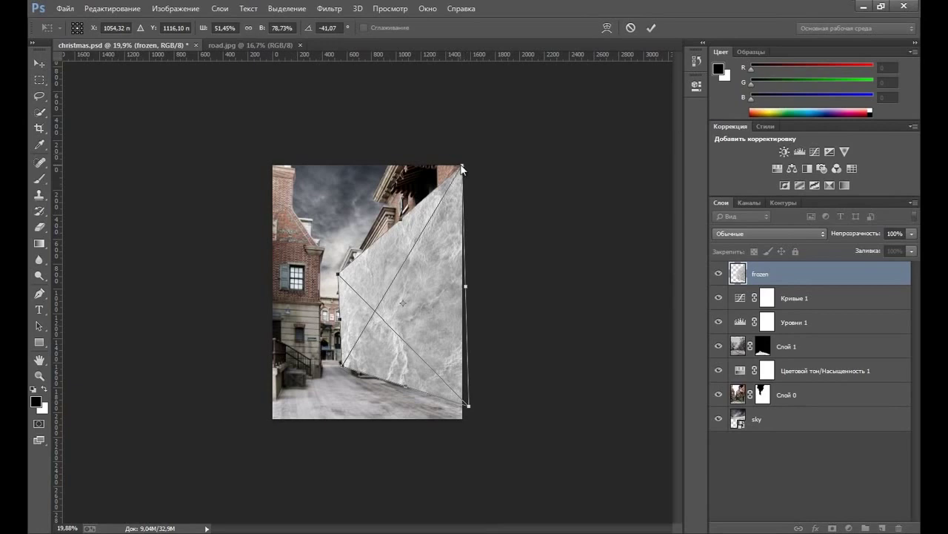
pyautogui.moveTo(462, 169); pyautogui.dragTo(470, 68)
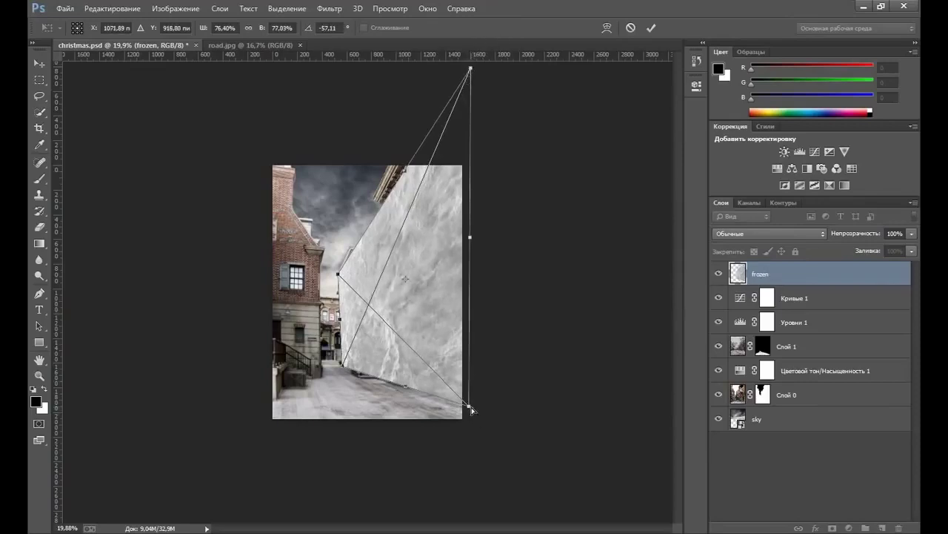
pyautogui.moveTo(472, 408); pyautogui.dragTo(517, 430)
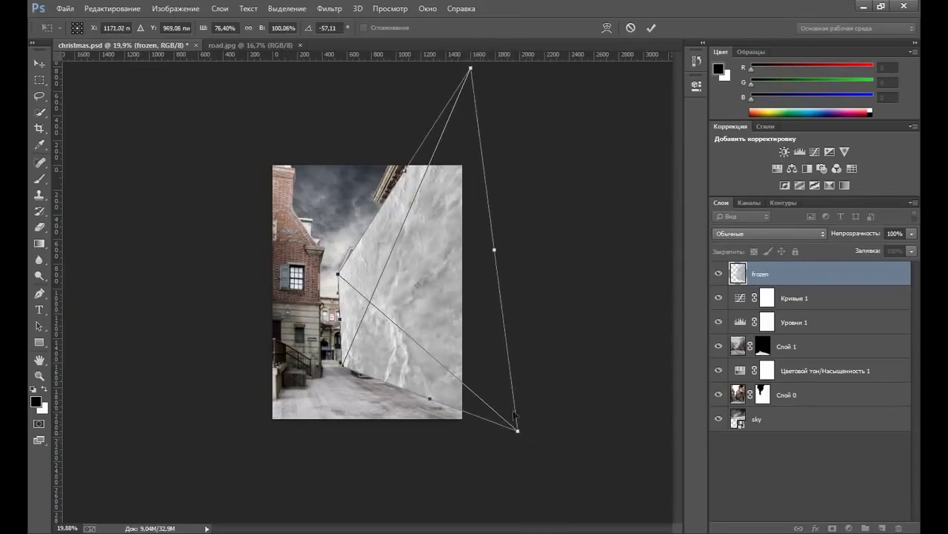
pyautogui.moveTo(473, 70); pyautogui.dragTo(476, 71)
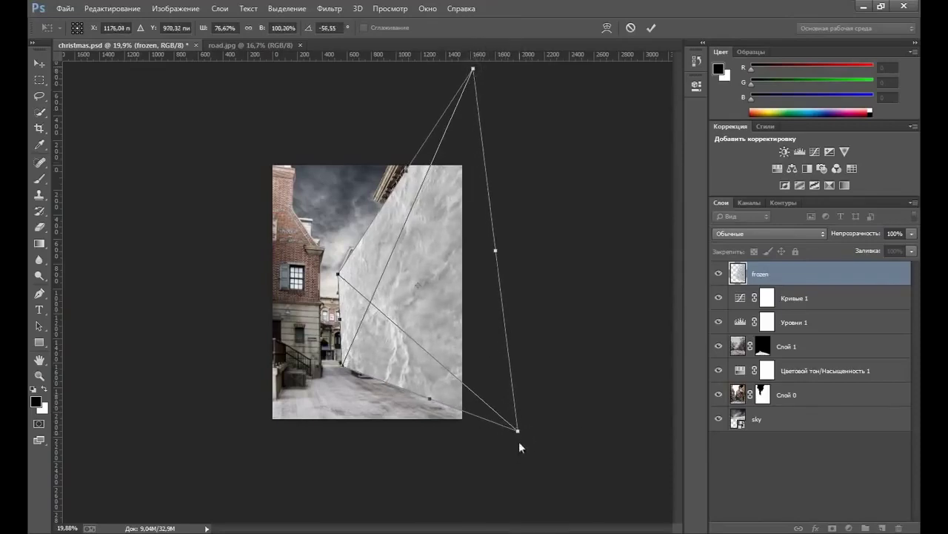
pyautogui.moveTo(518, 433); pyautogui.dragTo(482, 420)
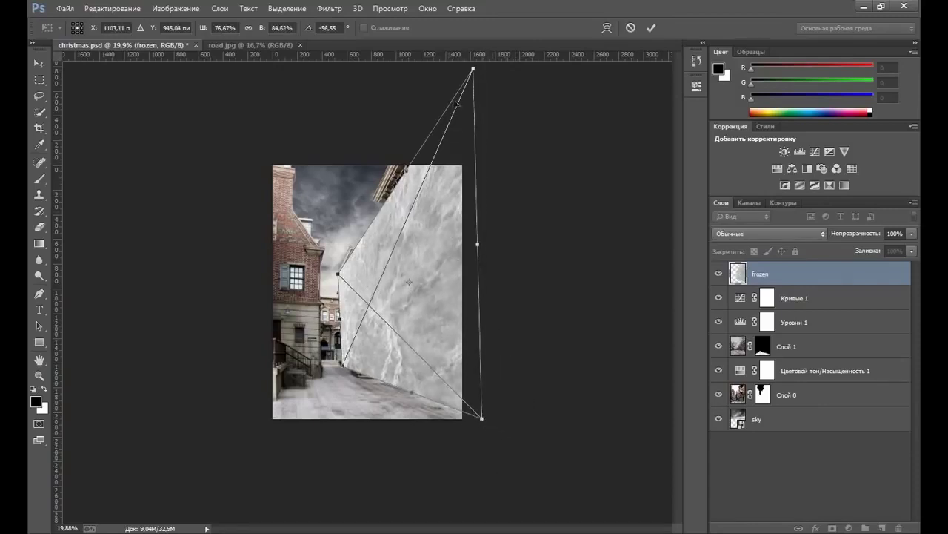
pyautogui.moveTo(474, 71); pyautogui.dragTo(438, 67)
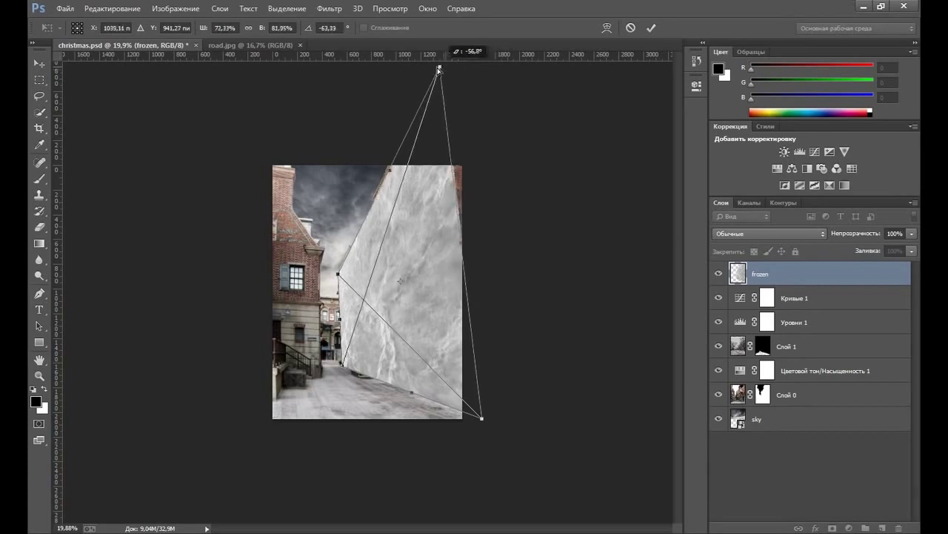
pyautogui.moveTo(460, 243); pyautogui.dragTo(474, 242)
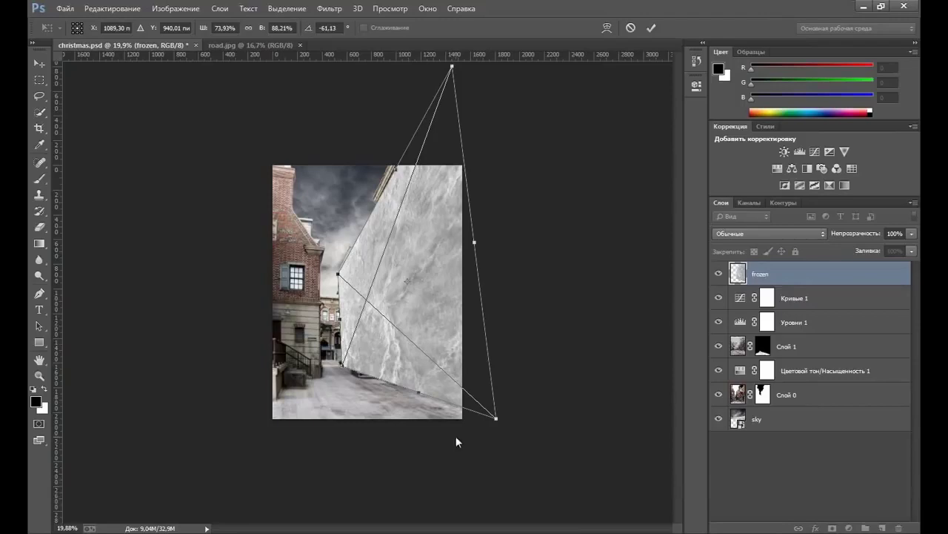
# Commit the distortion and set the frozen layer's blend mode to Screen.
pyautogui.press('b')
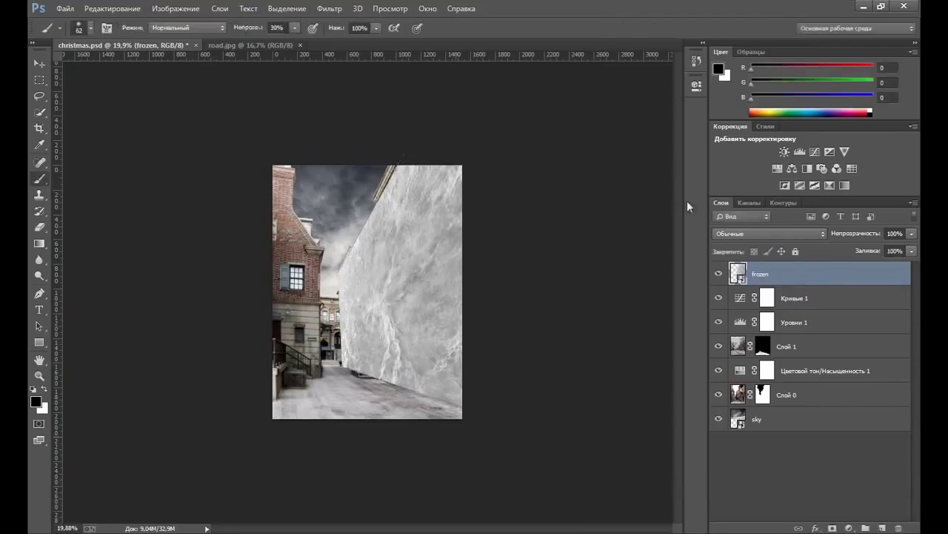
pyautogui.click(756, 236)
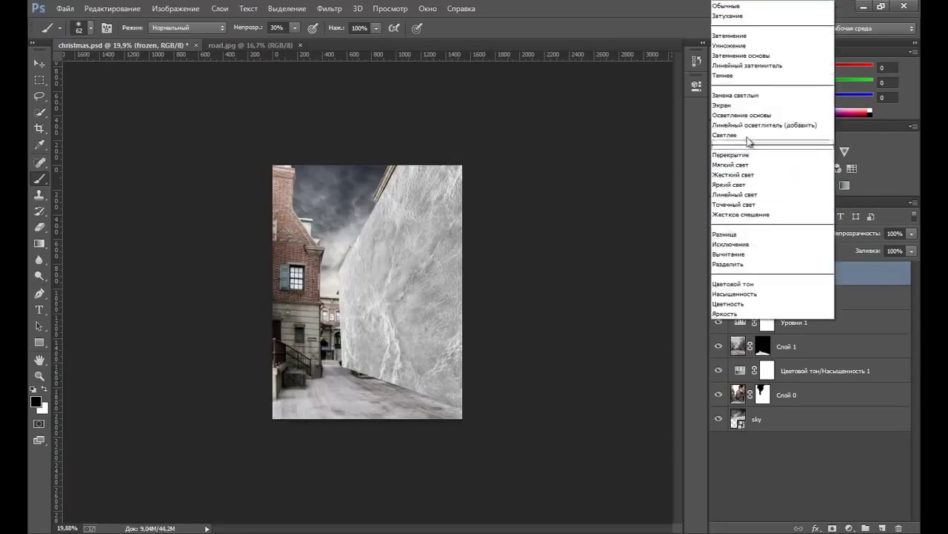
pyautogui.click(741, 107)
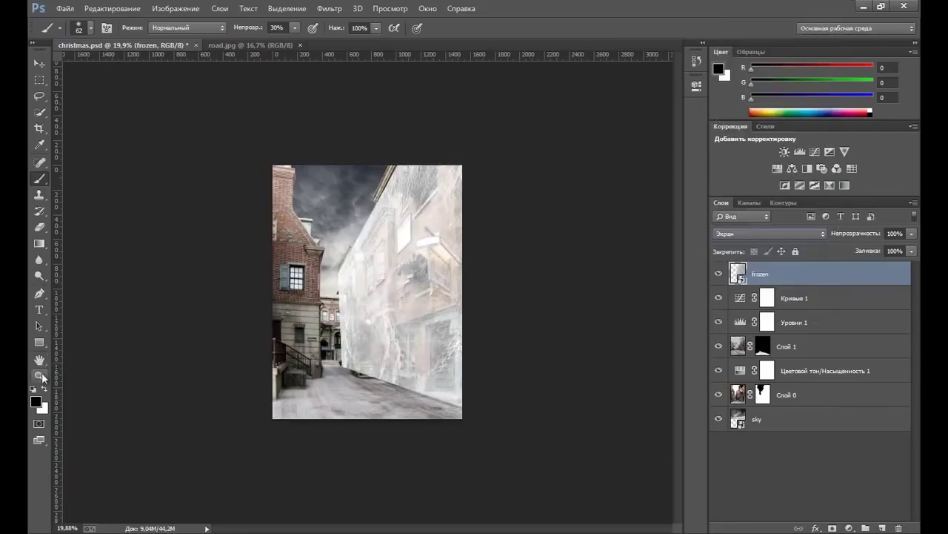
# Zoom in on the composite and add a layer mask to the frozen layer.
pyautogui.click(39, 375)
pyautogui.moveTo(416, 317); pyautogui.dragTo(419, 305)
pyautogui.click(419, 305)
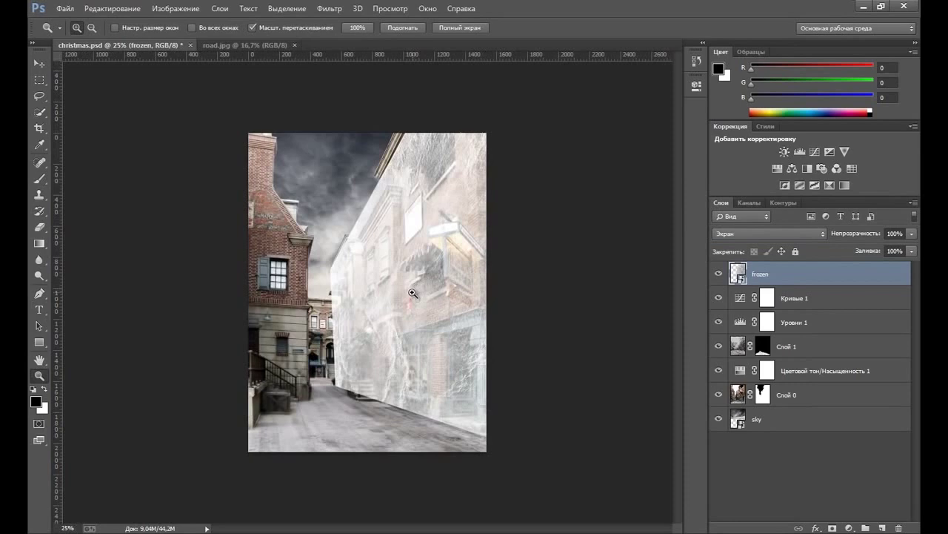
pyautogui.click(413, 293)
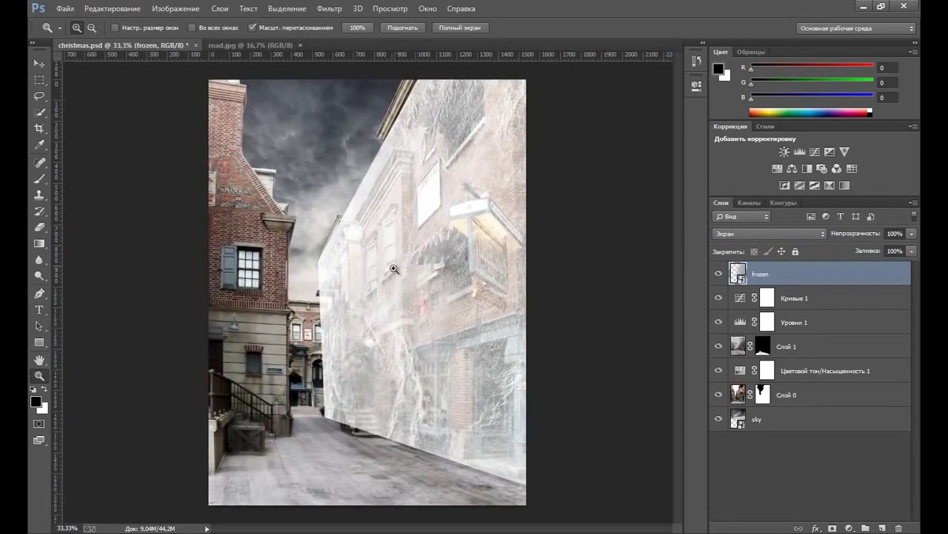
pyautogui.click(833, 528)
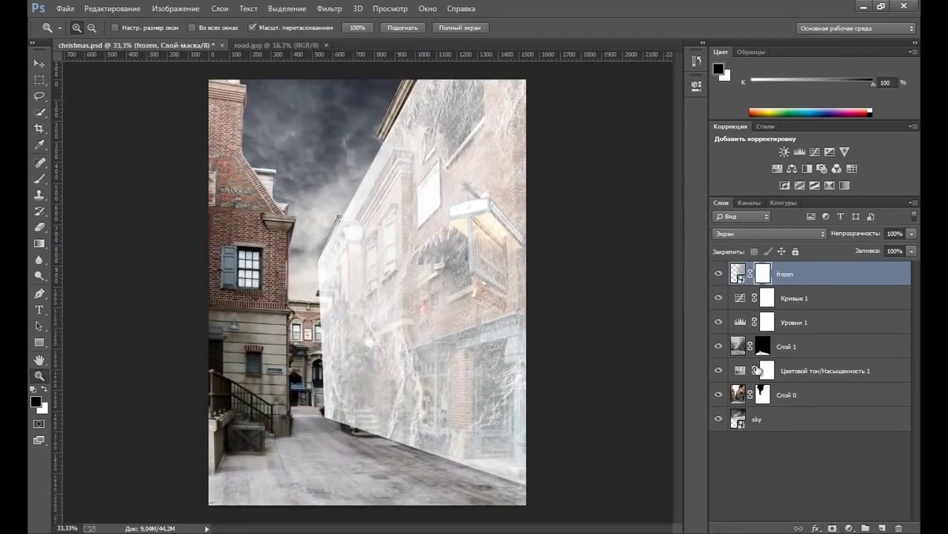
# Invert the frozen layer's mask to black and set up a white 128 px brush.
pyautogui.hotkey('ctrl', 'i')
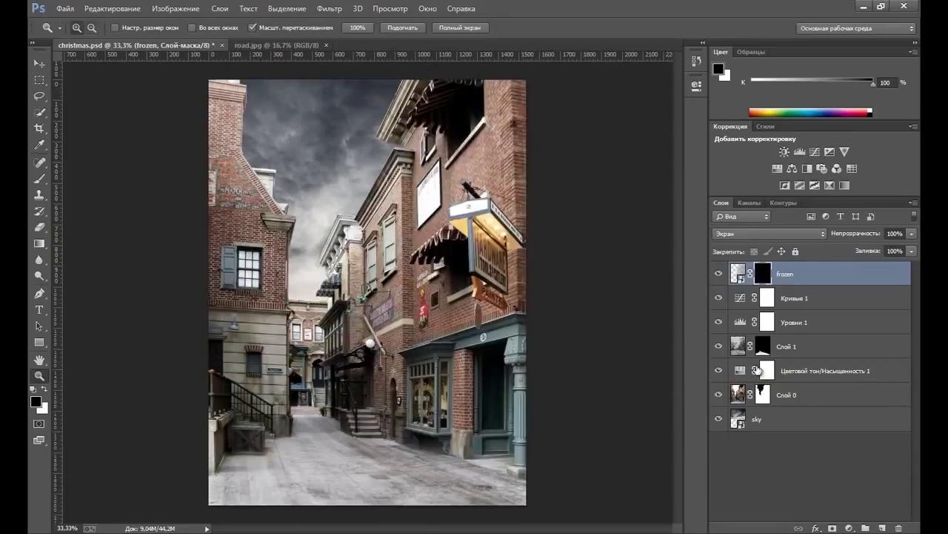
pyautogui.click(39, 179)
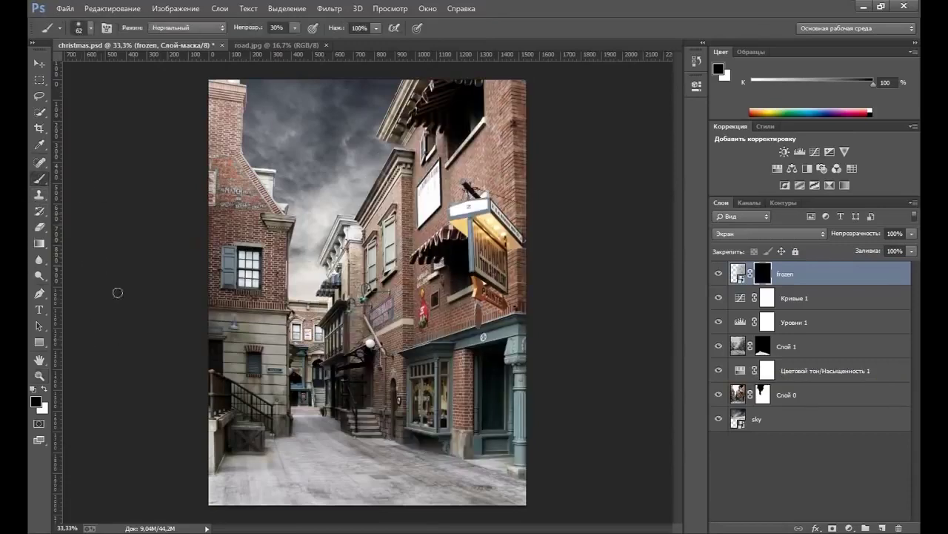
pyautogui.click(45, 389)
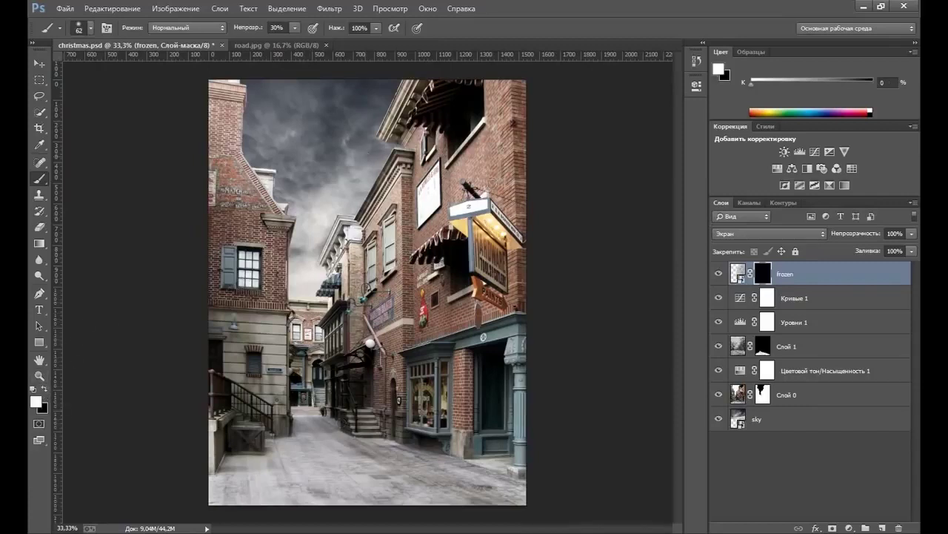
pyautogui.rightClick(506, 134)
pyautogui.click(617, 166)
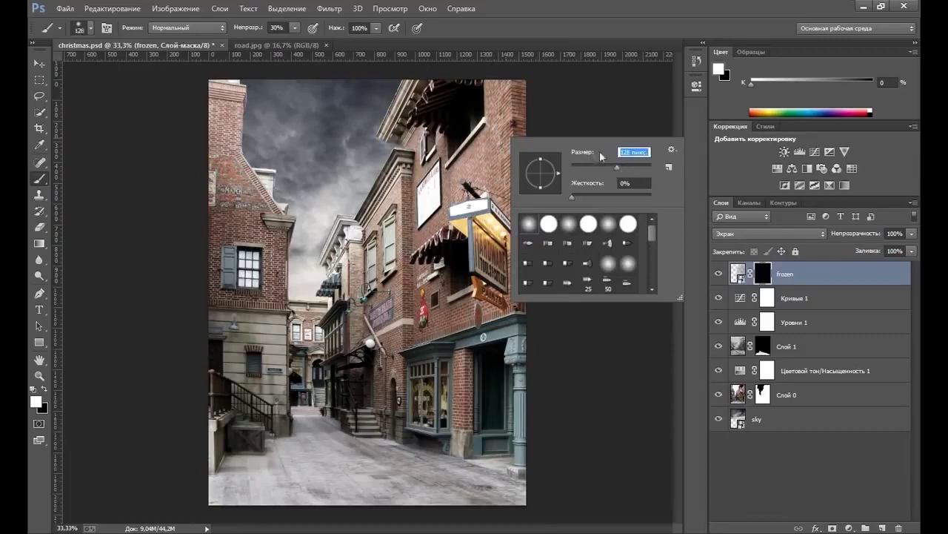
pyautogui.click(561, 24)
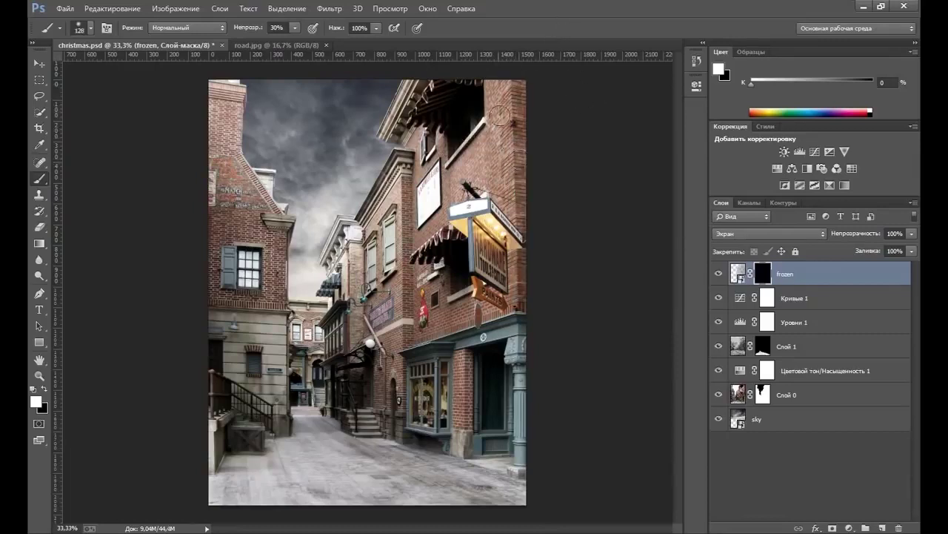
# Paint frost back onto the right-hand walls, sign area, doorway, shop window and brick.
pyautogui.moveTo(463, 157)
pyautogui.mouseDown()
pyautogui.moveTo(490, 174)
pyautogui.moveTo(480, 161)
pyautogui.mouseUp()
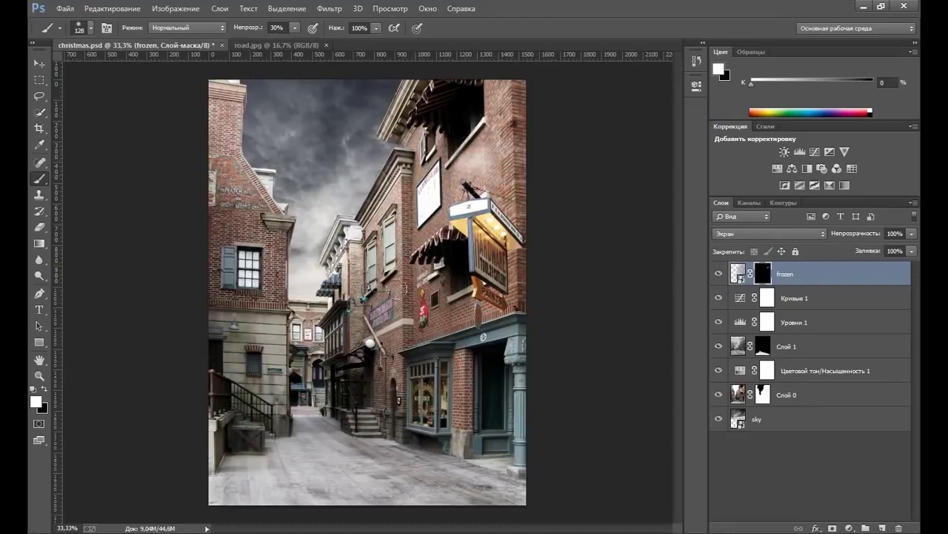
pyautogui.moveTo(379, 210); pyautogui.dragTo(482, 176)
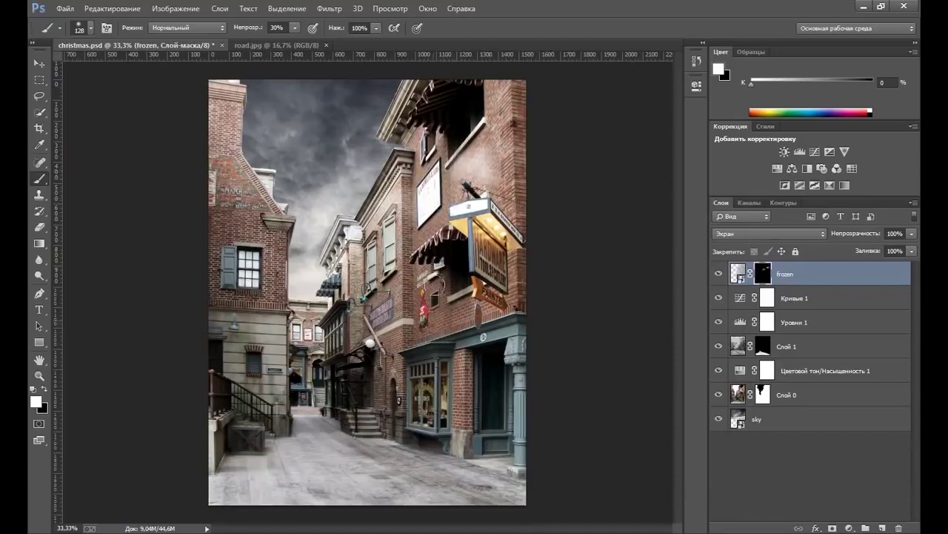
pyautogui.moveTo(439, 317)
pyautogui.mouseDown()
pyautogui.moveTo(413, 295)
pyautogui.moveTo(460, 312)
pyautogui.moveTo(353, 259)
pyautogui.moveTo(426, 144)
pyautogui.moveTo(427, 278)
pyautogui.moveTo(410, 339)
pyautogui.moveTo(378, 343)
pyautogui.moveTo(334, 297)
pyautogui.moveTo(355, 236)
pyautogui.moveTo(417, 160)
pyautogui.moveTo(418, 93)
pyautogui.moveTo(439, 85)
pyautogui.moveTo(503, 106)
pyautogui.moveTo(519, 297)
pyautogui.moveTo(513, 285)
pyautogui.moveTo(452, 313)
pyautogui.moveTo(464, 322)
pyautogui.moveTo(436, 284)
pyautogui.moveTo(404, 284)
pyautogui.moveTo(400, 326)
pyautogui.moveTo(385, 306)
pyautogui.moveTo(362, 361)
pyautogui.mouseUp()
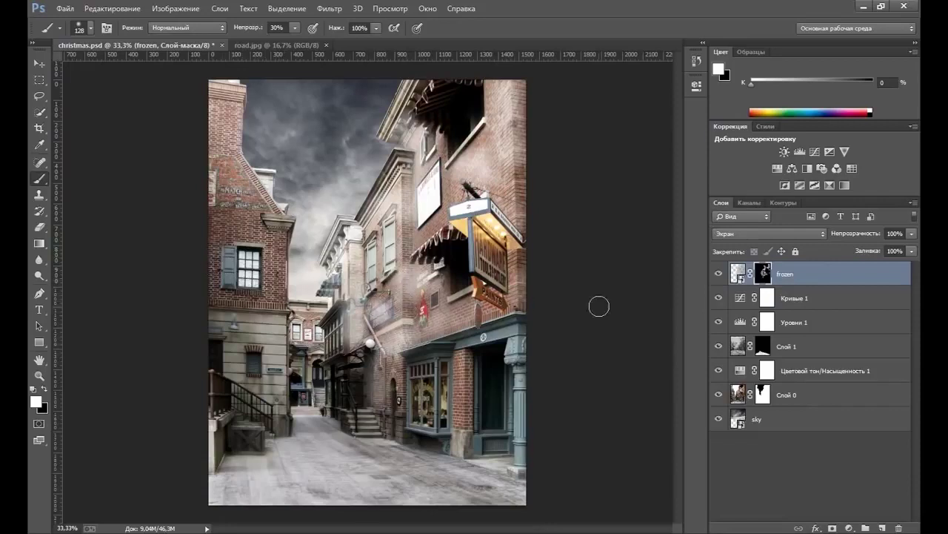
pyautogui.moveTo(389, 403)
pyautogui.mouseDown()
pyautogui.moveTo(382, 381)
pyautogui.moveTo(404, 342)
pyautogui.moveTo(332, 339)
pyautogui.moveTo(334, 267)
pyautogui.moveTo(358, 341)
pyautogui.moveTo(338, 356)
pyautogui.moveTo(337, 393)
pyautogui.mouseUp()
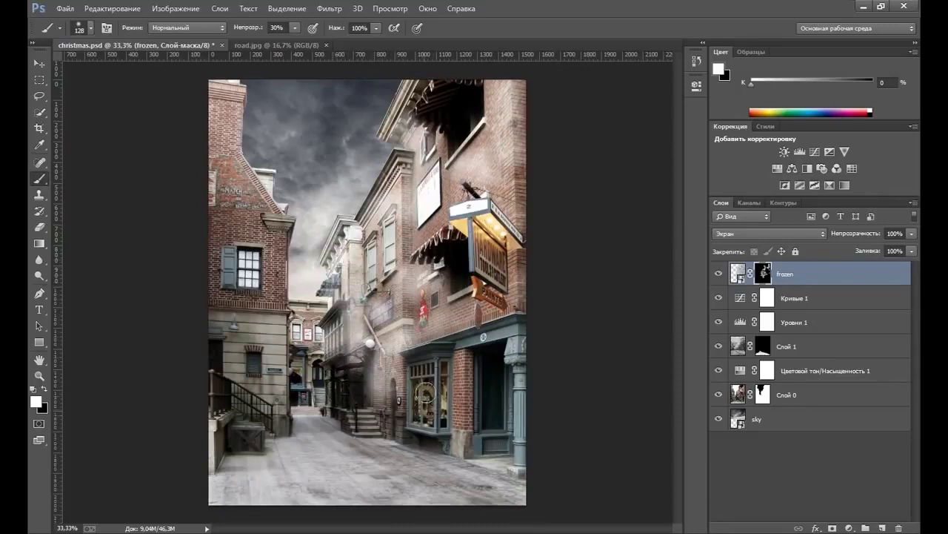
pyautogui.moveTo(425, 393)
pyautogui.mouseDown()
pyautogui.moveTo(427, 378)
pyautogui.moveTo(437, 385)
pyautogui.moveTo(455, 364)
pyautogui.moveTo(458, 409)
pyautogui.mouseUp()
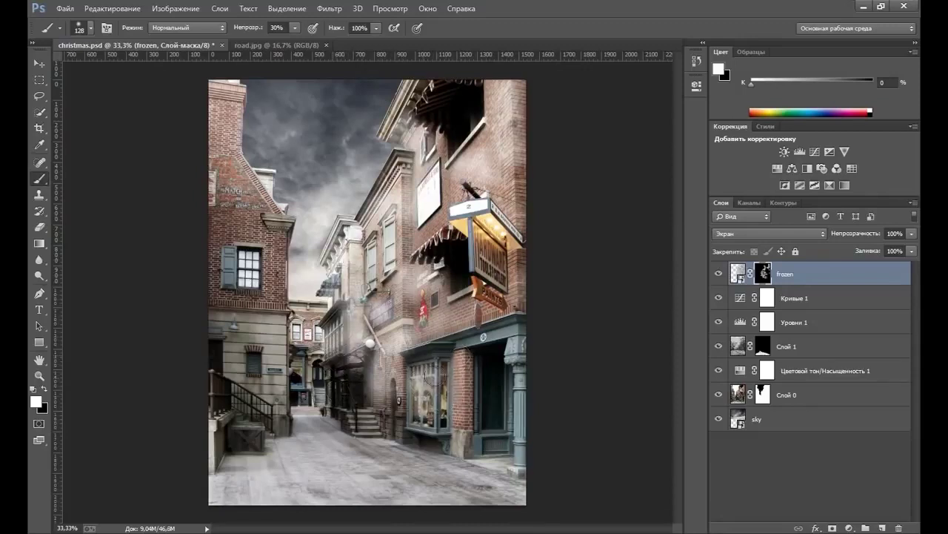
pyautogui.moveTo(486, 335)
pyautogui.mouseDown()
pyautogui.moveTo(424, 353)
pyautogui.moveTo(414, 348)
pyautogui.moveTo(426, 329)
pyautogui.moveTo(410, 330)
pyautogui.mouseUp()
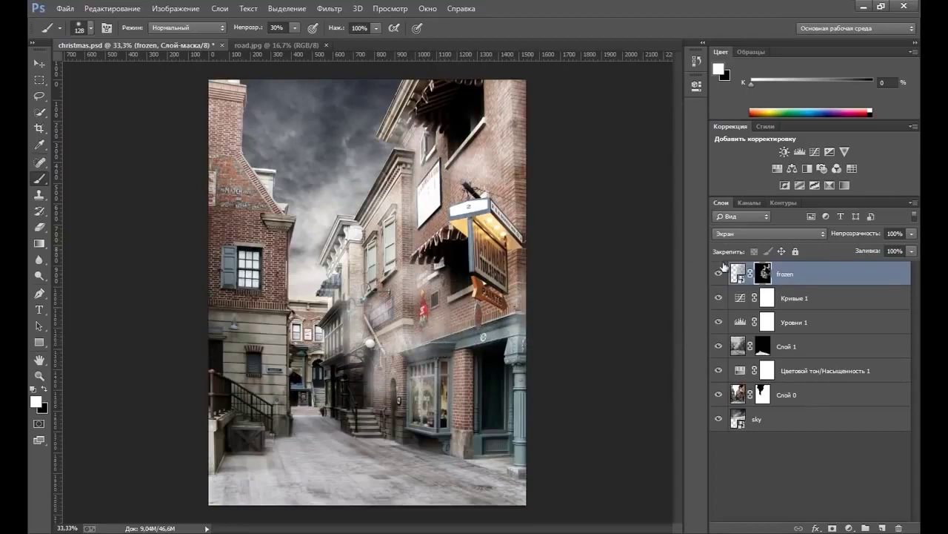
# Lower the frozen layer to about 60% opacity and toggle it to compare.
pyautogui.click(912, 234)
pyautogui.moveTo(903, 251); pyautogui.dragTo(889, 252)
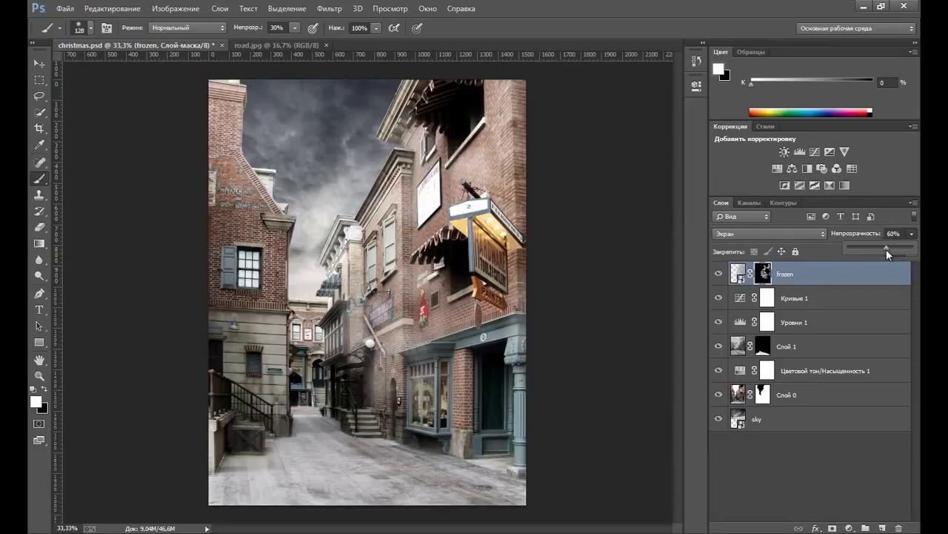
pyautogui.click(719, 276)
pyautogui.click(720, 275)
pyautogui.click(720, 276)
# Drag a second copy of frozen.jpg from the winter folder into the composite.
pyautogui.click(737, 274)
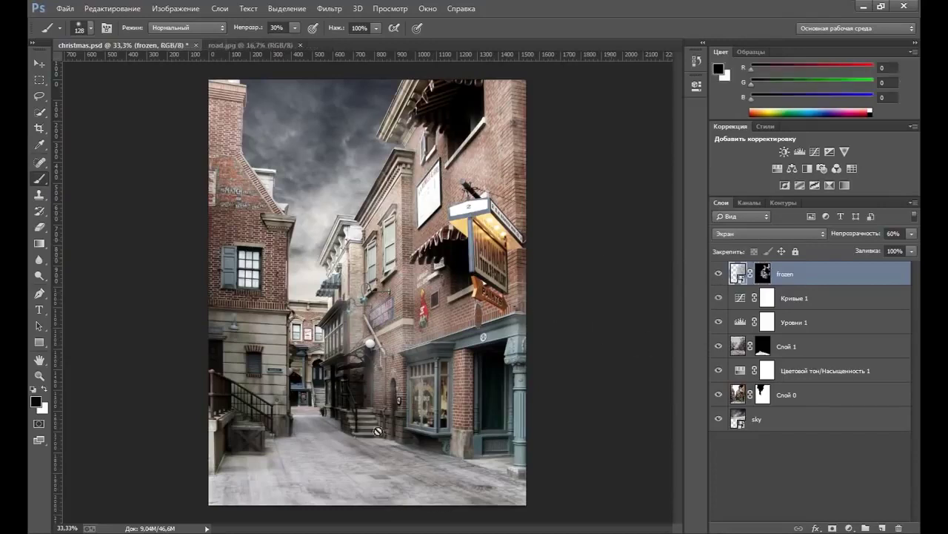
pyautogui.hotkey('alt', 'Tab')
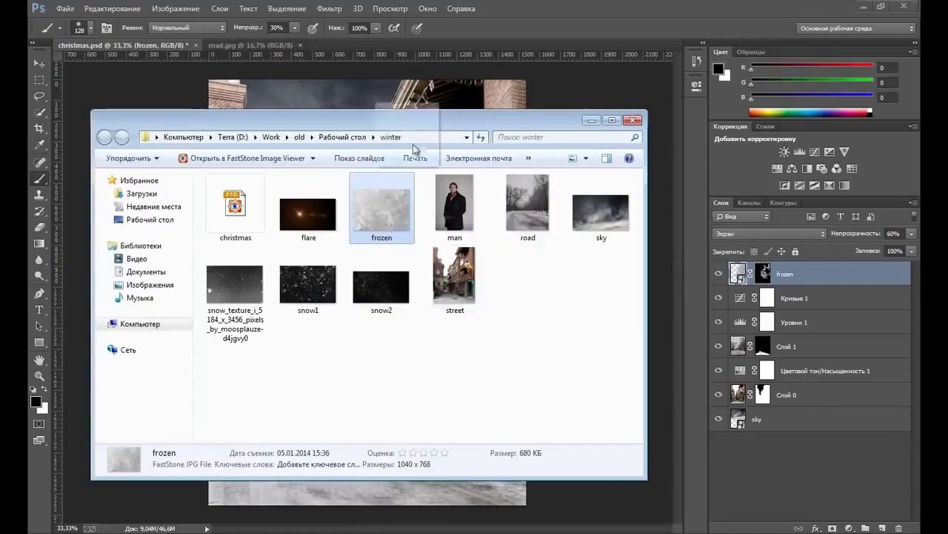
pyautogui.moveTo(419, 108)
pyautogui.mouseDown()
pyautogui.moveTo(395, 214)
pyautogui.moveTo(340, 214)
pyautogui.mouseUp()
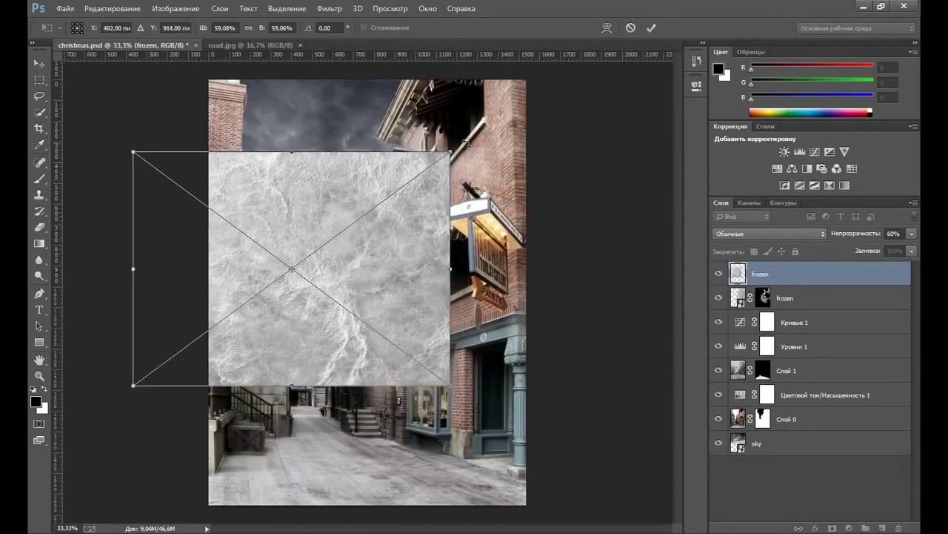
# Rotate, scale and position the second frozen texture over the left buildings and commit.
pyautogui.moveTo(356, 404)
pyautogui.mouseDown()
pyautogui.moveTo(430, 337)
pyautogui.moveTo(357, 358)
pyautogui.mouseUp()
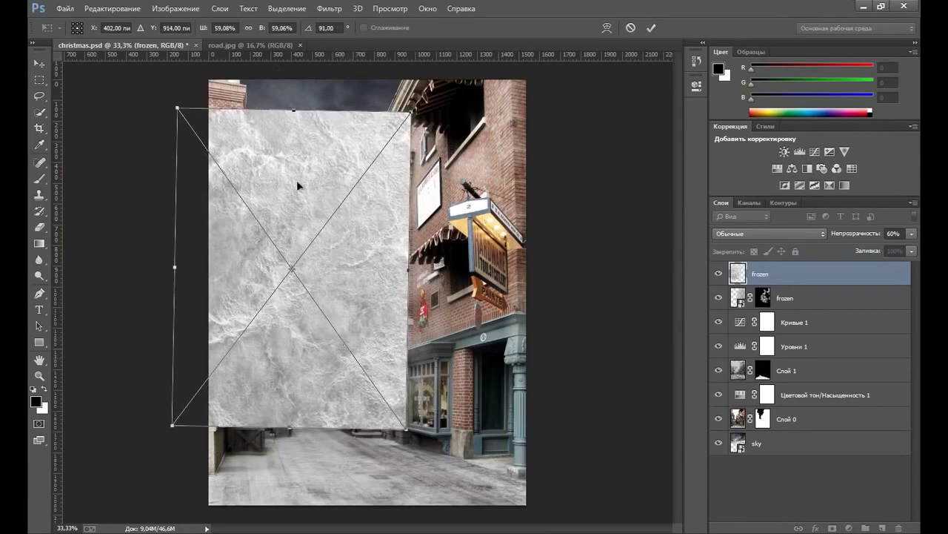
pyautogui.moveTo(296, 181); pyautogui.dragTo(251, 147)
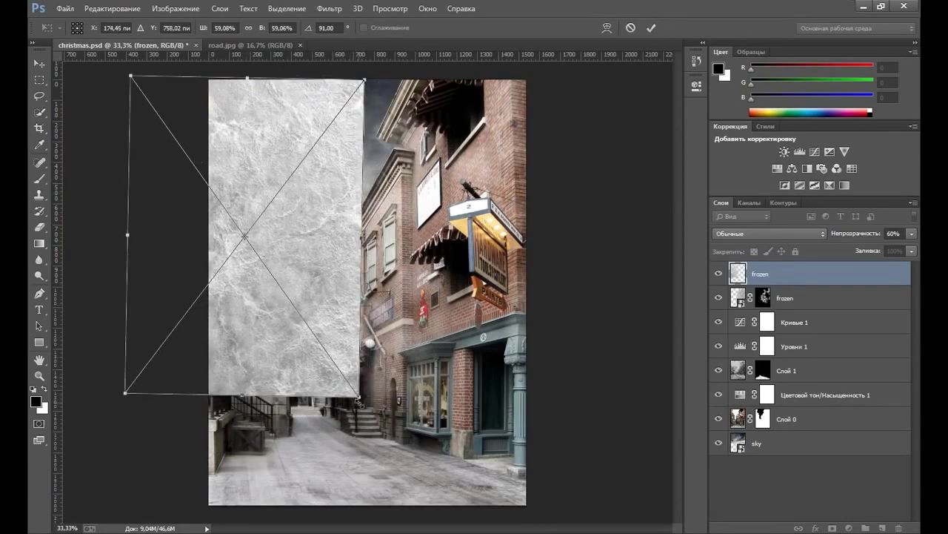
pyautogui.moveTo(359, 401); pyautogui.dragTo(402, 454)
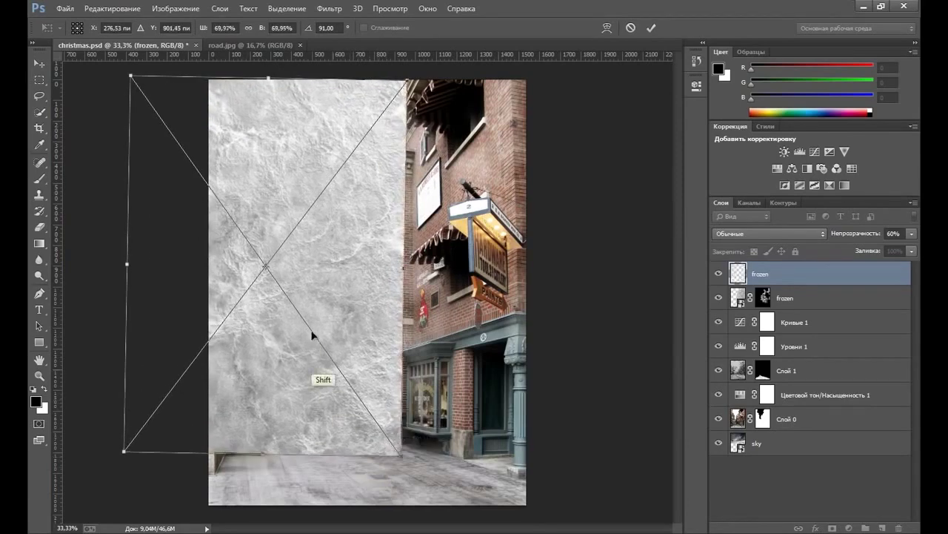
pyautogui.moveTo(312, 335); pyautogui.dragTo(304, 354)
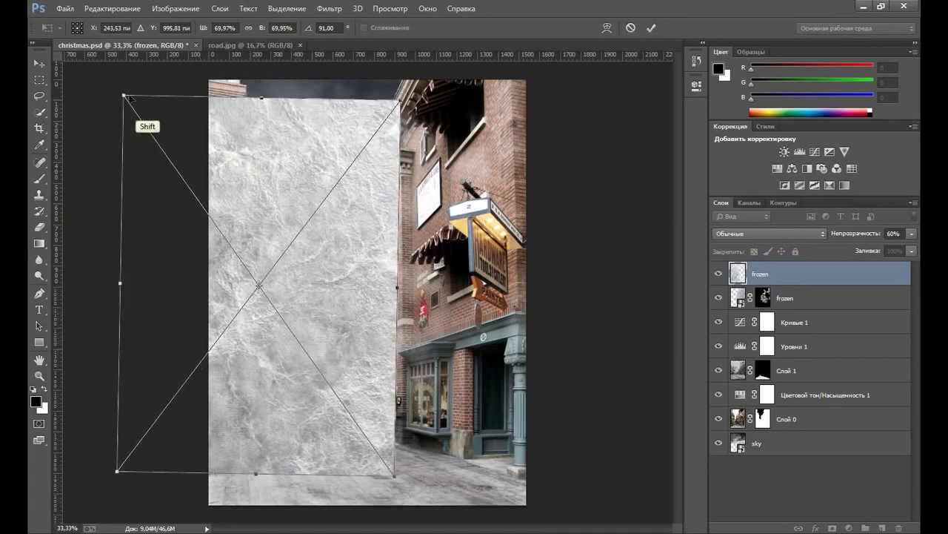
pyautogui.moveTo(125, 97); pyautogui.dragTo(102, 66)
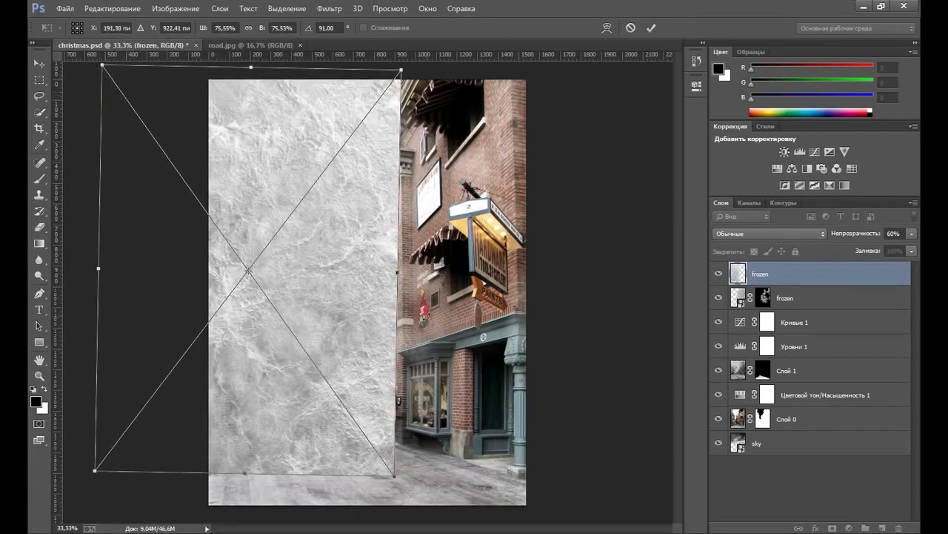
pyautogui.press('Return')
pyautogui.press('b')
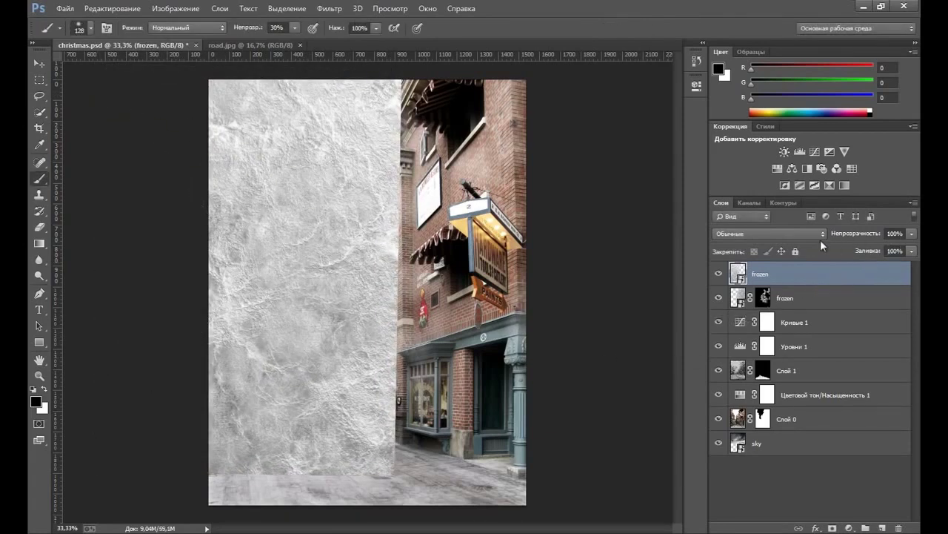
# Set the top frozen layer to Screen and fill its new layer mask with black.
pyautogui.click(817, 236)
pyautogui.click(743, 106)
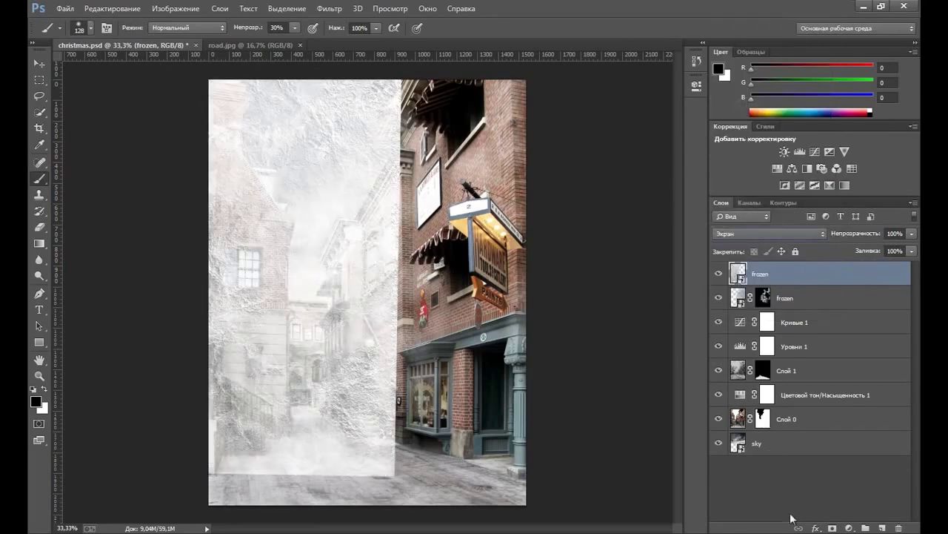
pyautogui.click(833, 528)
pyautogui.press('x')
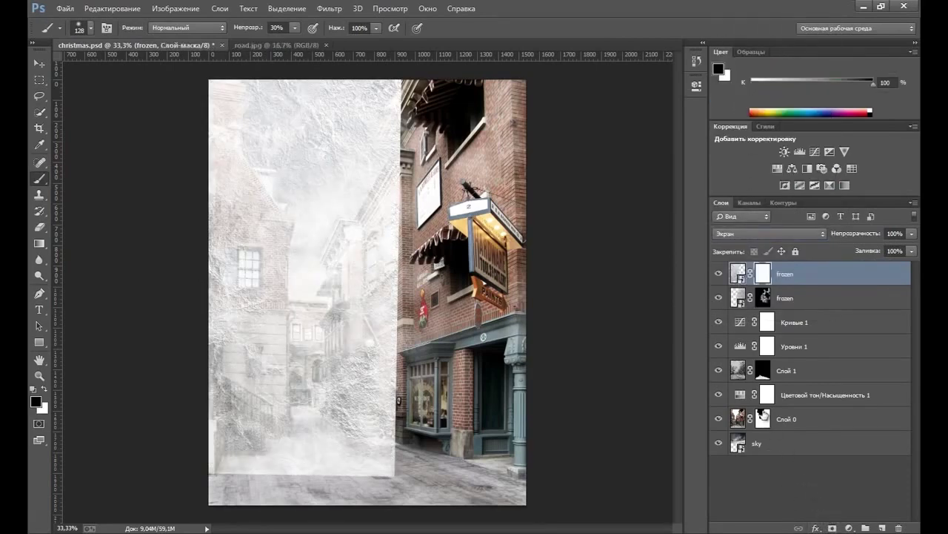
pyautogui.hotkey('alt', 'BackSpace')
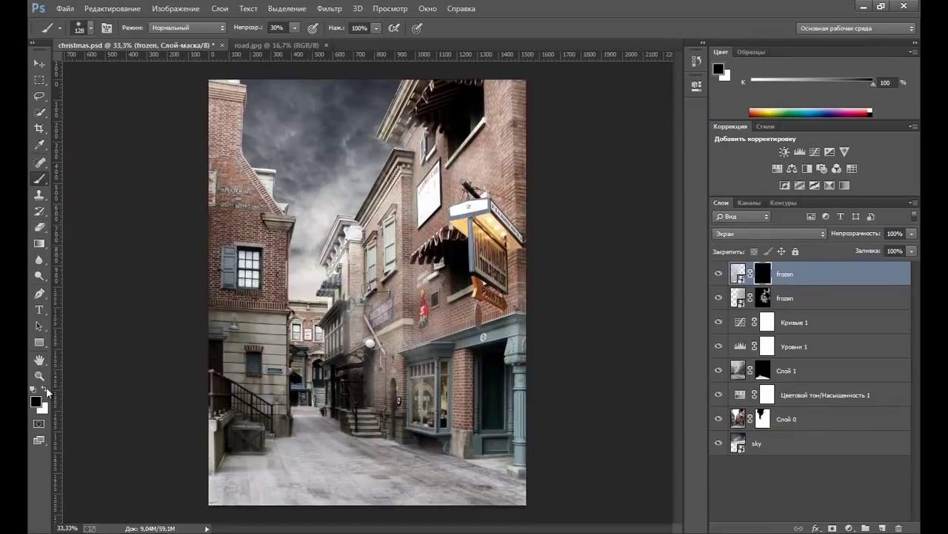
# Paint frost back onto the upper-left building with a 419 px white brush on the mask.
pyautogui.press('x')
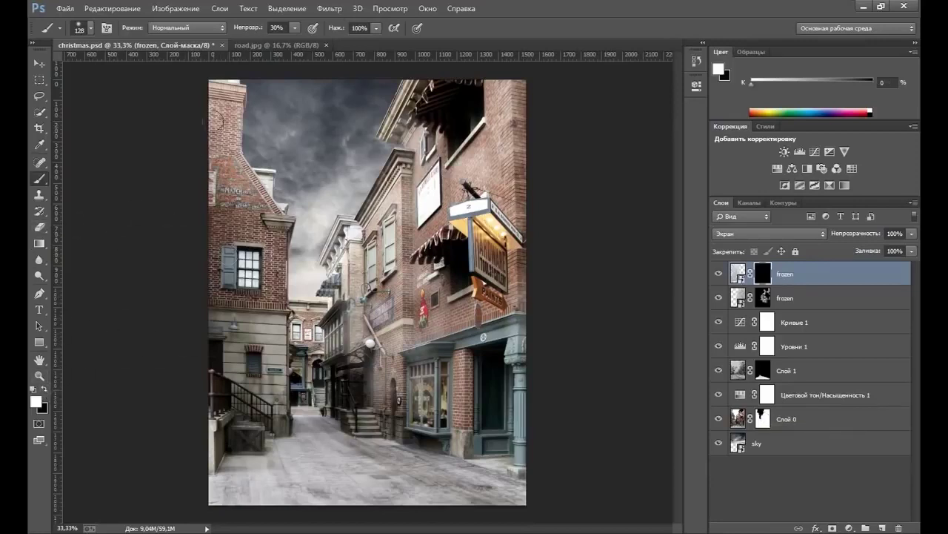
pyautogui.moveTo(221, 111); pyautogui.dragTo(236, 199)
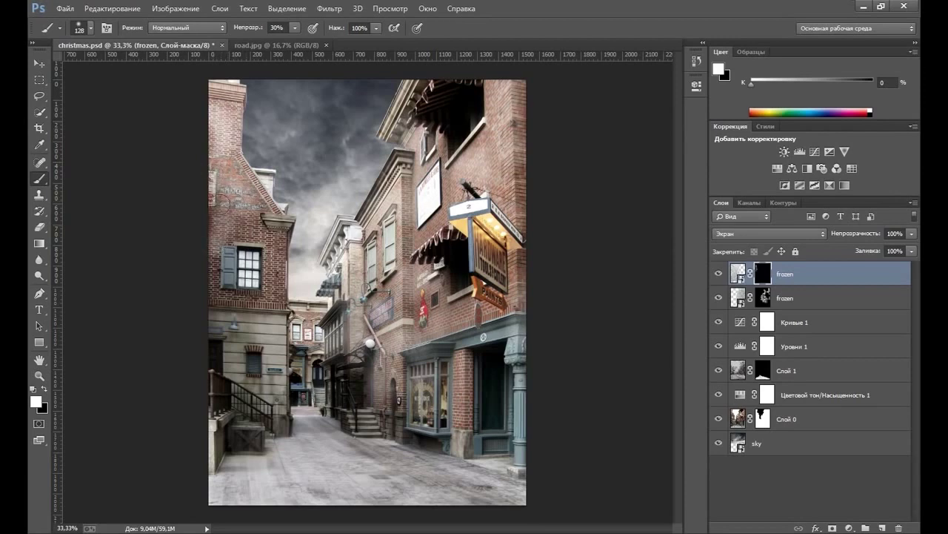
pyautogui.rightClick(259, 243)
pyautogui.click(389, 275)
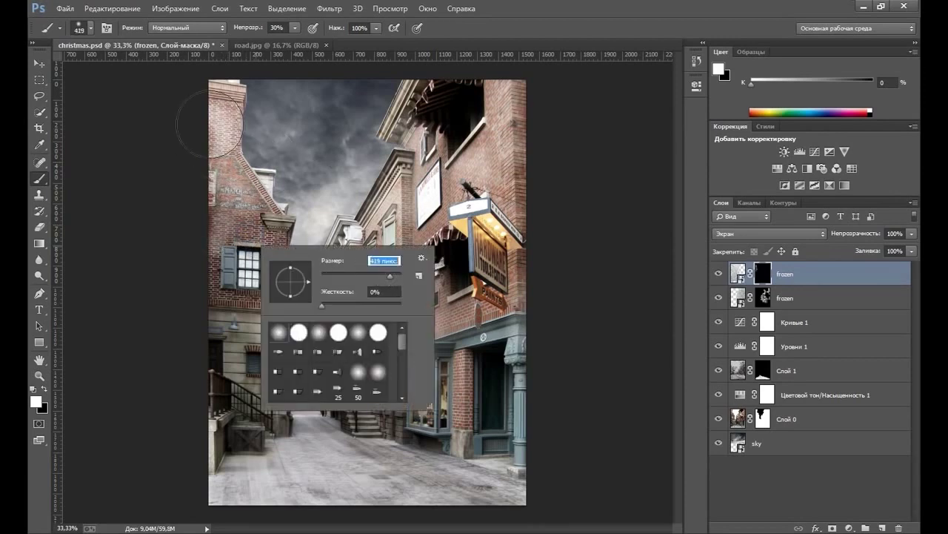
pyautogui.moveTo(211, 118)
pyautogui.mouseDown()
pyautogui.moveTo(252, 302)
pyautogui.moveTo(194, 104)
pyautogui.mouseUp()
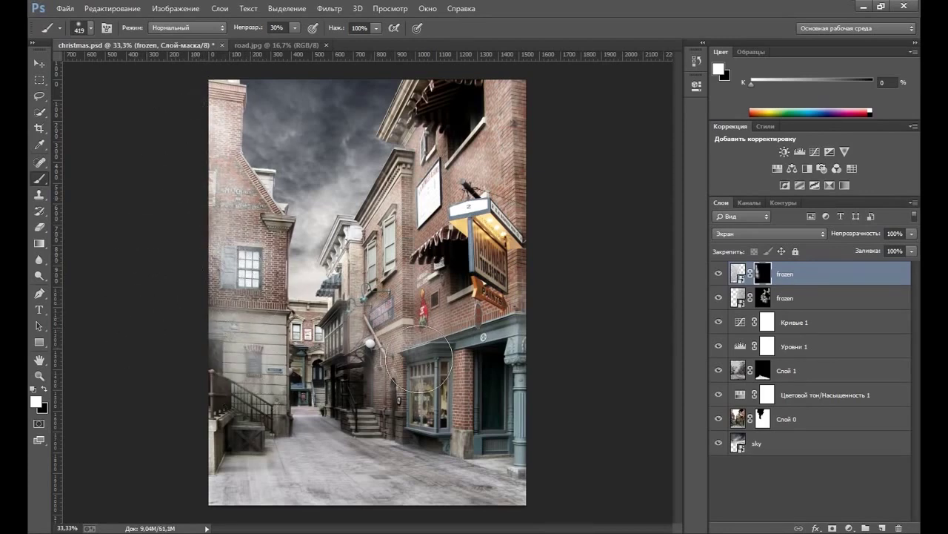
# Reveal frost on the left building's stone block and gable roof with a 71 px brush.
pyautogui.rightClick(437, 364)
pyautogui.click(531, 400)
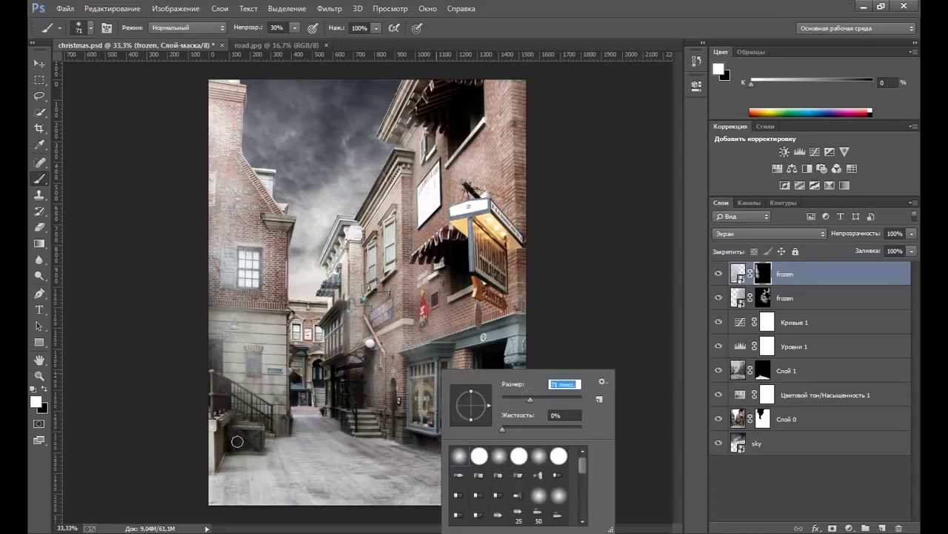
pyautogui.press('Return')
pyautogui.moveTo(242, 435); pyautogui.dragTo(239, 412)
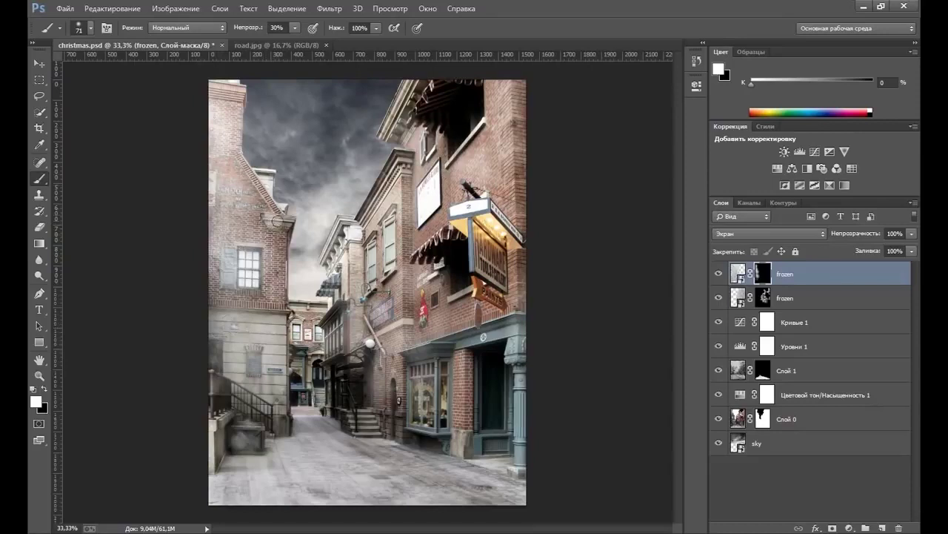
pyautogui.moveTo(284, 221); pyautogui.dragTo(239, 165)
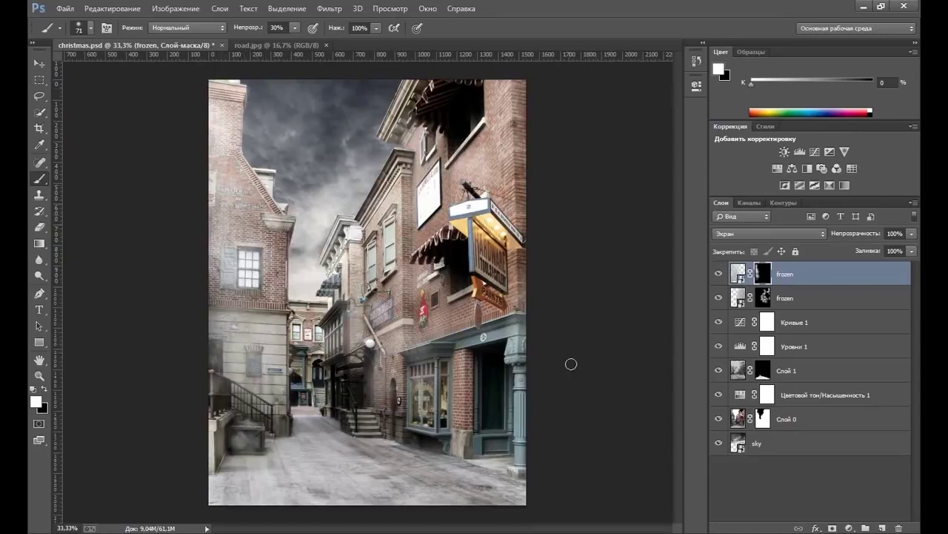
# Compare the frozen layer on and off, then set its opacity to 70%.
pyautogui.click(717, 274)
pyautogui.click(716, 274)
pyautogui.click(911, 234)
pyautogui.moveTo(897, 247); pyautogui.dragTo(884, 244)
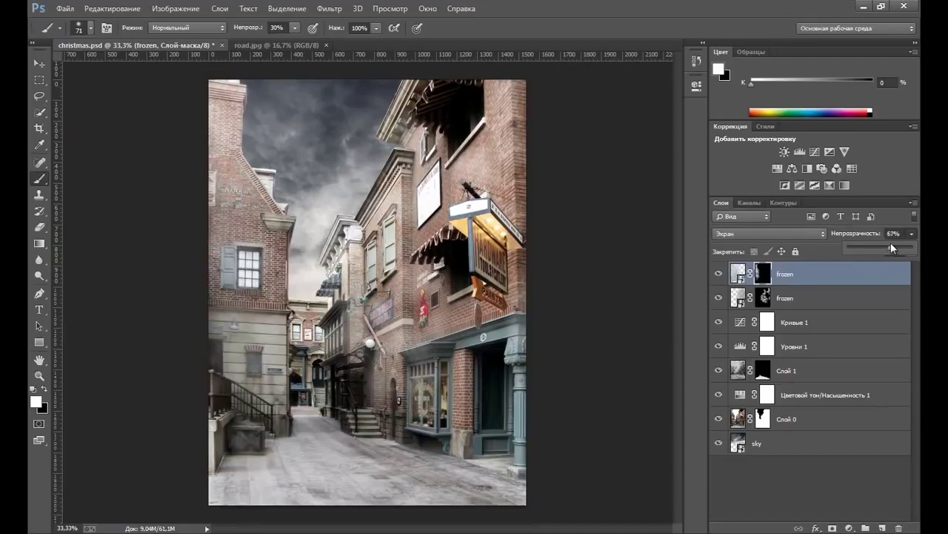
pyautogui.moveTo(893, 247); pyautogui.dragTo(892, 247)
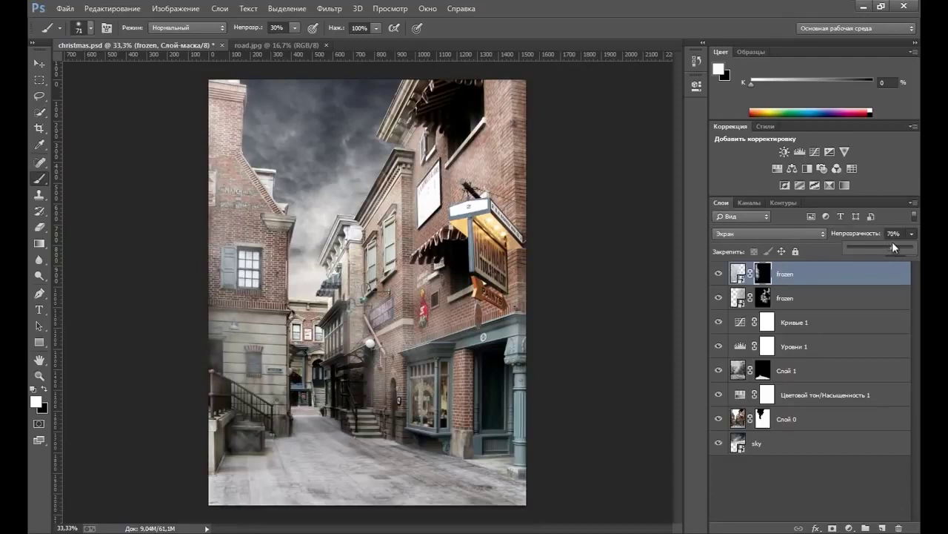
# Mask frost away around the left building's window in black, then add an empty new layer.
pyautogui.click(719, 274)
pyautogui.click(718, 276)
pyautogui.click(43, 390)
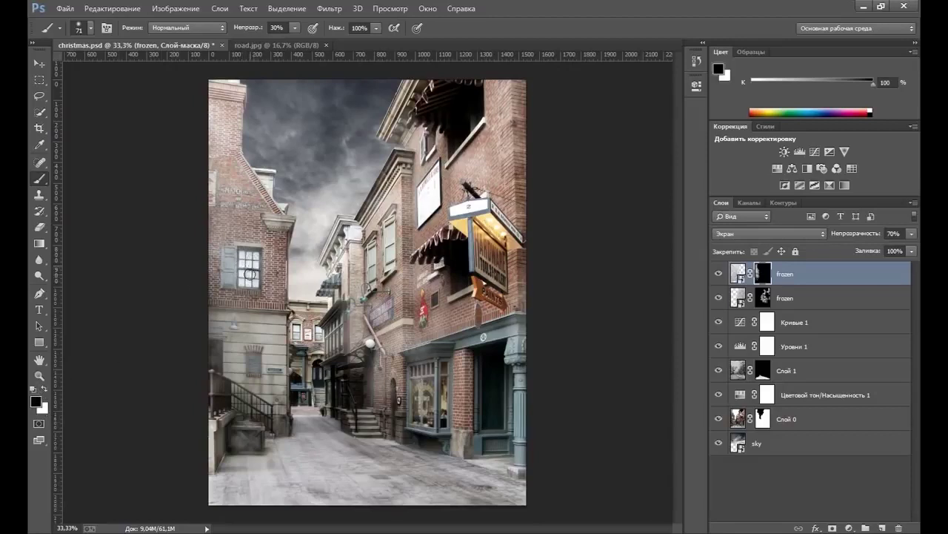
pyautogui.moveTo(251, 274); pyautogui.dragTo(251, 270)
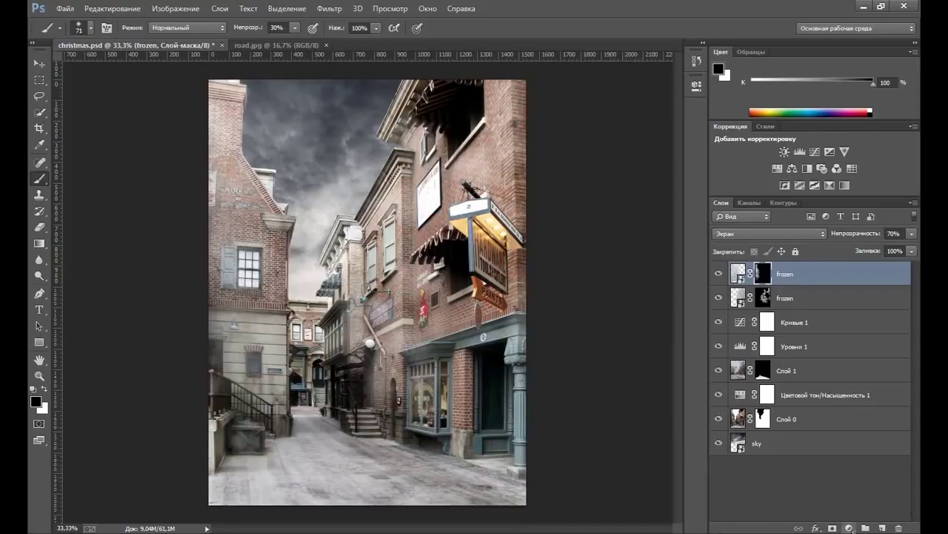
pyautogui.click(883, 527)
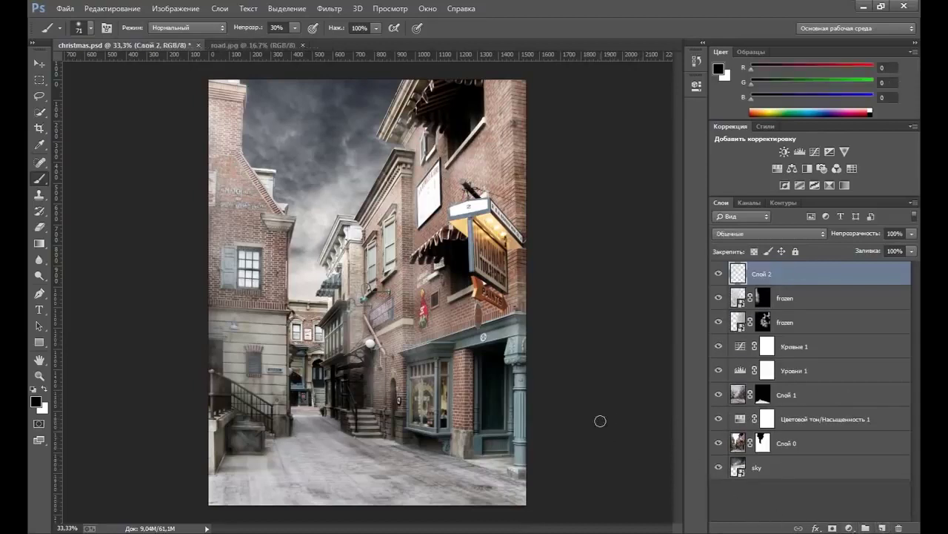
# Paint soft white fog over the alley with a brush enlarged past 1100 px, undoing the last stroke.
pyautogui.rightClick(330, 323)
pyautogui.moveTo(439, 349); pyautogui.dragTo(448, 354)
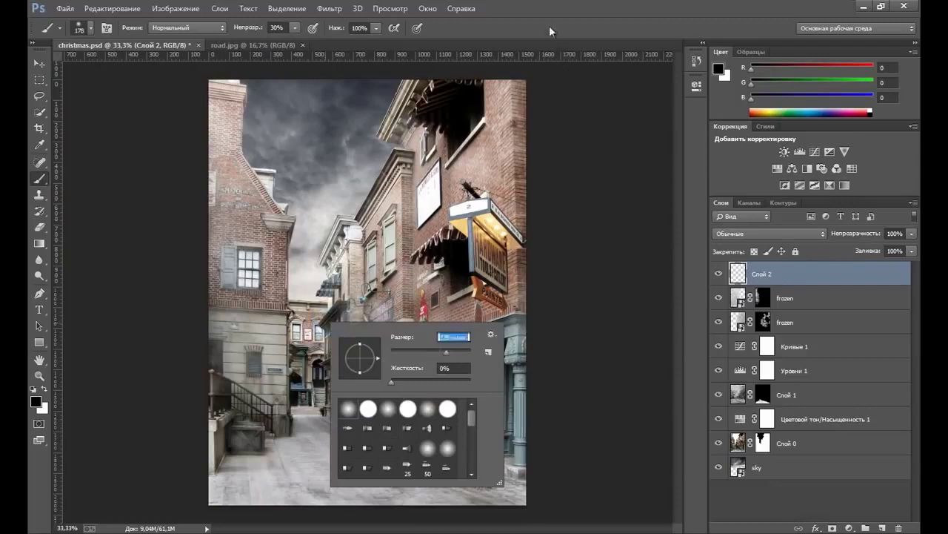
pyautogui.press('Return')
pyautogui.click(45, 391)
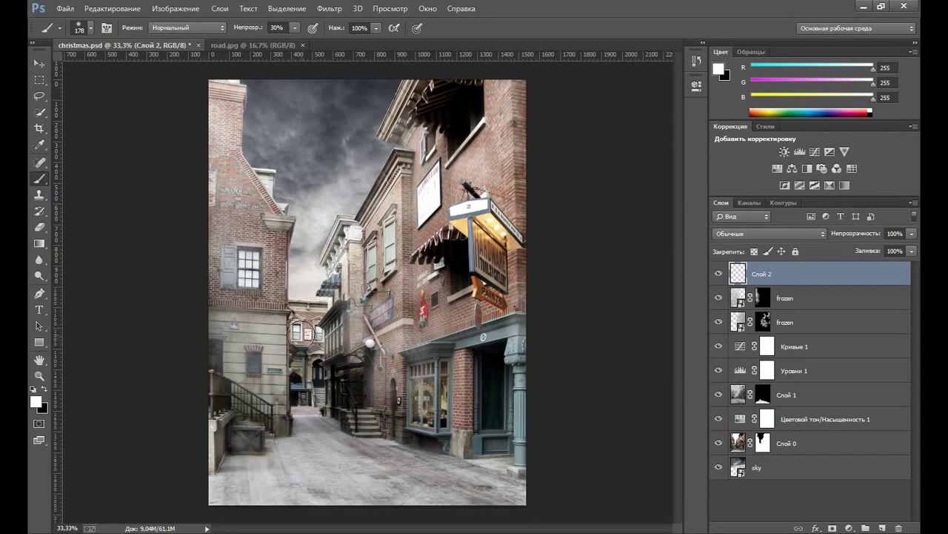
pyautogui.press(']')
pyautogui.press(']')
pyautogui.press(']')
pyautogui.press(']')
pyautogui.press(']')
pyautogui.press(']')
pyautogui.press(']')
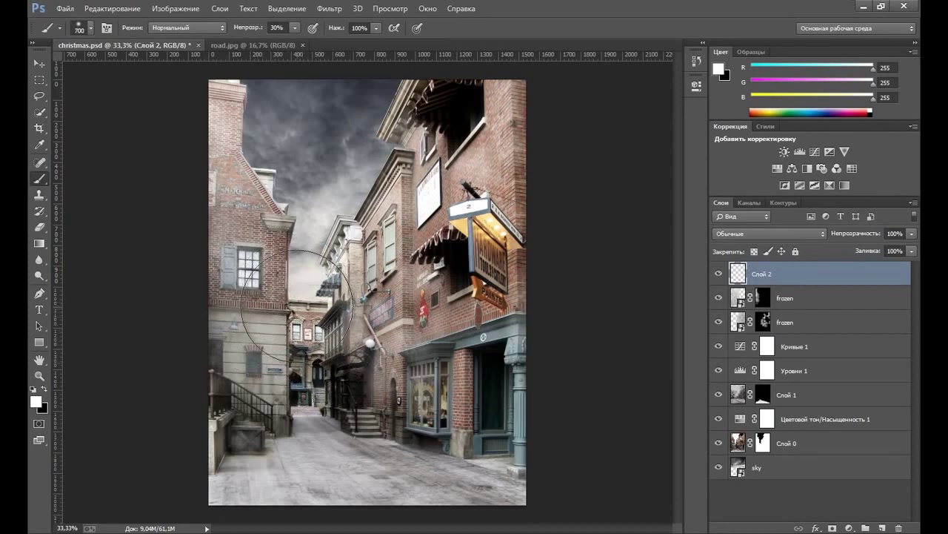
pyautogui.press(']')
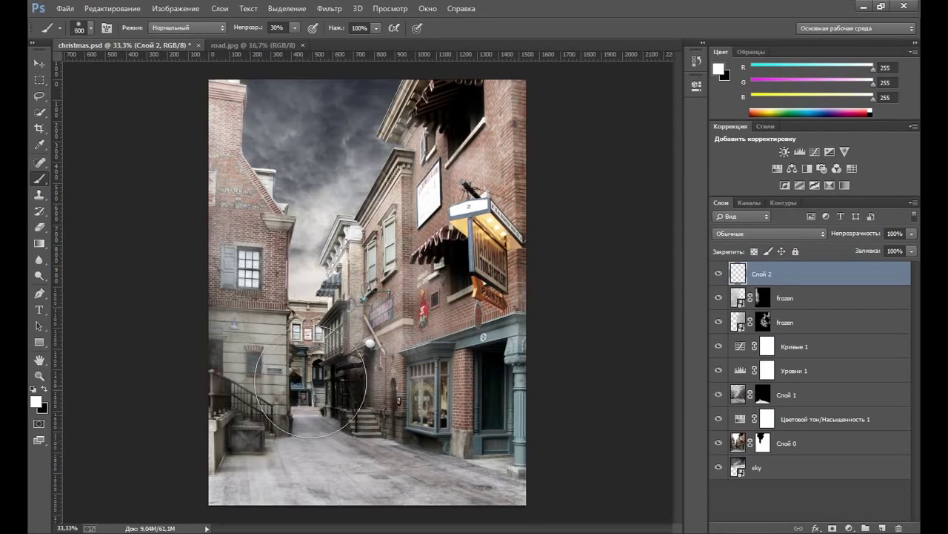
pyautogui.press(']')
pyautogui.press(']')
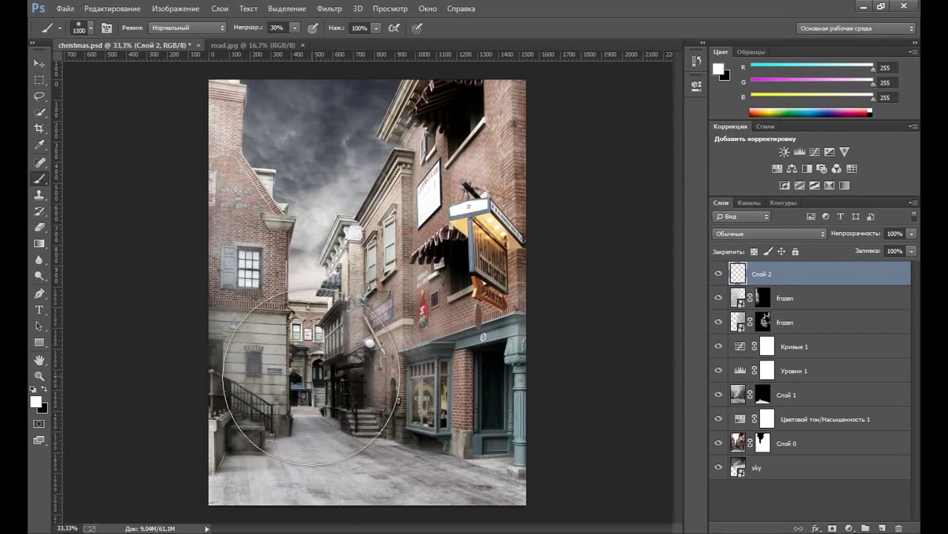
pyautogui.press(']')
pyautogui.moveTo(311, 372); pyautogui.dragTo(315, 355)
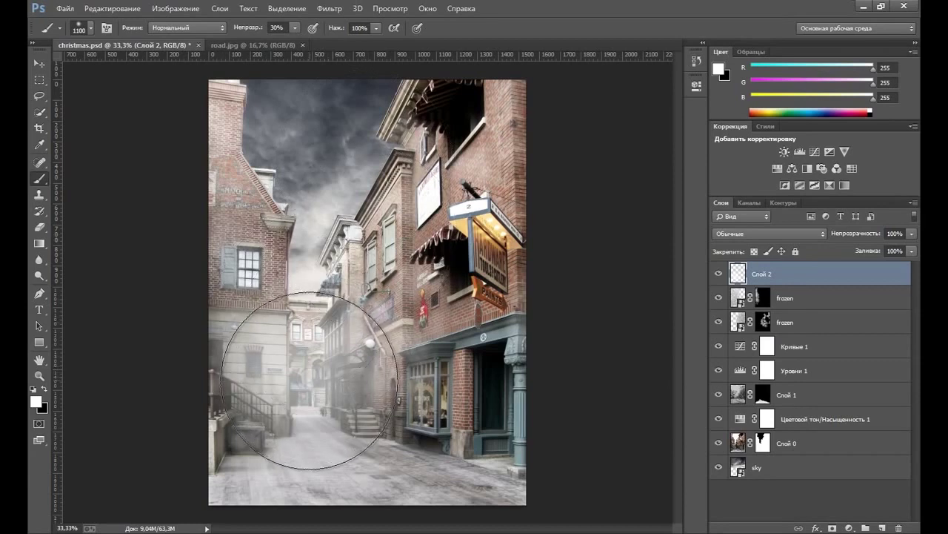
pyautogui.moveTo(309, 377); pyautogui.dragTo(313, 380)
pyautogui.hotkey('ctrl', 'z')
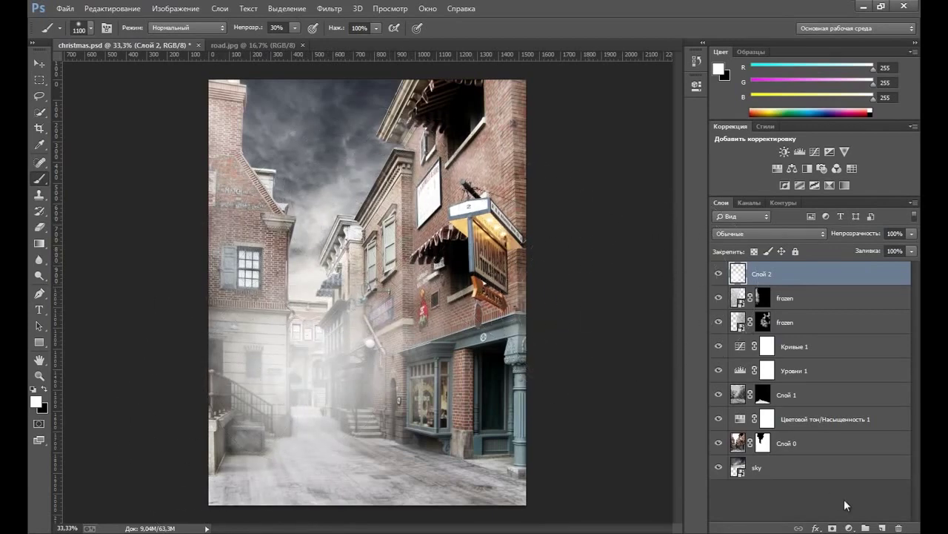
# Mask the fog layer and paint out fog from the stairs, left building and alley with a 372 px black brush.
pyautogui.click(832, 528)
pyautogui.press('x')
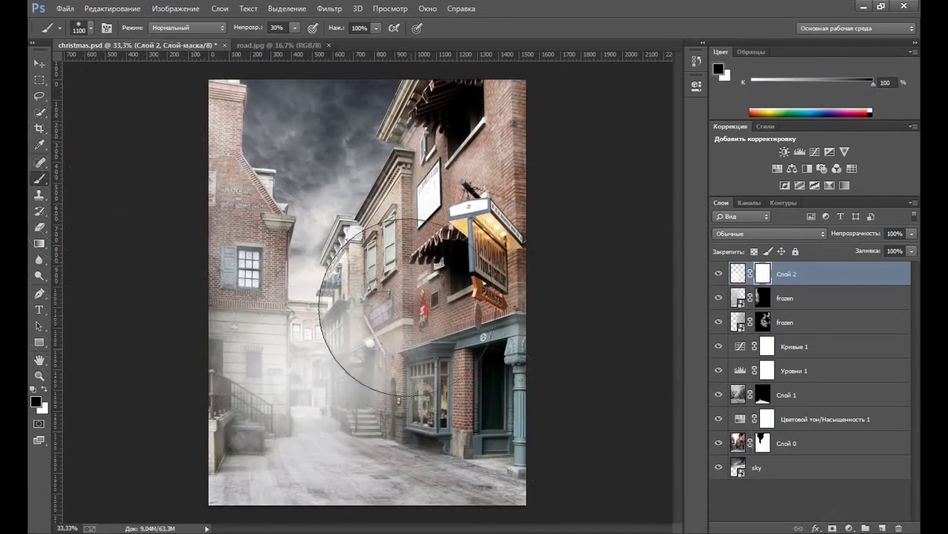
pyautogui.rightClick(412, 274)
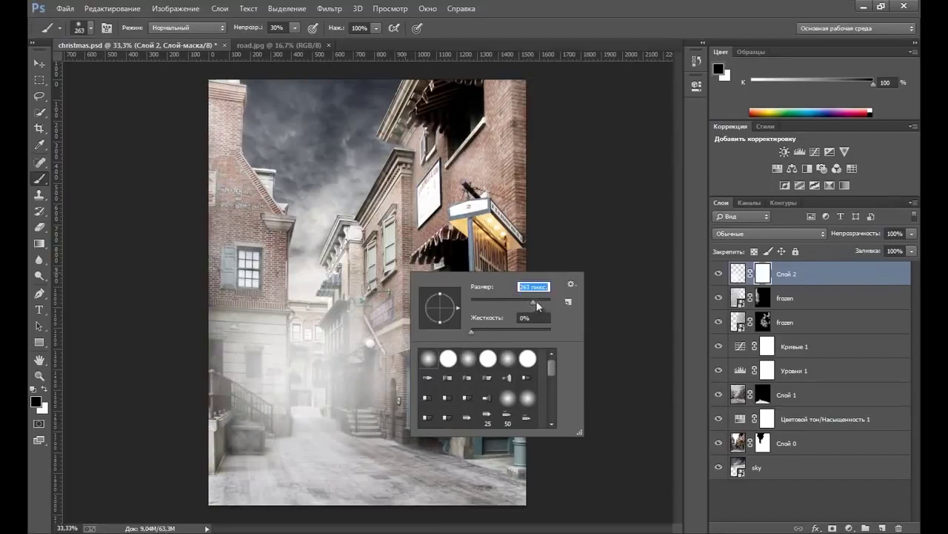
pyautogui.moveTo(533, 303); pyautogui.dragTo(538, 303)
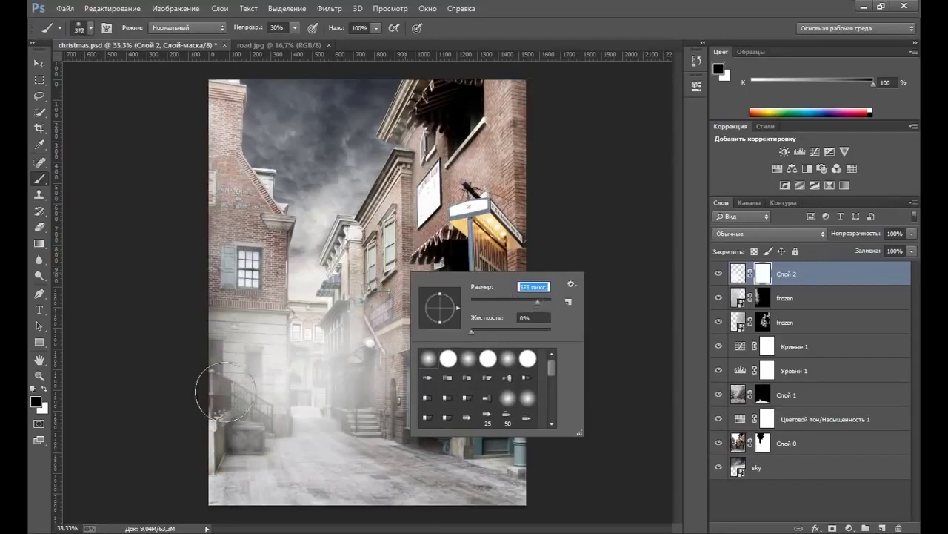
pyautogui.click(263, 326)
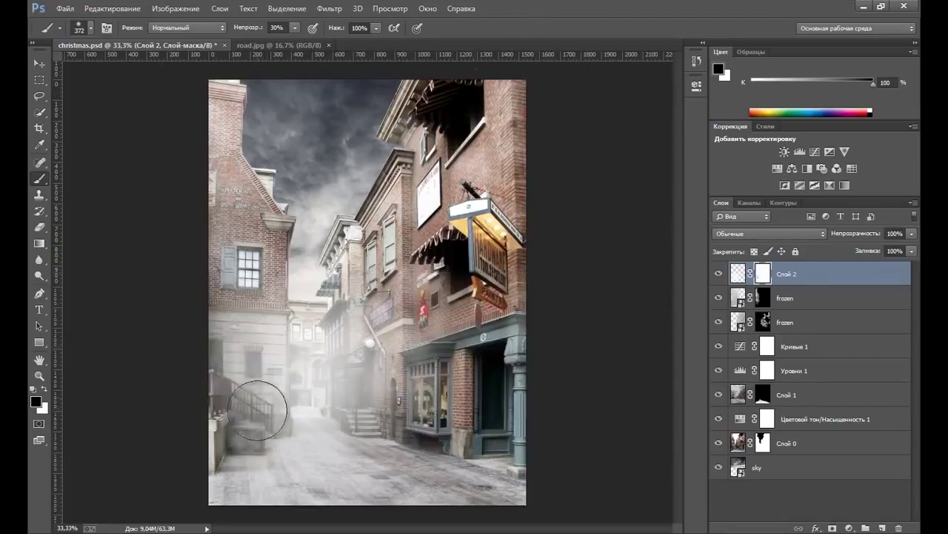
pyautogui.moveTo(257, 410)
pyautogui.mouseDown()
pyautogui.moveTo(269, 317)
pyautogui.moveTo(256, 355)
pyautogui.mouseUp()
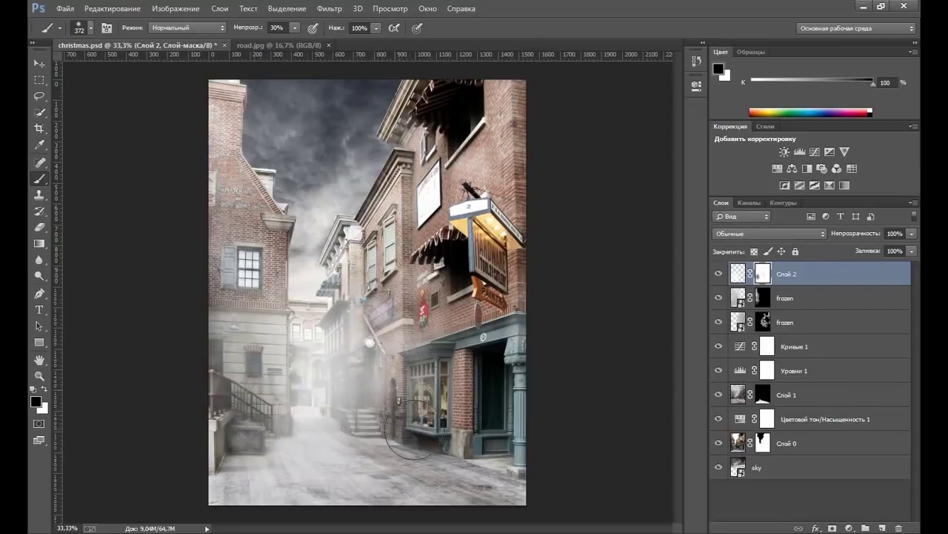
pyautogui.moveTo(414, 428); pyautogui.dragTo(212, 356)
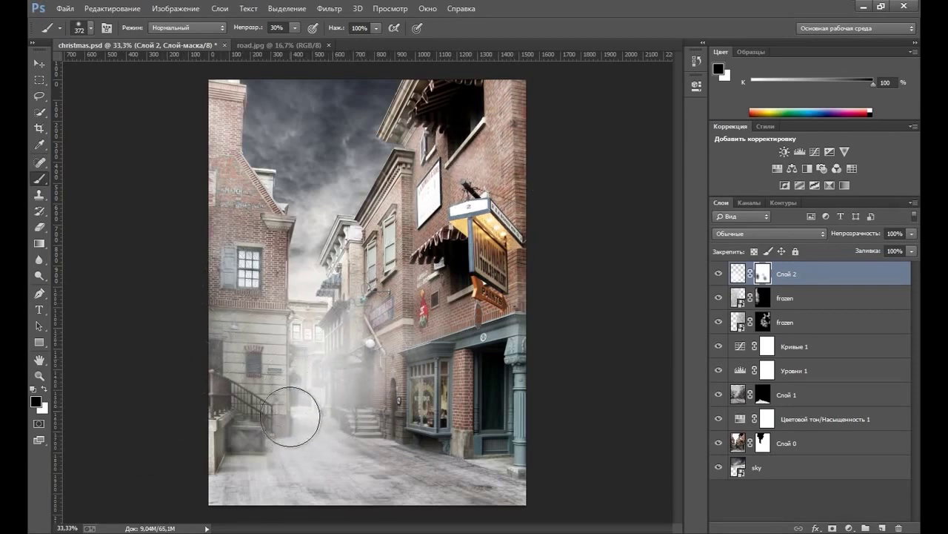
pyautogui.moveTo(290, 416); pyautogui.dragTo(338, 305)
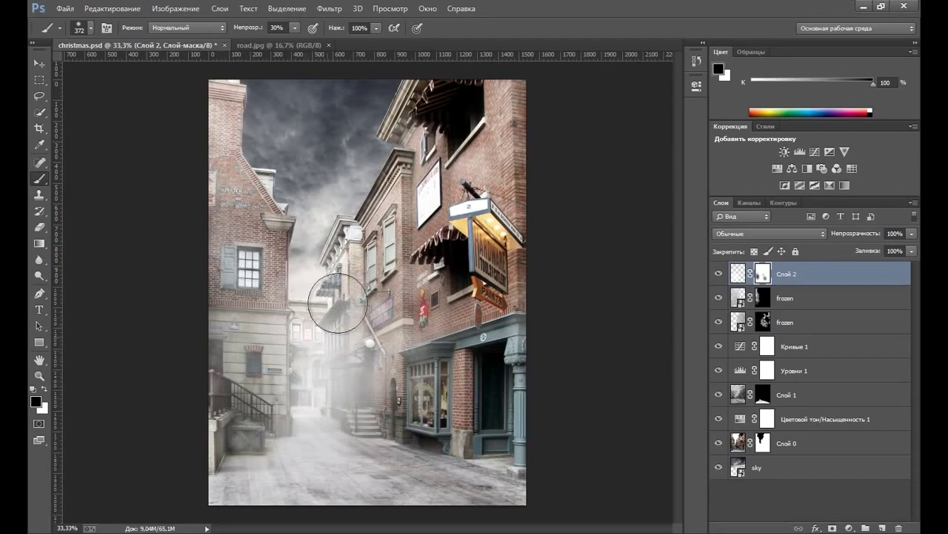
# Clear fog from the left stair railing and narrow alley building, then add a new layer with white as colour.
pyautogui.click(718, 274)
pyautogui.click(718, 274)
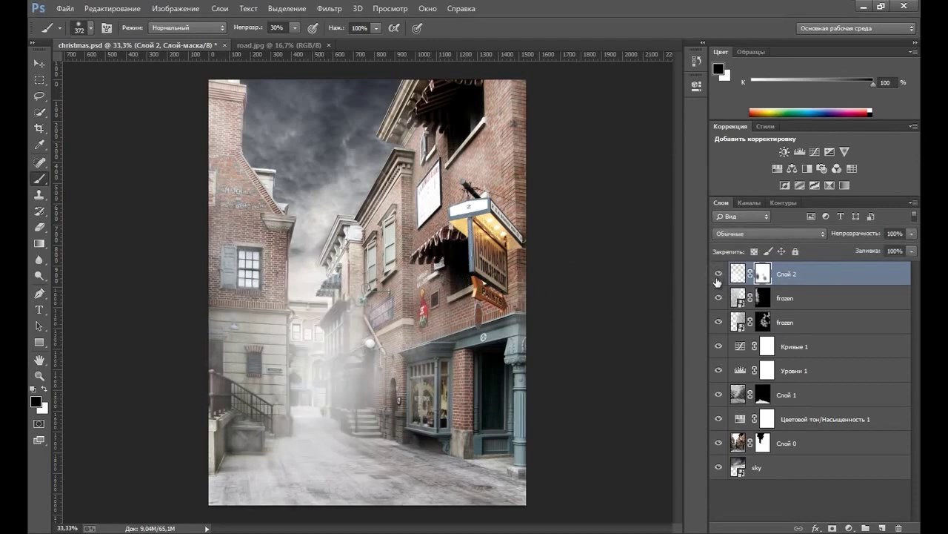
pyautogui.moveTo(214, 397); pyautogui.dragTo(195, 339)
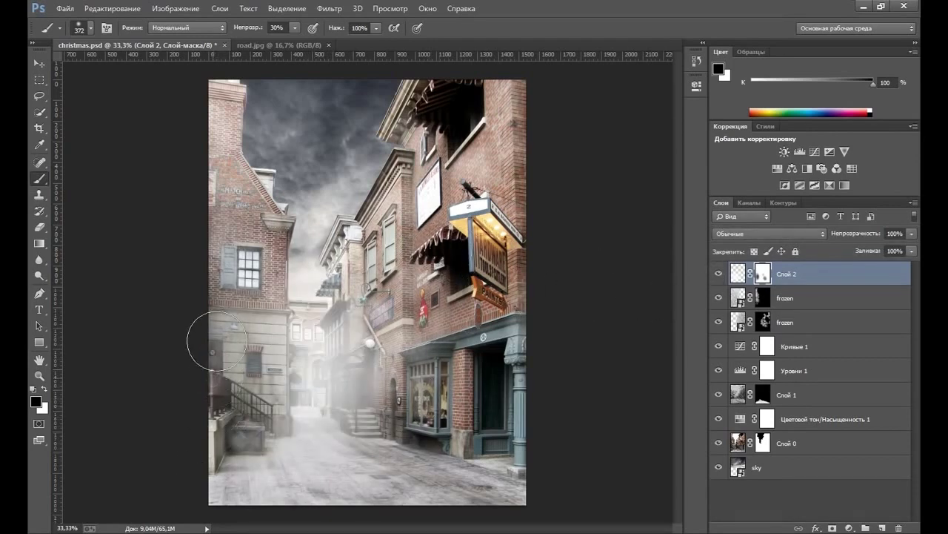
pyautogui.moveTo(365, 258); pyautogui.dragTo(370, 256)
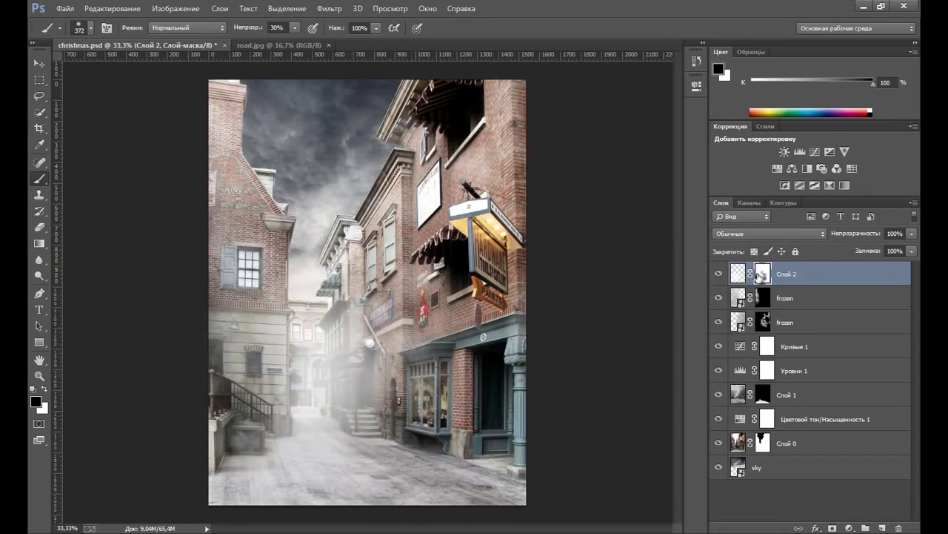
pyautogui.click(718, 275)
pyautogui.click(719, 274)
pyautogui.click(882, 527)
pyautogui.press('x')
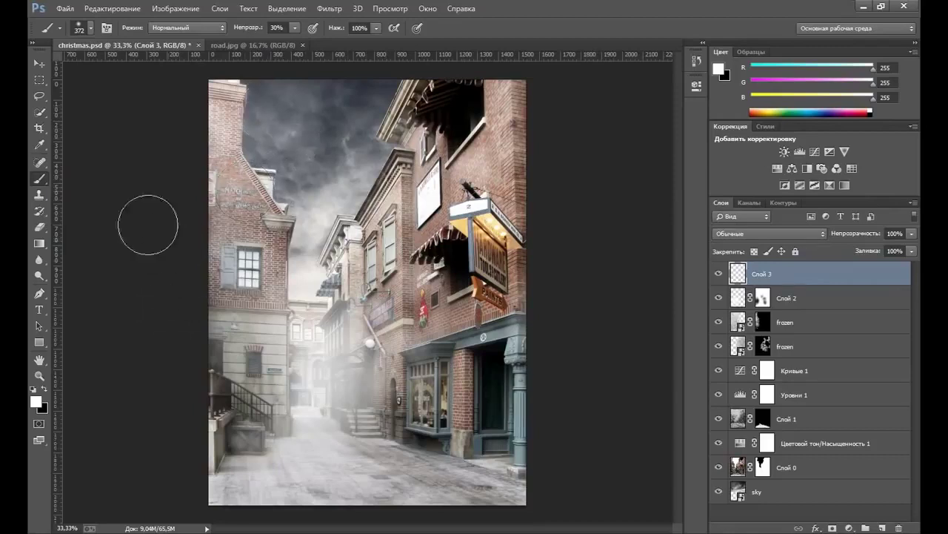
# Set the brush to 20 px size, 60% hardness and 100% opacity.
pyautogui.click(89, 28)
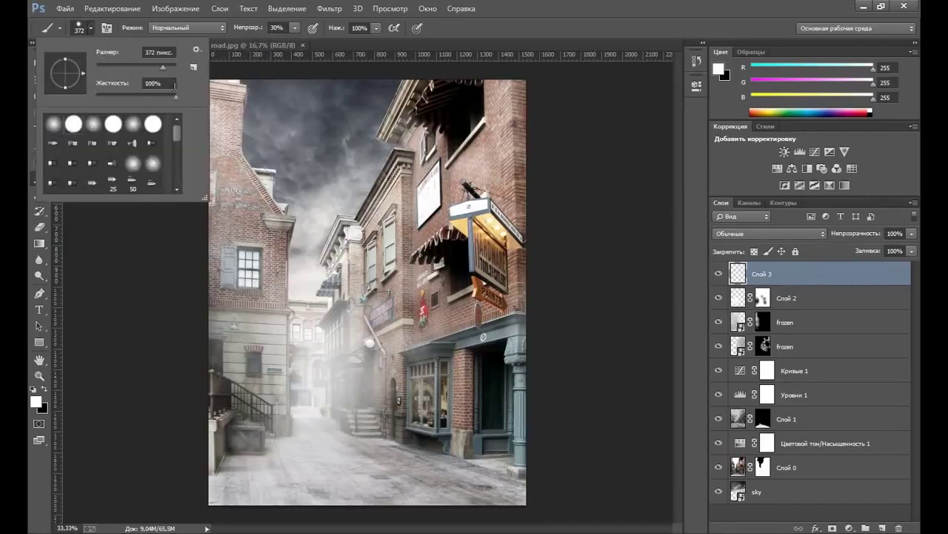
pyautogui.moveTo(173, 96); pyautogui.dragTo(172, 97)
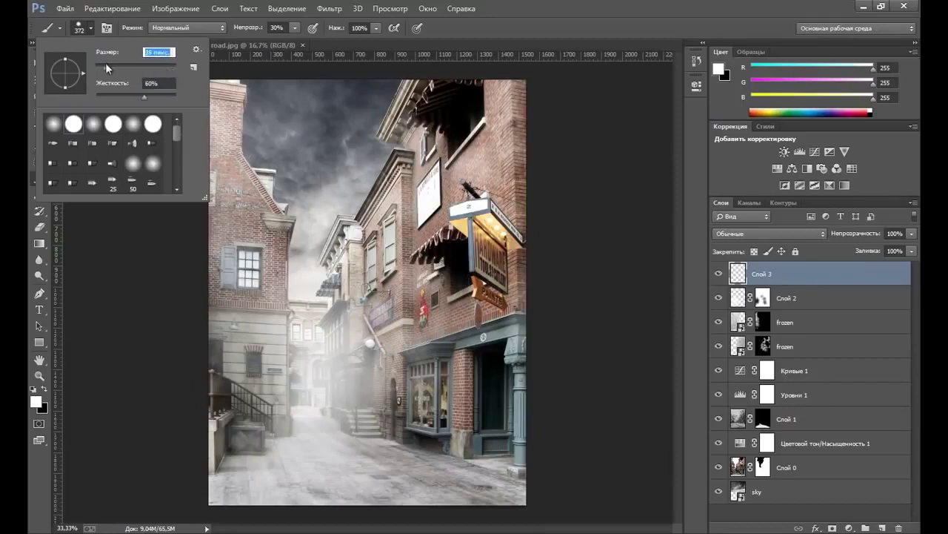
pyautogui.moveTo(104, 63); pyautogui.dragTo(105, 65)
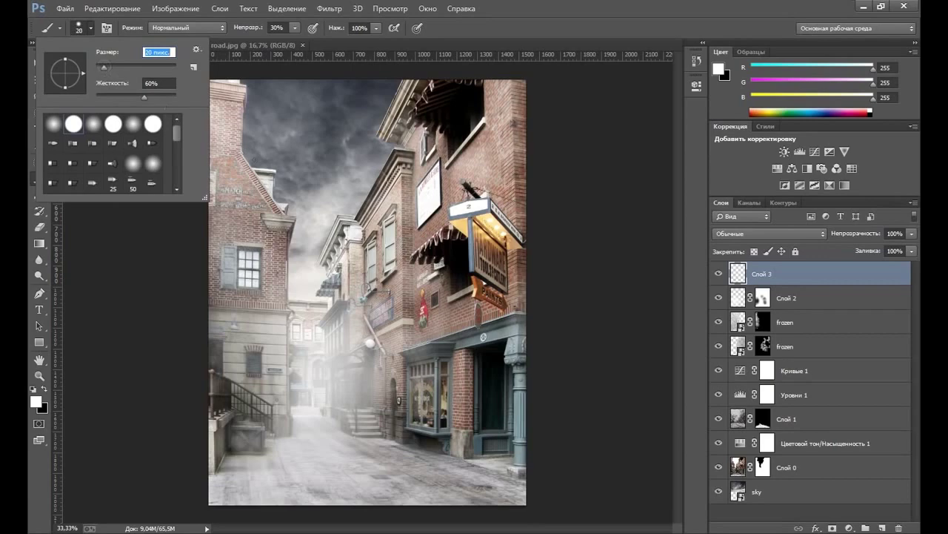
pyautogui.click(293, 28)
pyautogui.moveTo(291, 44); pyautogui.dragTo(388, 59)
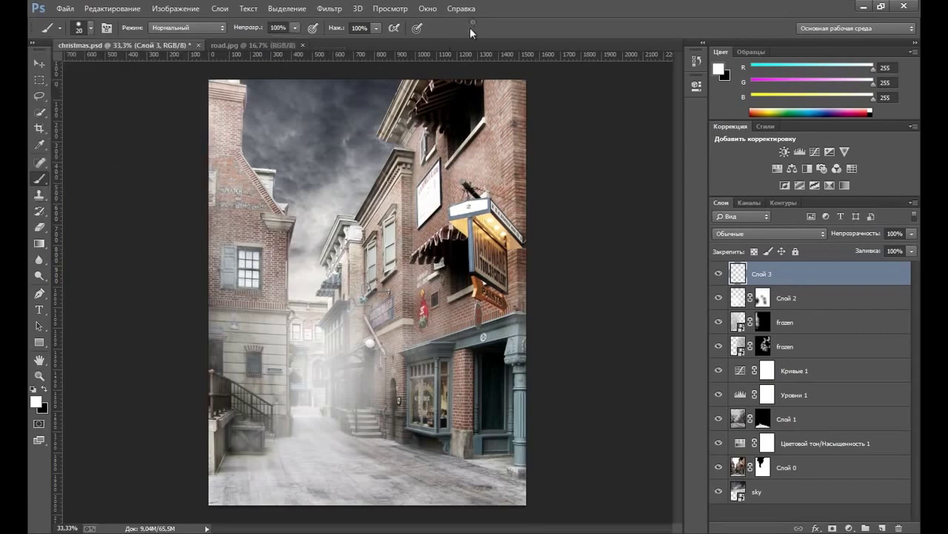
pyautogui.click(40, 373)
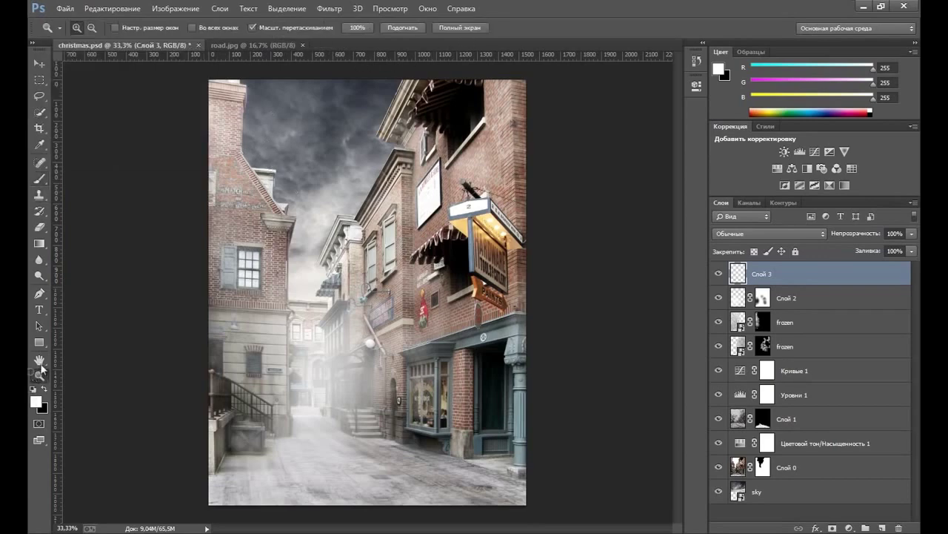
# Zoom in on the rooftops and paint snow along the small roof ledge.
pyautogui.click(232, 141)
pyautogui.click(245, 152)
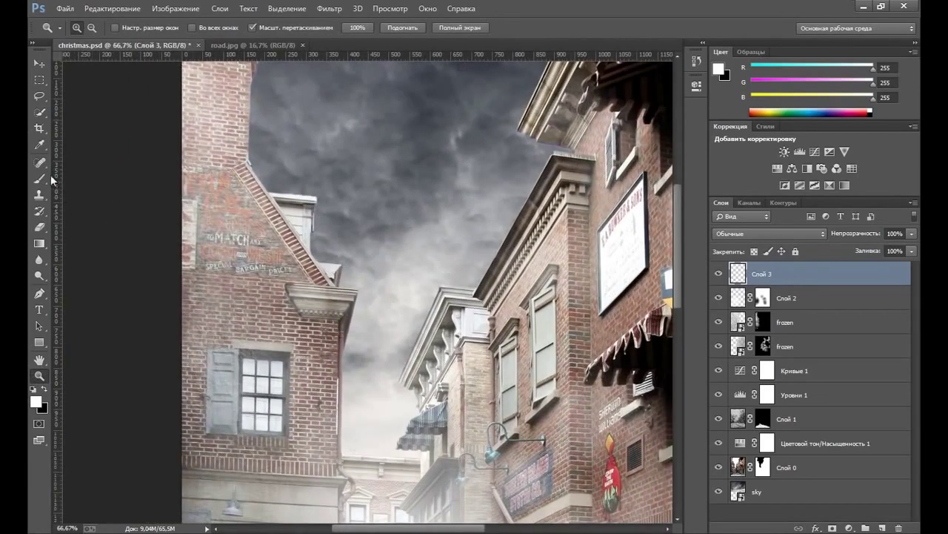
pyautogui.click(44, 178)
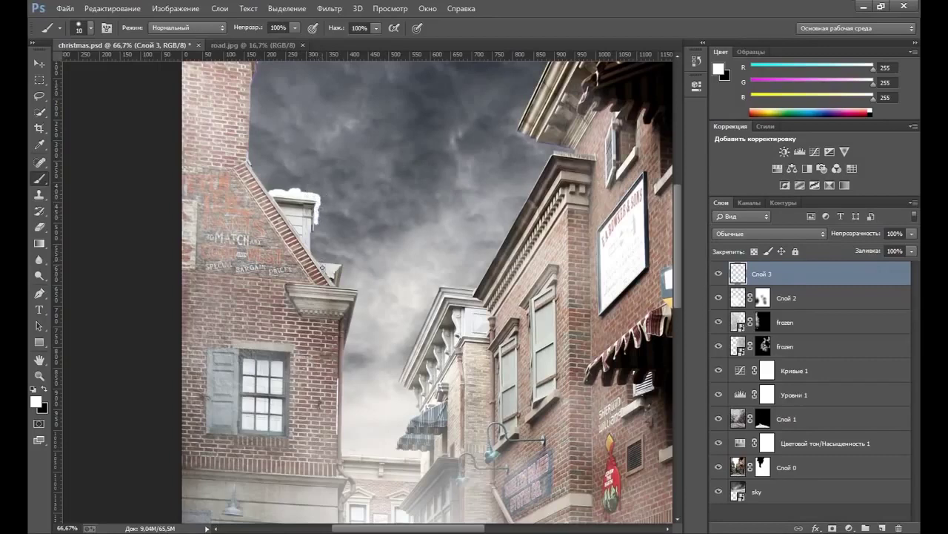
pyautogui.moveTo(323, 260)
pyautogui.mouseDown()
pyautogui.moveTo(341, 280)
pyautogui.moveTo(289, 284)
pyautogui.moveTo(360, 298)
pyautogui.mouseUp()
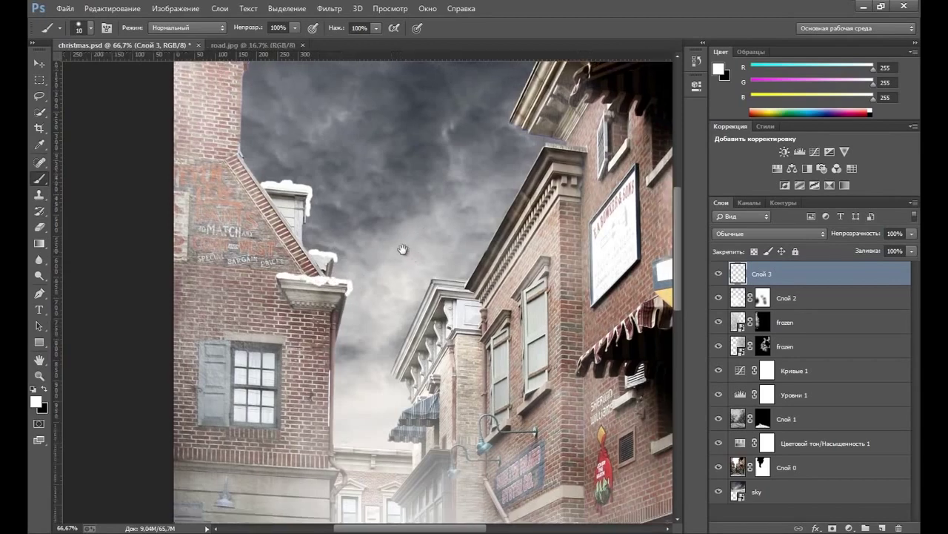
# Paint snow along the middle building's cornice and the right building's cornice.
pyautogui.moveTo(426, 265); pyautogui.dragTo(394, 237)
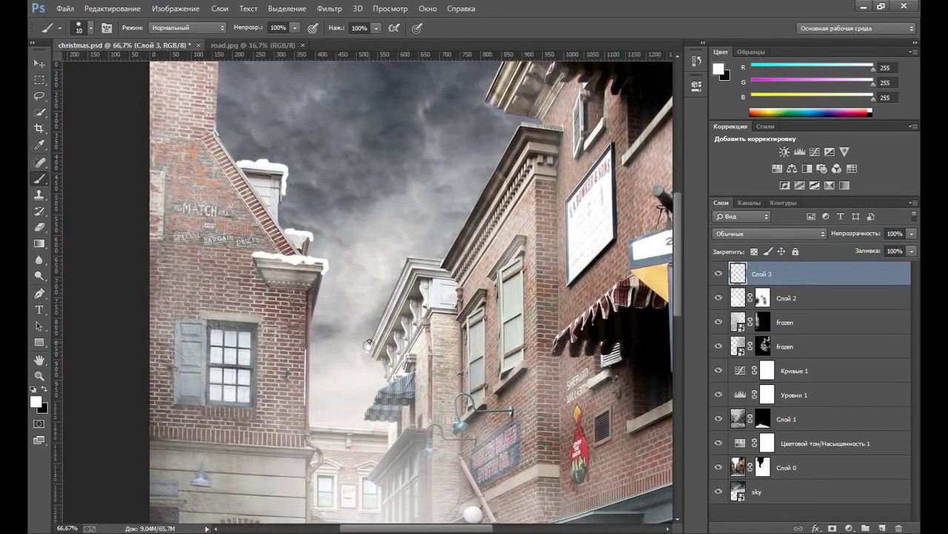
pyautogui.moveTo(375, 334); pyautogui.dragTo(398, 278)
pyautogui.moveTo(398, 279); pyautogui.dragTo(420, 257)
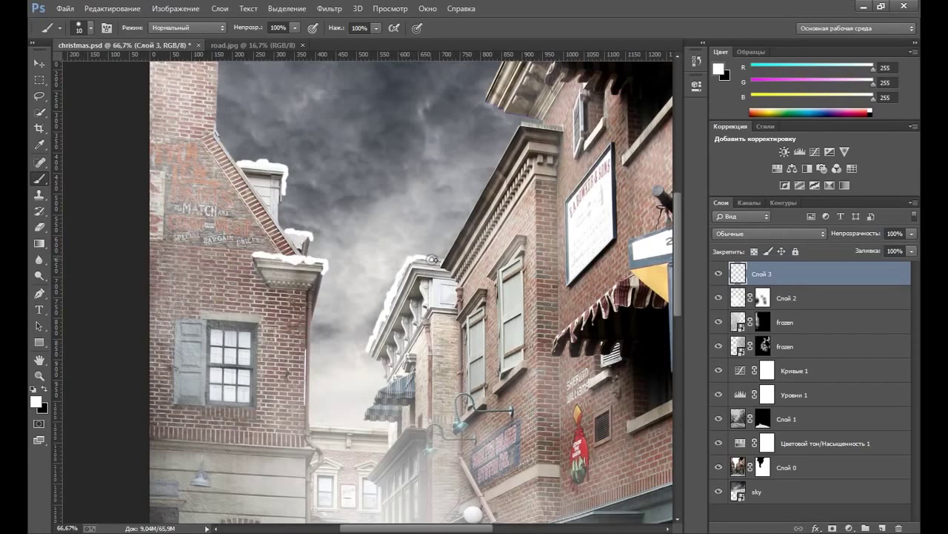
pyautogui.moveTo(419, 220); pyautogui.dragTo(390, 214)
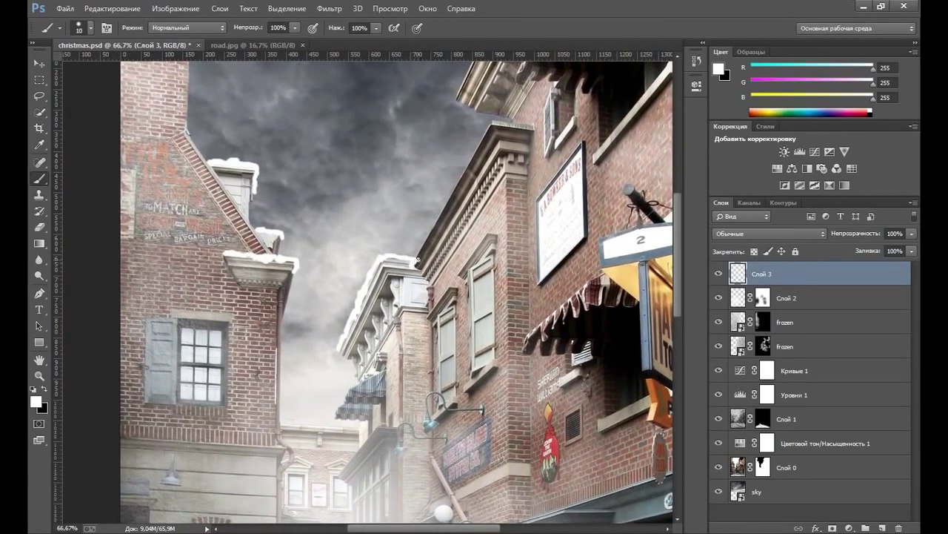
pyautogui.moveTo(418, 259); pyautogui.dragTo(465, 171)
pyautogui.moveTo(490, 128); pyautogui.dragTo(468, 165)
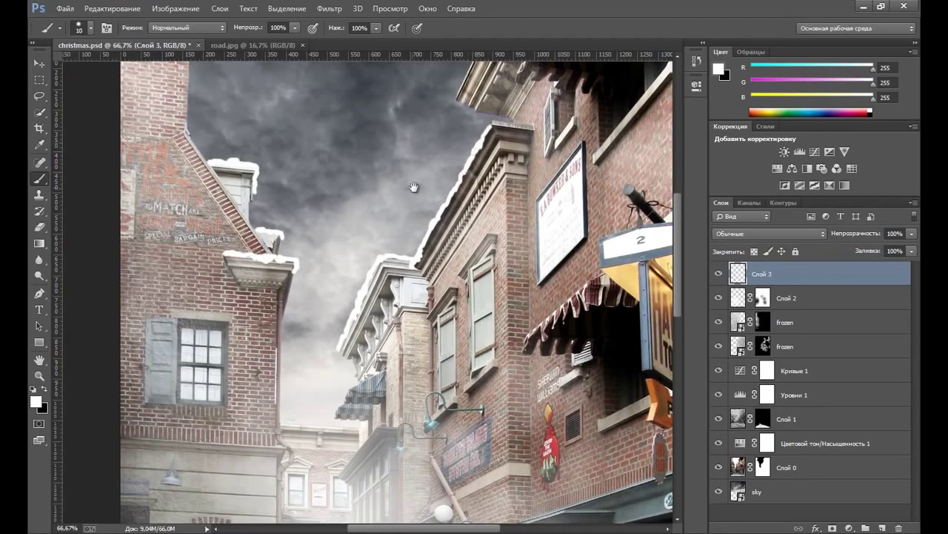
pyautogui.moveTo(415, 186); pyautogui.dragTo(394, 214)
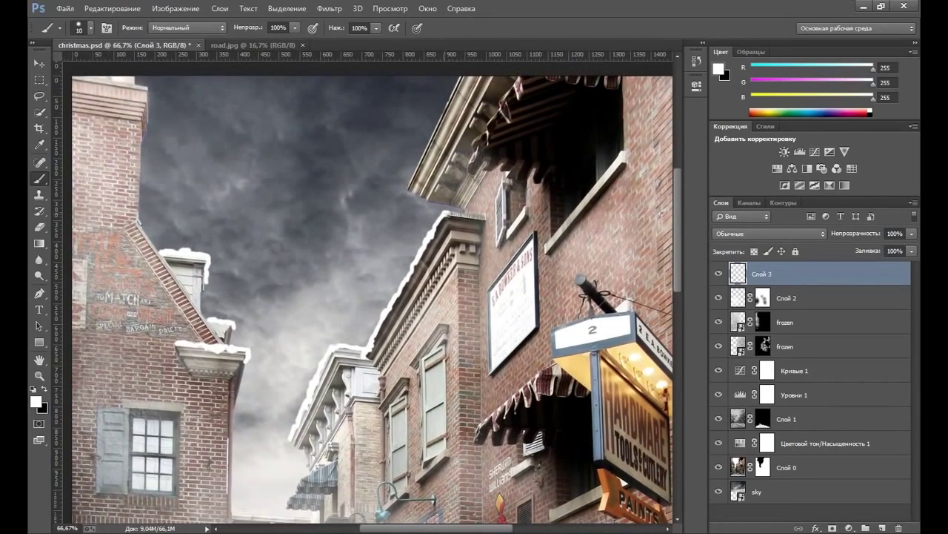
# Brush white snow along the tall right building's overhanging upper cornice.
pyautogui.moveTo(448, 215); pyautogui.dragTo(483, 219)
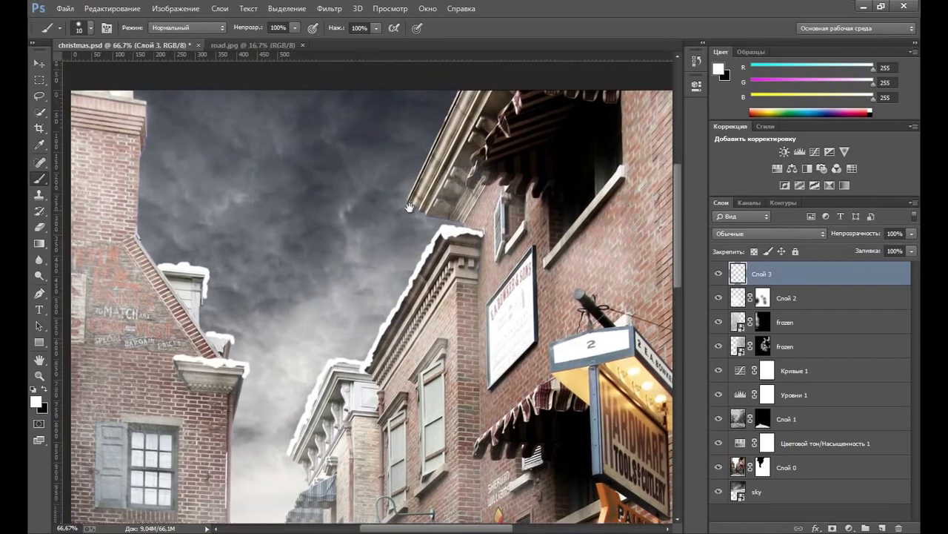
pyautogui.moveTo(409, 180); pyautogui.dragTo(403, 266)
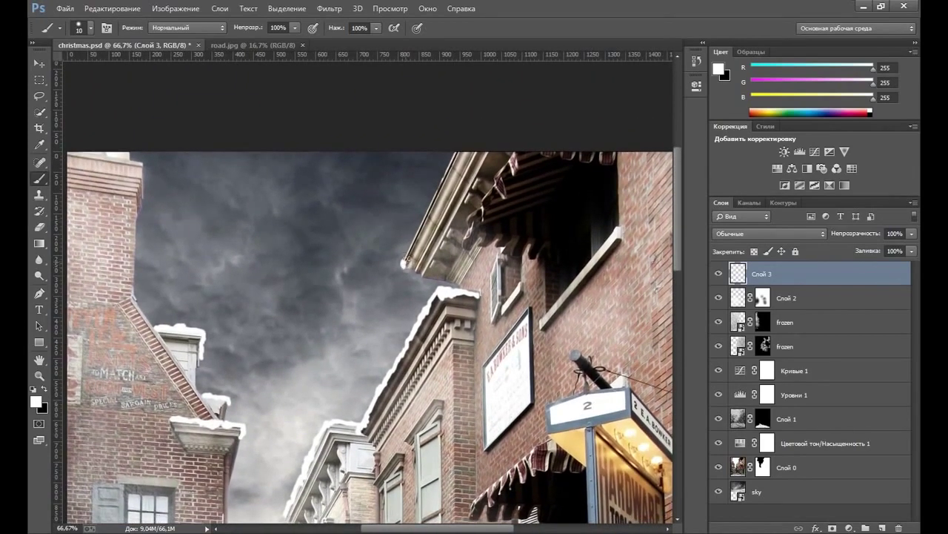
pyautogui.moveTo(406, 259); pyautogui.dragTo(454, 153)
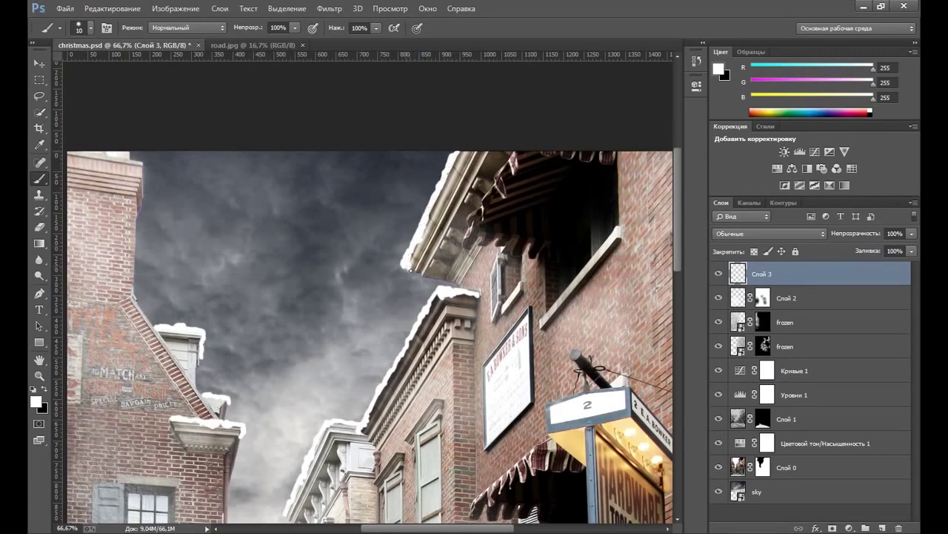
pyautogui.moveTo(410, 255); pyautogui.dragTo(413, 244)
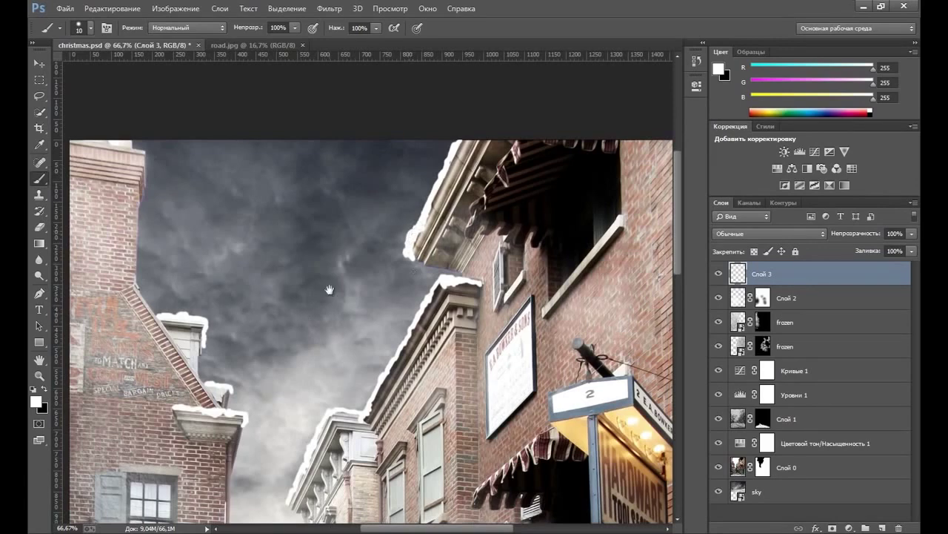
pyautogui.moveTo(341, 321); pyautogui.dragTo(383, 187)
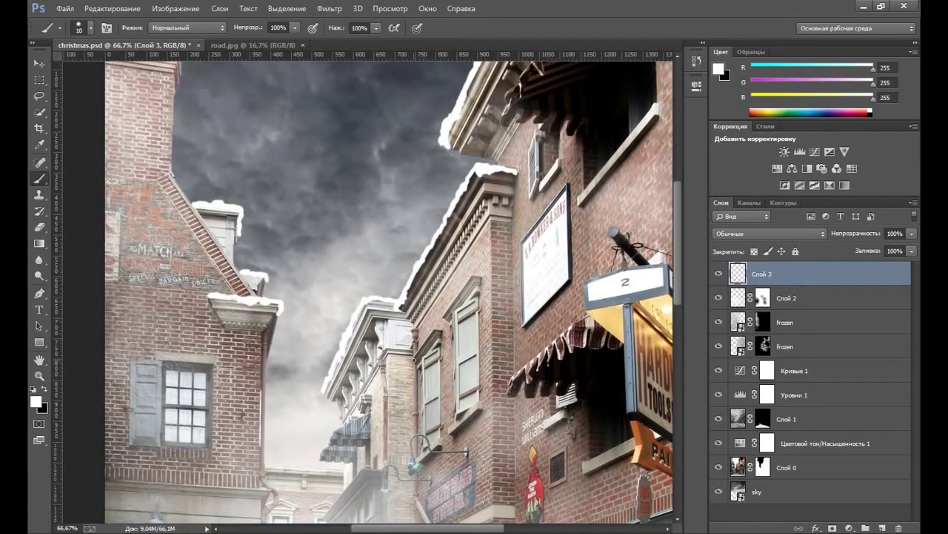
# Shrink the brush to 7 px.
pyautogui.rightClick(427, 334)
pyautogui.moveTo(498, 363); pyautogui.dragTo(494, 365)
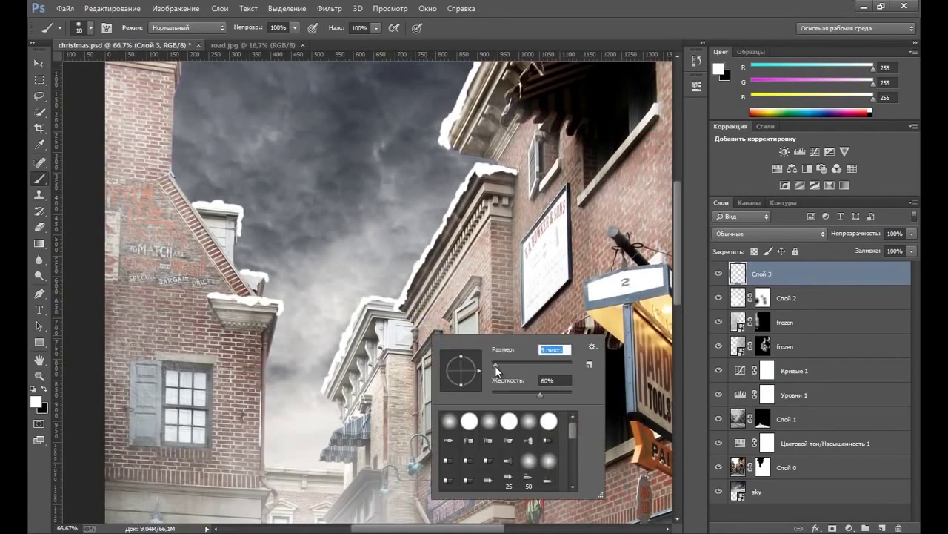
pyautogui.write('0')
pyautogui.press('Return')
pyautogui.press('Return')
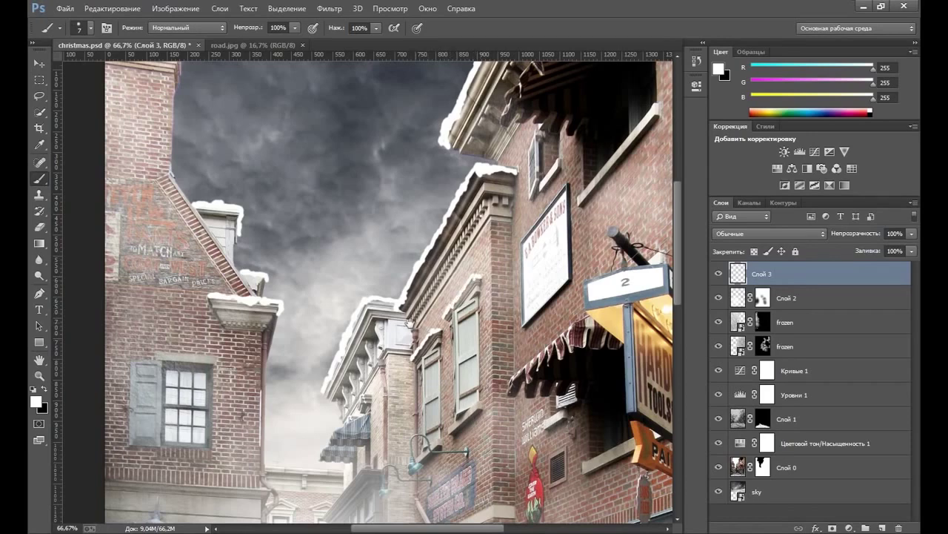
# Paint white snow along the striped awning above the Hardware sign.
pyautogui.moveTo(418, 296); pyautogui.dragTo(444, 245)
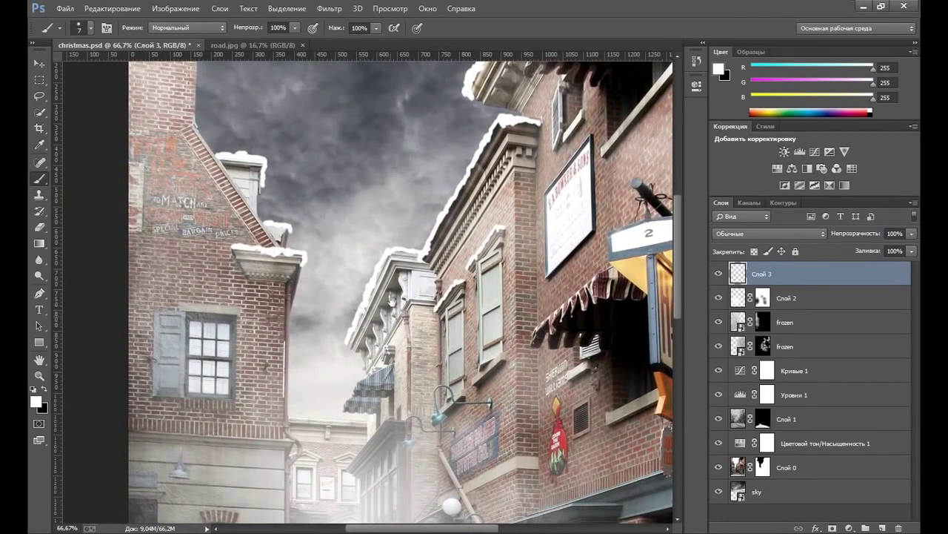
pyautogui.scroll(-2, 384, 398)
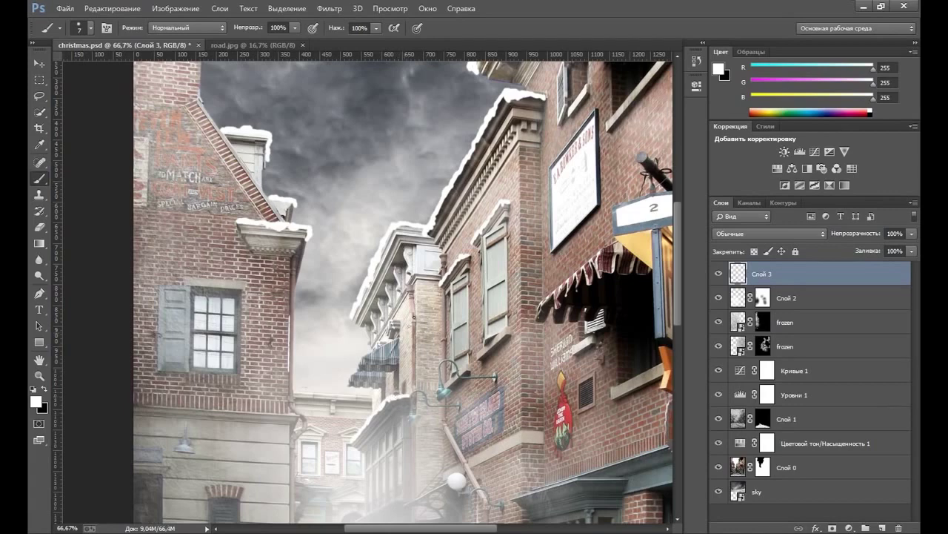
pyautogui.moveTo(437, 291); pyautogui.dragTo(430, 266)
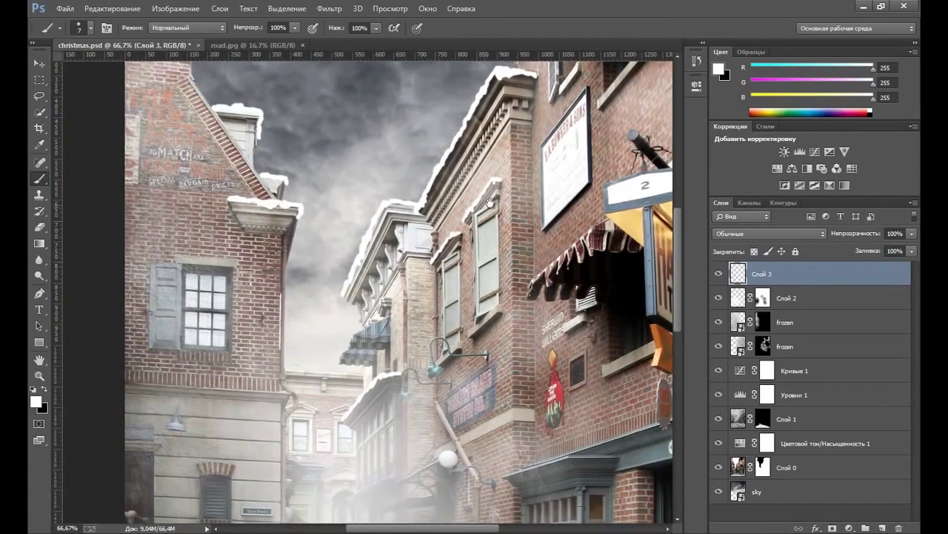
pyautogui.moveTo(489, 203); pyautogui.dragTo(455, 215)
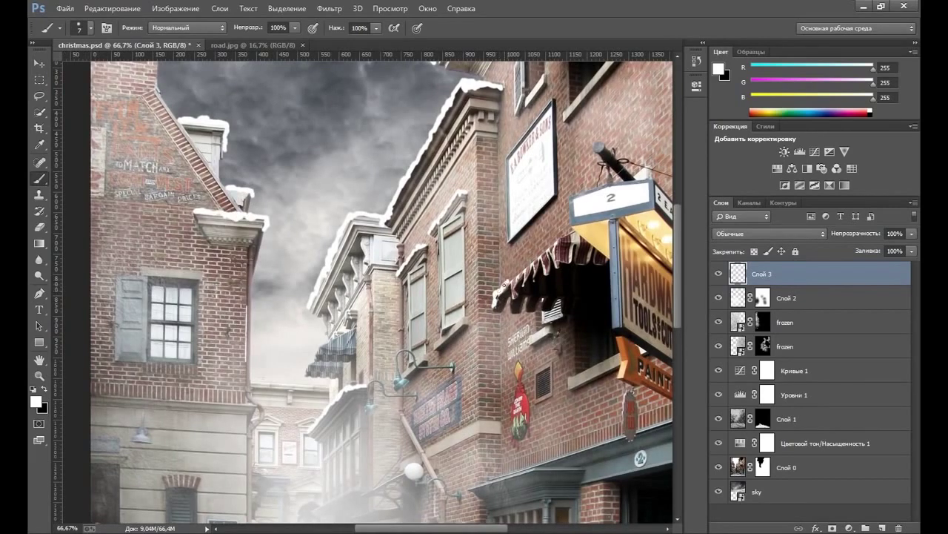
pyautogui.moveTo(506, 283)
pyautogui.mouseDown()
pyautogui.moveTo(561, 237)
pyautogui.moveTo(572, 239)
pyautogui.mouseUp()
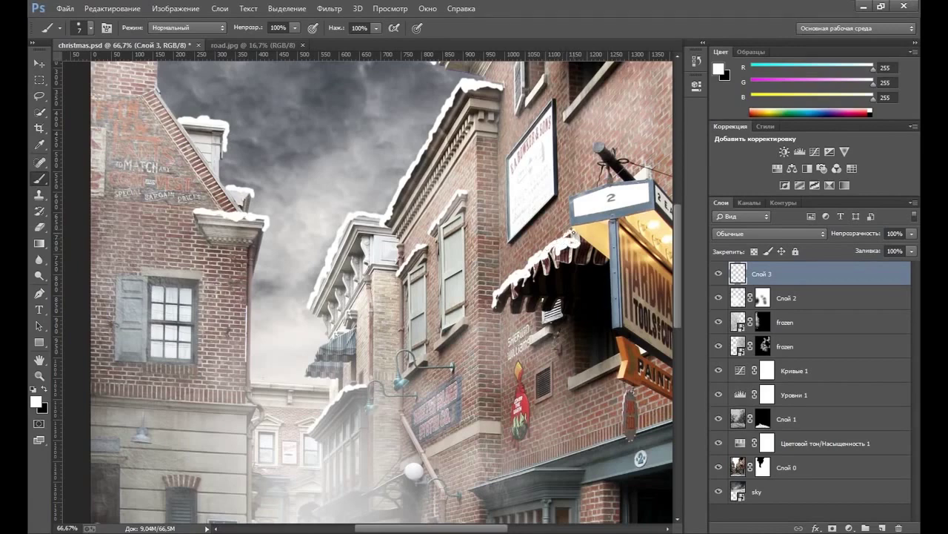
pyautogui.moveTo(519, 234); pyautogui.dragTo(474, 239)
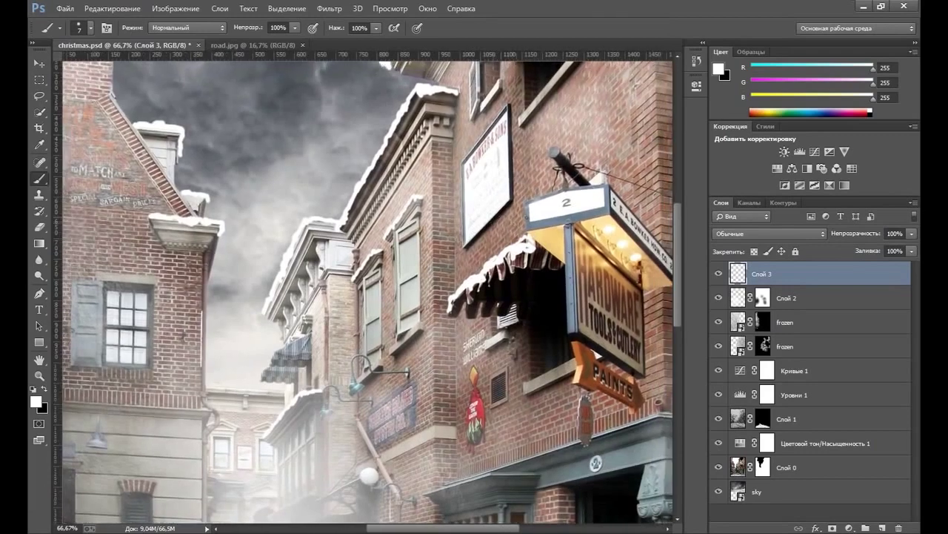
# Set the brush to 14 px and paint snow on the awning's top edge.
pyautogui.rightClick(554, 230)
pyautogui.moveTo(625, 257); pyautogui.dragTo(628, 261)
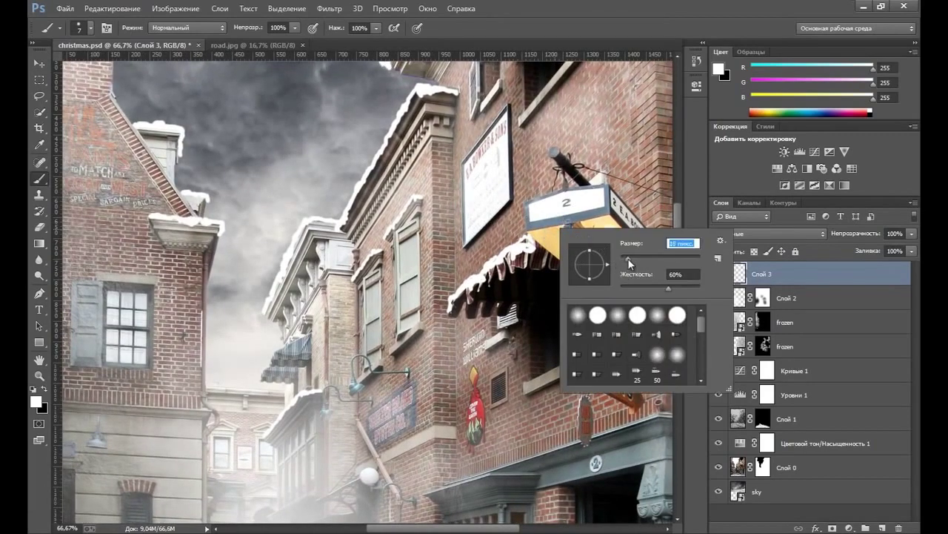
pyautogui.click(526, 244)
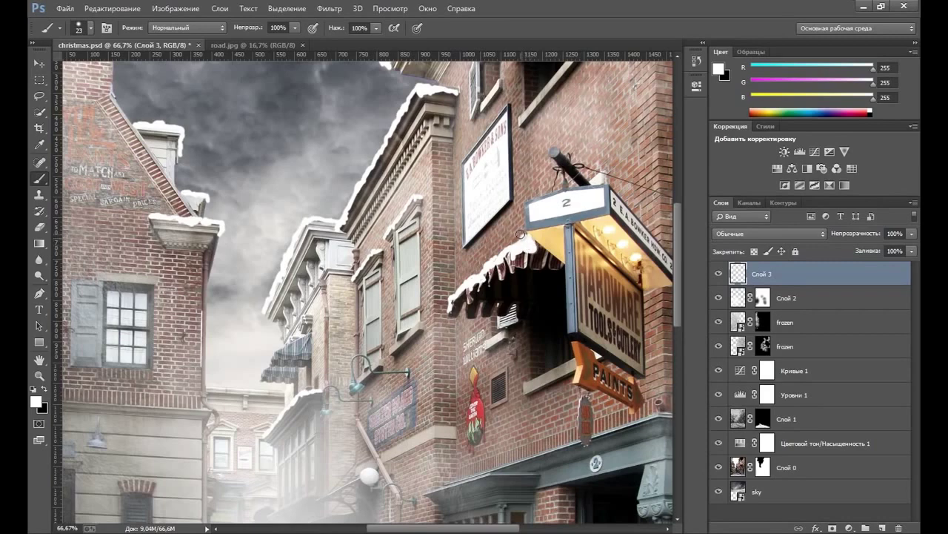
pyautogui.rightClick(522, 237)
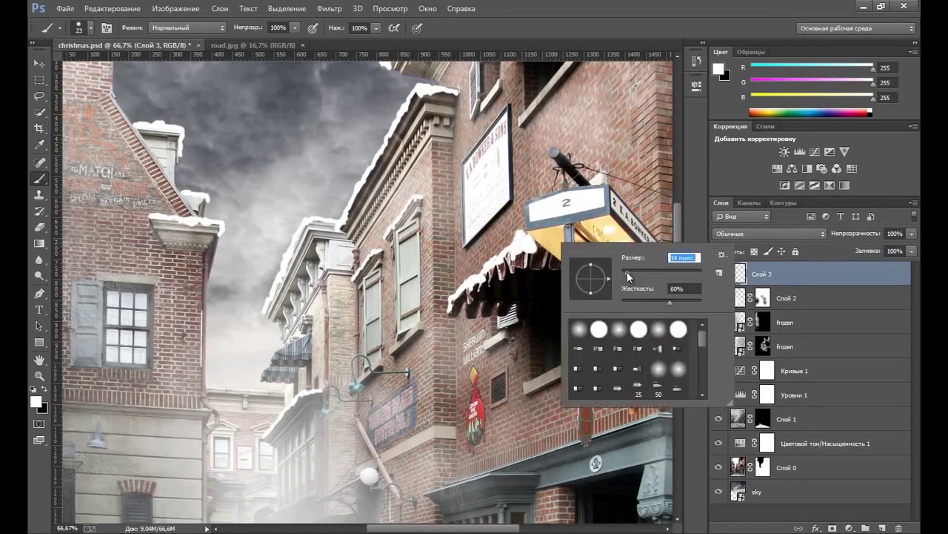
pyautogui.write('14')
pyautogui.press('Return')
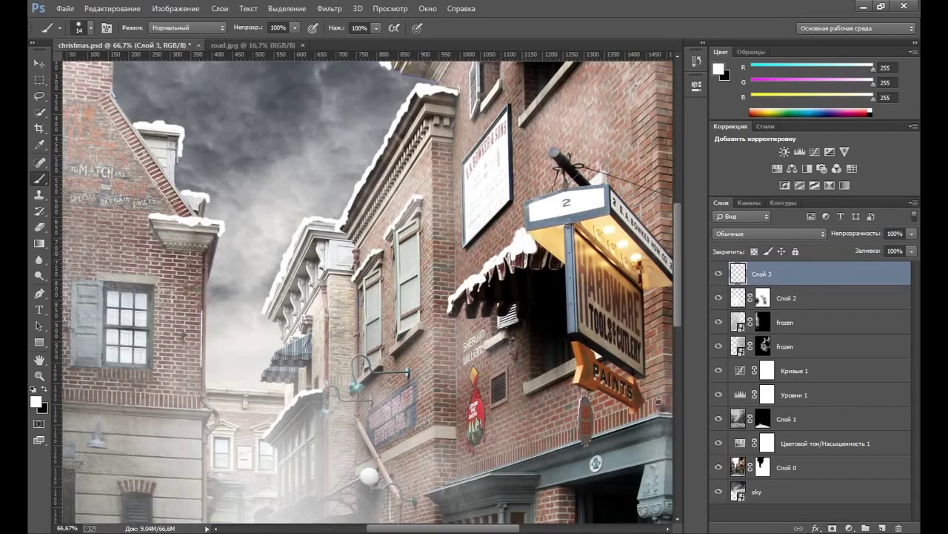
pyautogui.moveTo(536, 252); pyautogui.dragTo(535, 246)
# Reduce the brush to 12 px and paint snow along the shopfront cornice.
pyautogui.moveTo(483, 225)
pyautogui.mouseDown()
pyautogui.moveTo(457, 203)
pyautogui.moveTo(461, 177)
pyautogui.mouseUp()
pyautogui.rightClick(454, 406)
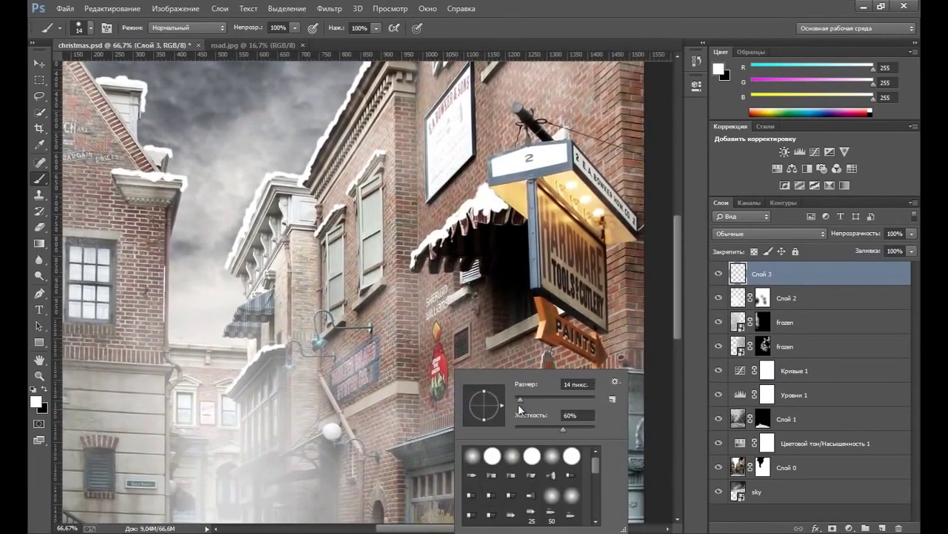
pyautogui.moveTo(520, 400); pyautogui.dragTo(518, 399)
pyautogui.click(446, 225)
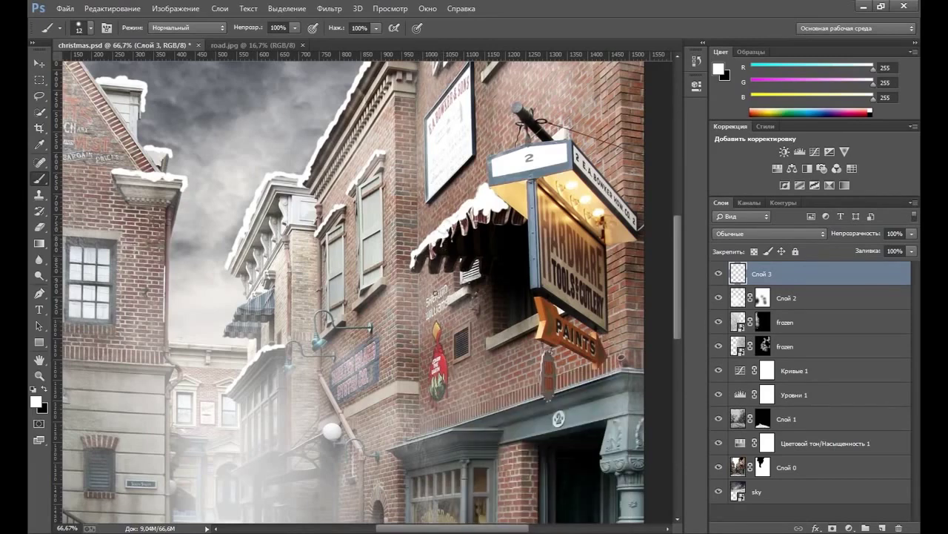
pyautogui.moveTo(386, 450); pyautogui.dragTo(488, 429)
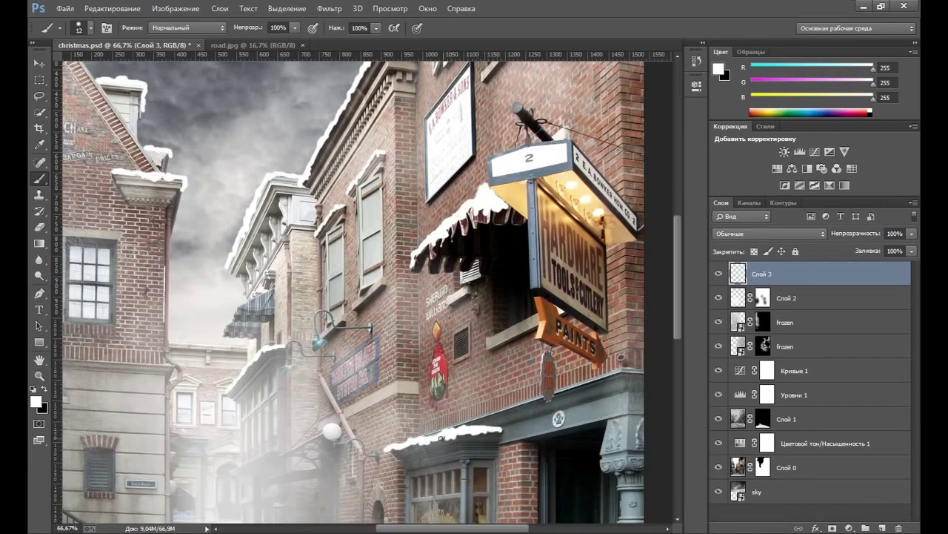
# Dab snow on the round lamp globe and stroke snow along the left building's ledge at 10 px.
pyautogui.moveTo(416, 346); pyautogui.dragTo(417, 304)
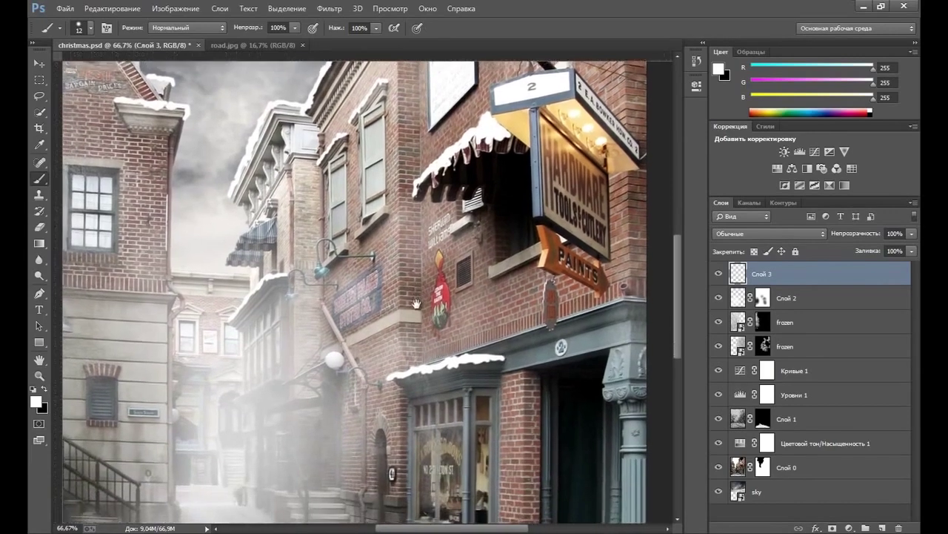
pyautogui.hotkey('ctrl', 'r')
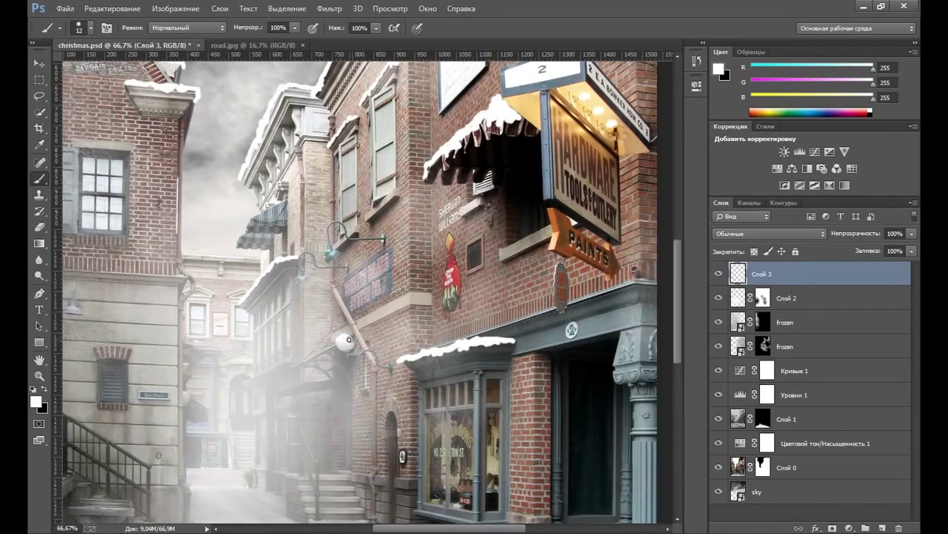
pyautogui.click(345, 341)
pyautogui.moveTo(363, 289); pyautogui.dragTo(449, 306)
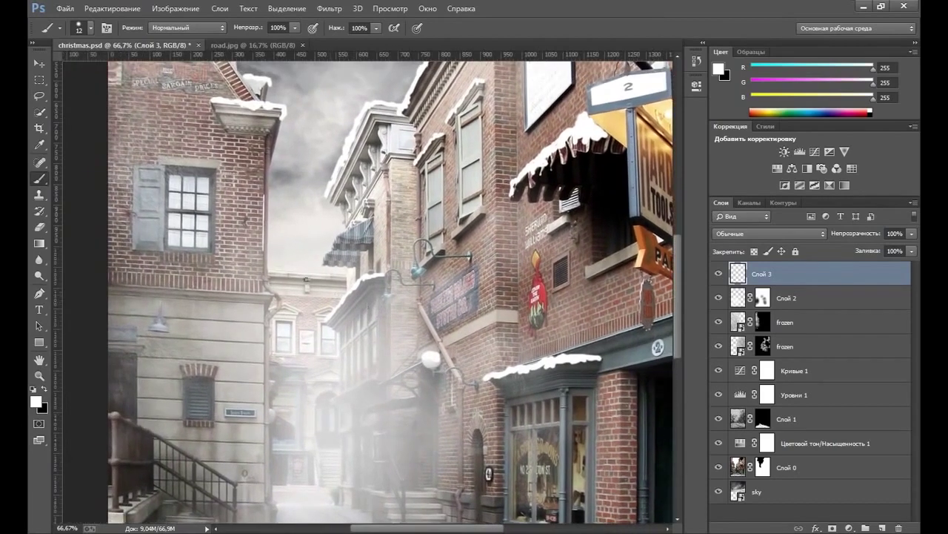
pyautogui.rightClick(199, 305)
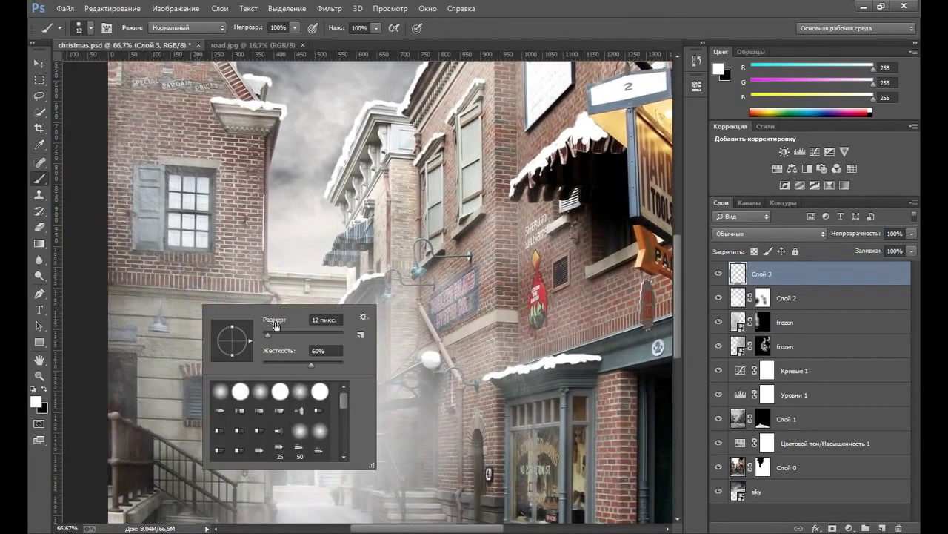
pyautogui.moveTo(267, 334); pyautogui.dragTo(265, 333)
pyautogui.click(141, 286)
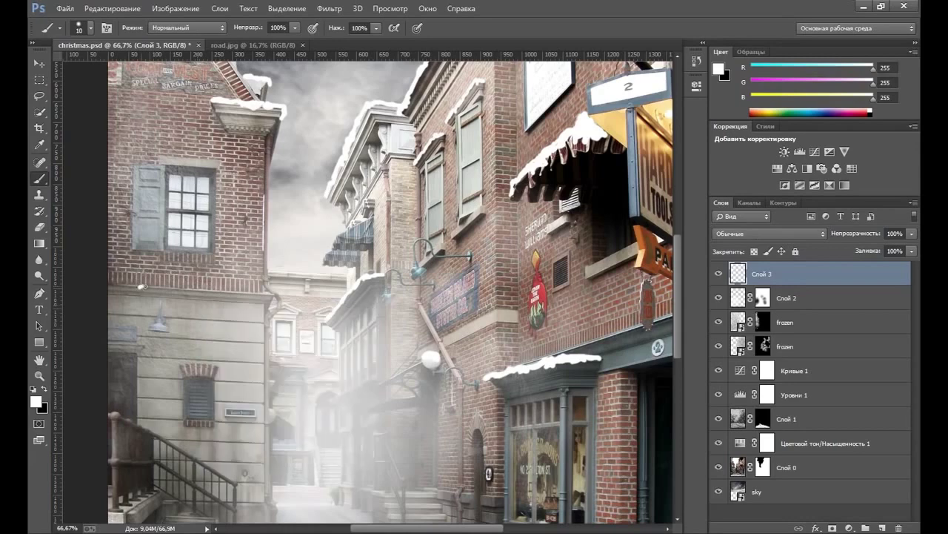
pyautogui.moveTo(149, 288); pyautogui.dragTo(272, 298)
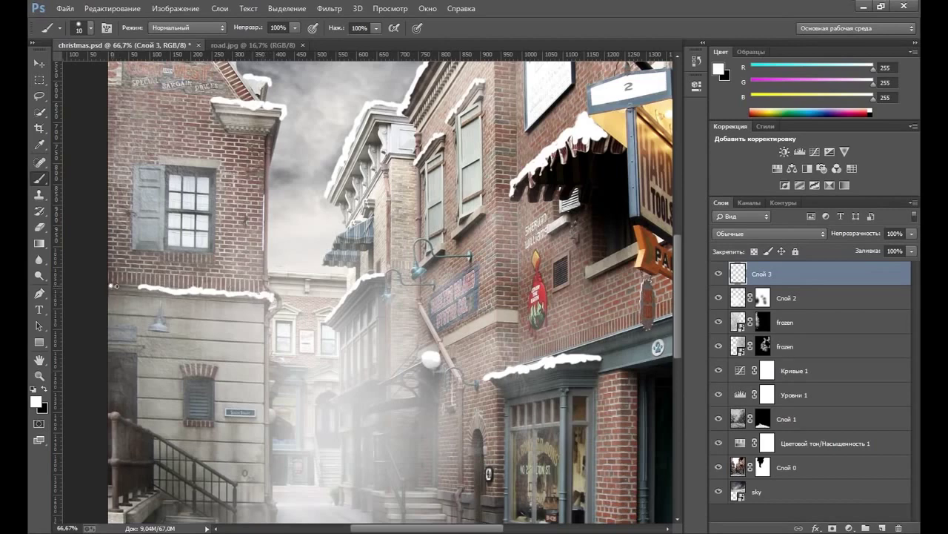
# Cover the ledge's left end, cap the wall lamp, and top the stair railing with snow.
pyautogui.moveTo(116, 284); pyautogui.dragTo(124, 286)
pyautogui.scroll(-1, 290, 338)
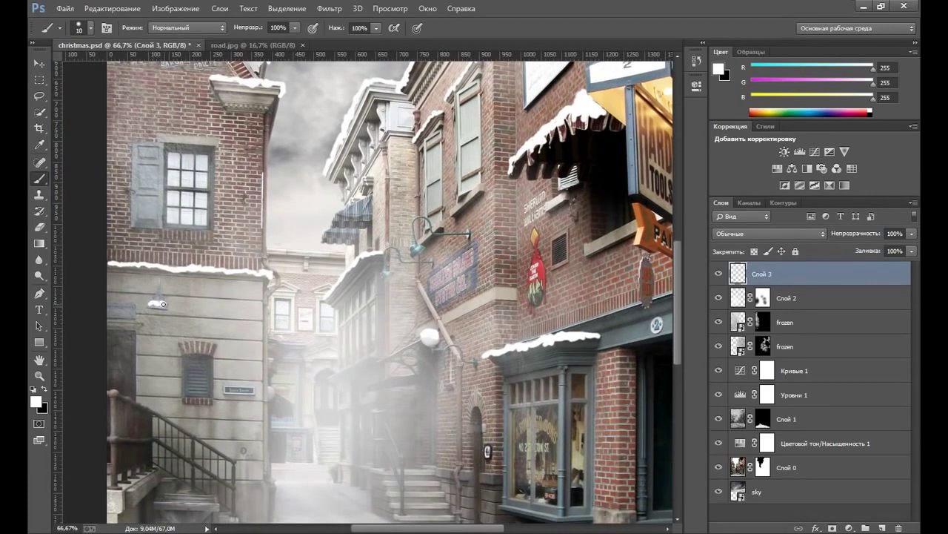
pyautogui.click(157, 299)
pyautogui.click(113, 390)
pyautogui.moveTo(122, 392); pyautogui.dragTo(140, 402)
# Fit the whole image on screen, then zoom to 100% on the middle buildings' windows.
pyautogui.click(39, 374)
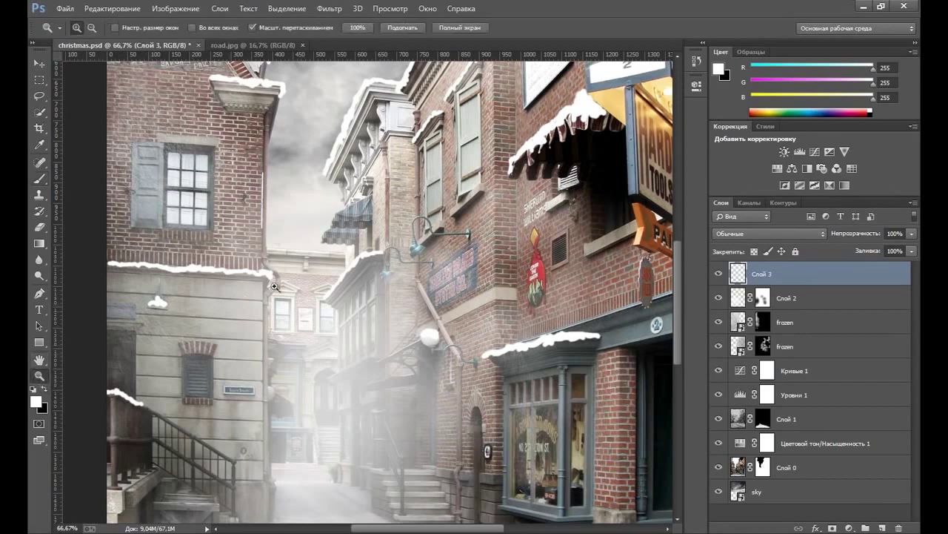
pyautogui.rightClick(315, 287)
pyautogui.click(326, 296)
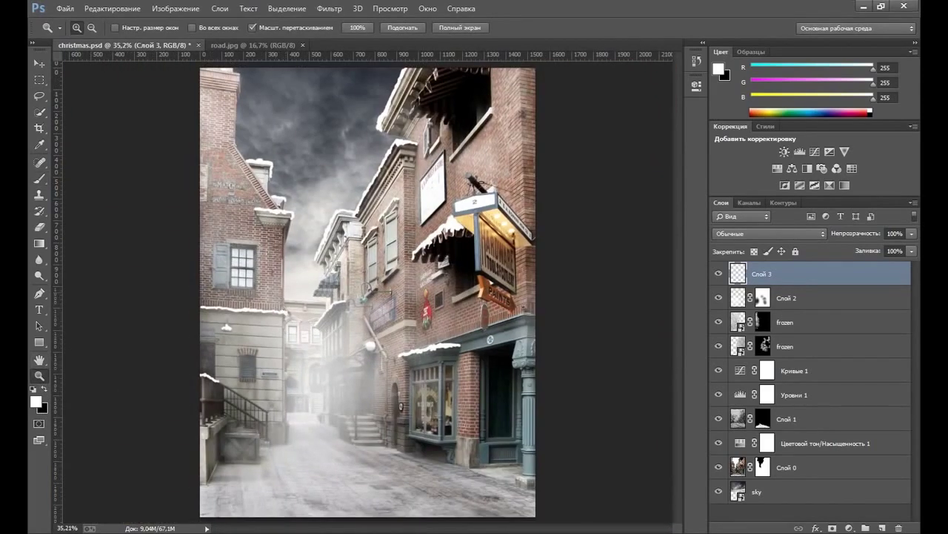
pyautogui.click(381, 283)
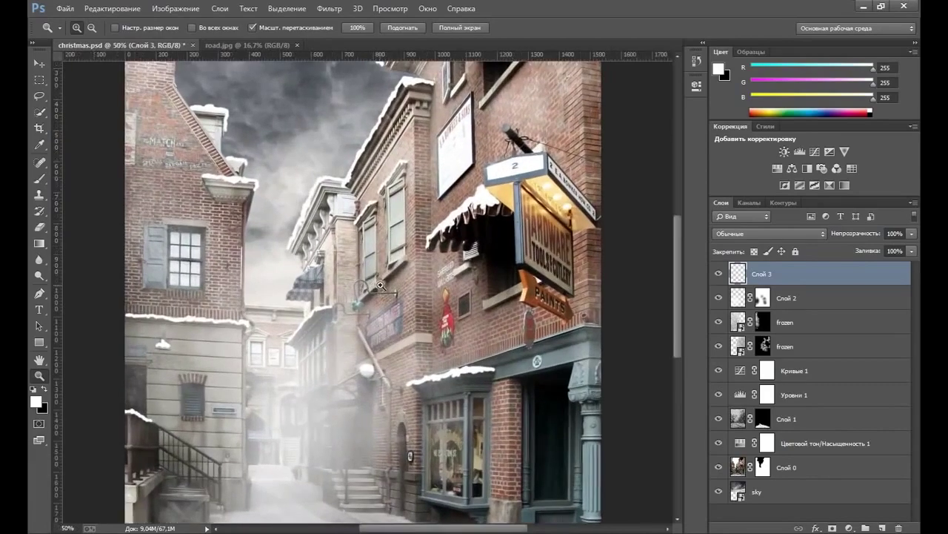
pyautogui.click(377, 277)
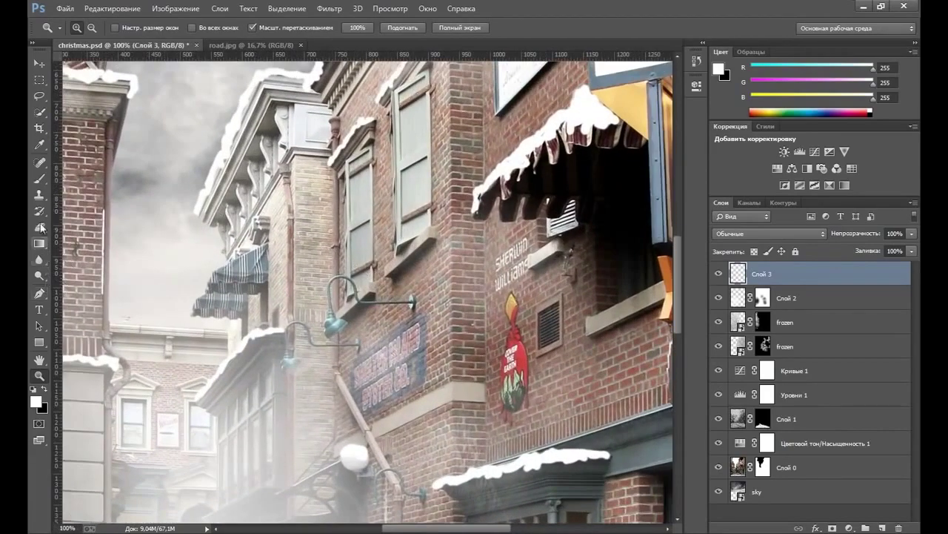
# Paint snow on the window sill, then with a 6 px brush cap the wall lamp shade.
pyautogui.click(41, 181)
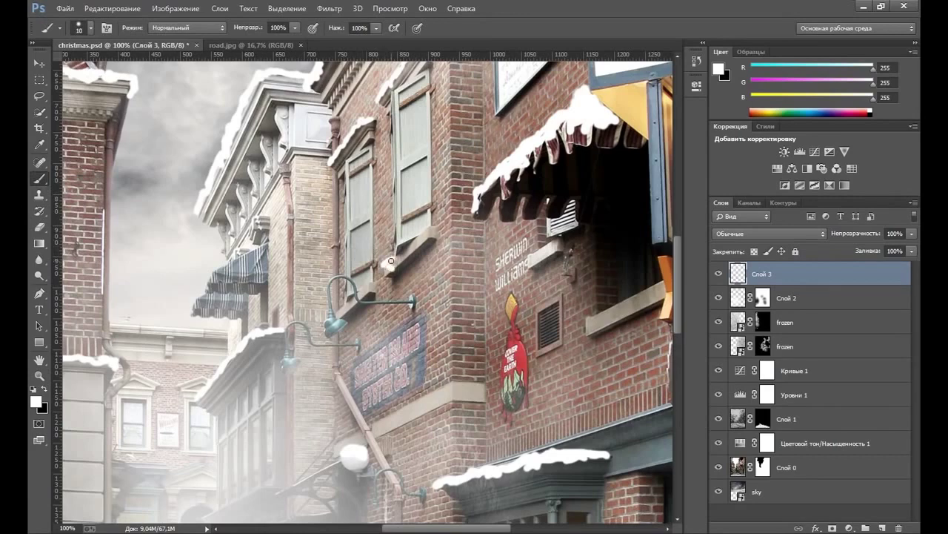
pyautogui.moveTo(395, 257)
pyautogui.mouseDown()
pyautogui.moveTo(386, 267)
pyautogui.moveTo(433, 233)
pyautogui.mouseUp()
pyautogui.rightClick(335, 327)
pyautogui.moveTo(400, 359); pyautogui.dragTo(397, 358)
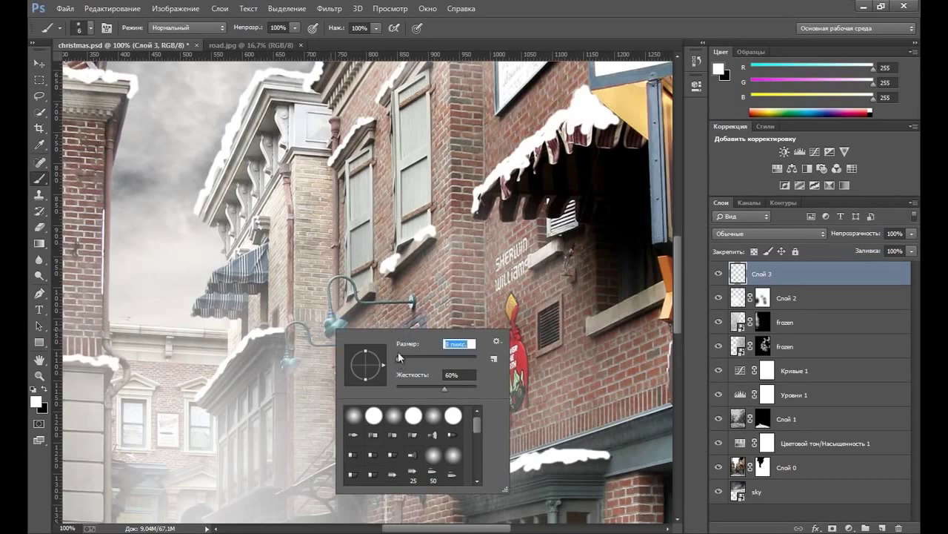
pyautogui.press('Return')
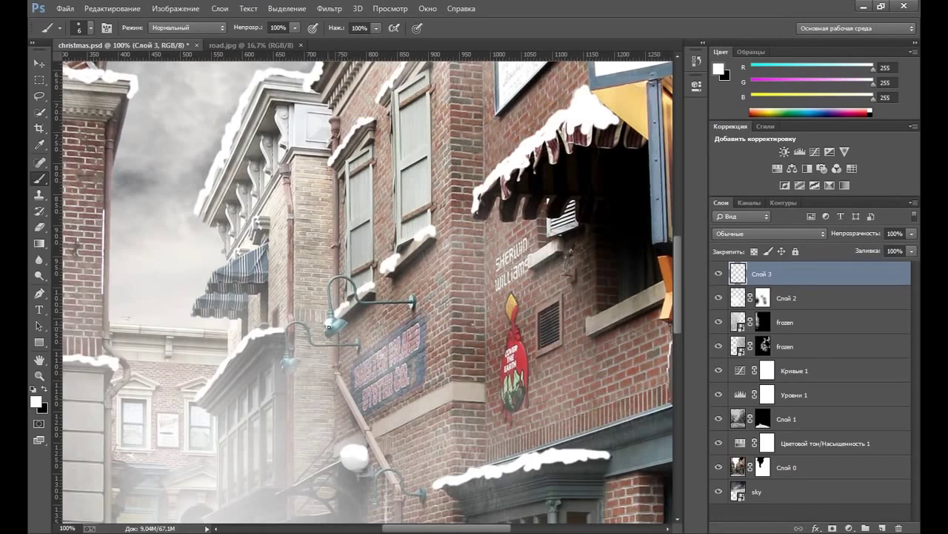
pyautogui.moveTo(325, 329); pyautogui.dragTo(331, 317)
pyautogui.moveTo(284, 364); pyautogui.dragTo(286, 358)
# Paint snow along the diagonal pipe and farther down the stair railing top.
pyautogui.moveTo(318, 328); pyautogui.dragTo(340, 239)
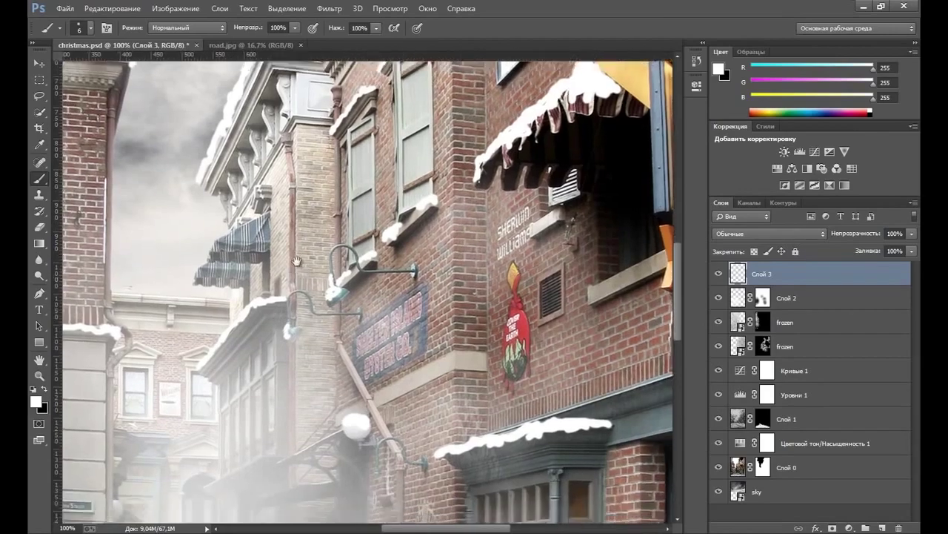
pyautogui.hotkey('ctrl', 'r')
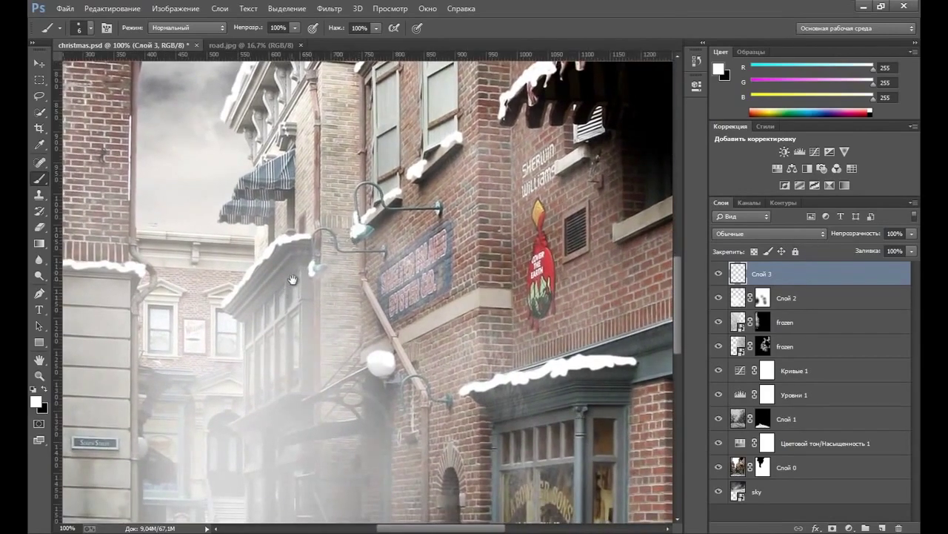
pyautogui.moveTo(308, 270); pyautogui.dragTo(327, 242)
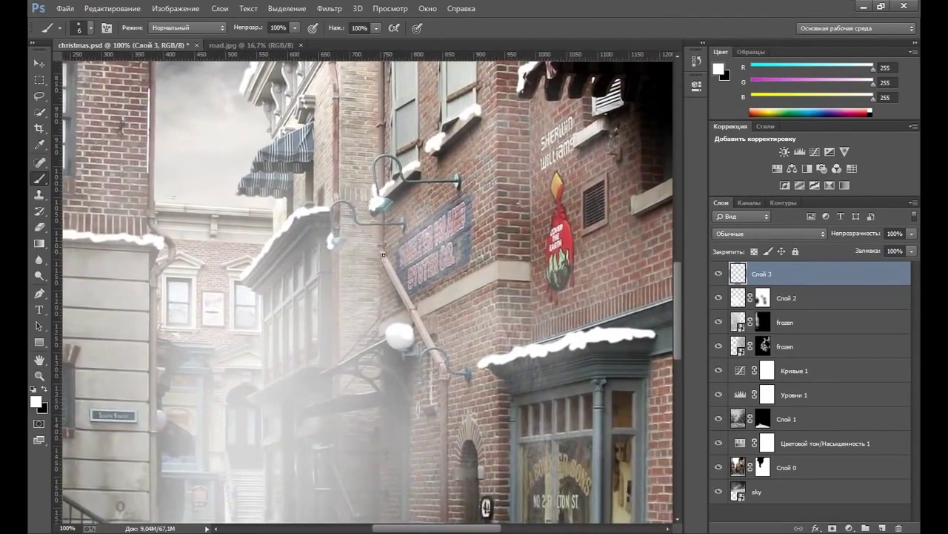
pyautogui.moveTo(390, 265); pyautogui.dragTo(401, 286)
pyautogui.moveTo(419, 321); pyautogui.dragTo(440, 353)
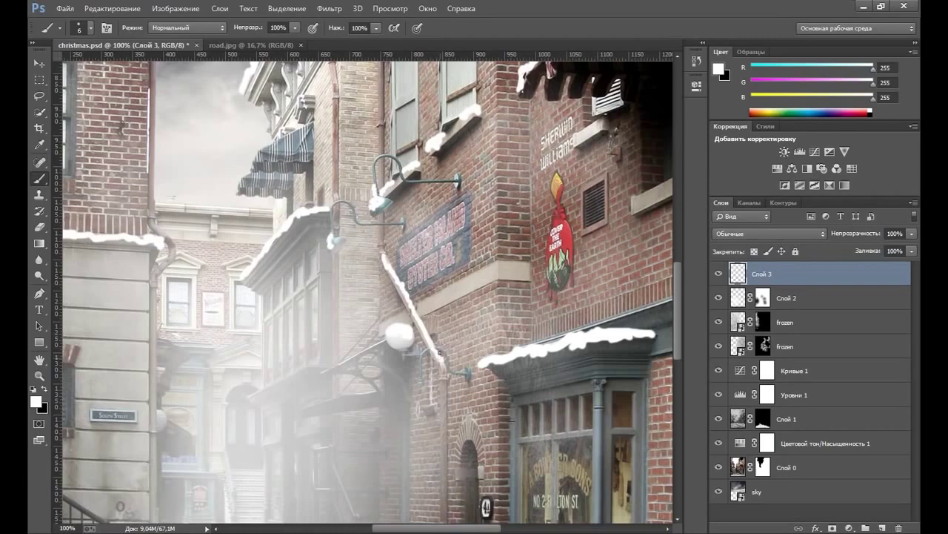
pyautogui.moveTo(246, 294); pyautogui.dragTo(309, 217)
pyautogui.moveTo(272, 292); pyautogui.dragTo(319, 233)
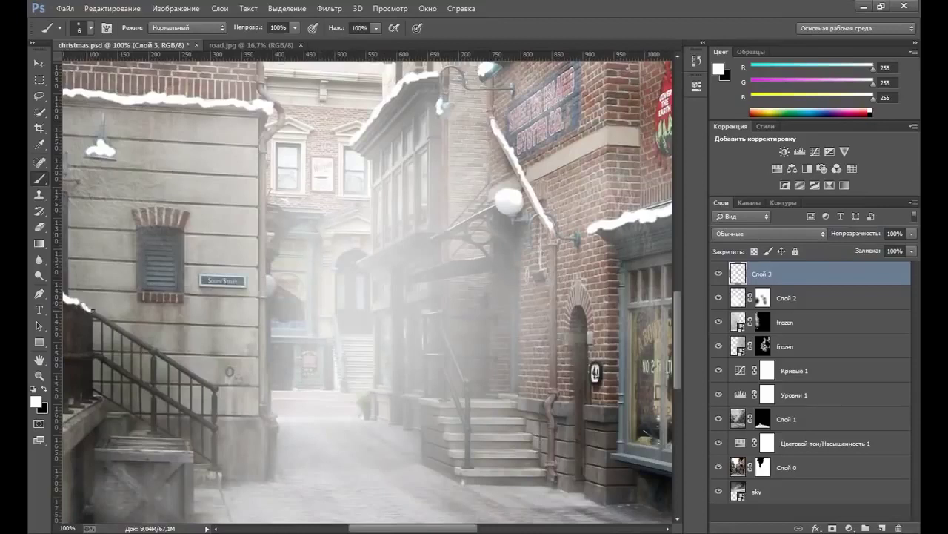
pyautogui.moveTo(92, 309); pyautogui.dragTo(119, 329)
# Fade the stair railing snow with the Eraser at about 46% opacity.
pyautogui.click(41, 227)
pyautogui.click(260, 28)
pyautogui.moveTo(259, 47); pyautogui.dragTo(227, 47)
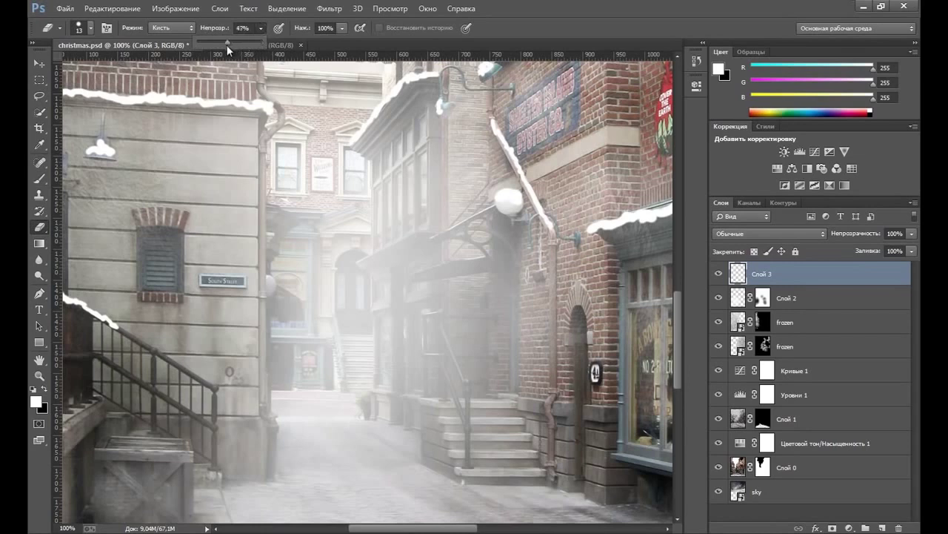
pyautogui.click(110, 328)
pyautogui.moveTo(110, 328)
pyautogui.mouseDown()
pyautogui.moveTo(88, 313)
pyautogui.moveTo(121, 332)
pyautogui.moveTo(83, 311)
pyautogui.moveTo(106, 336)
pyautogui.mouseUp()
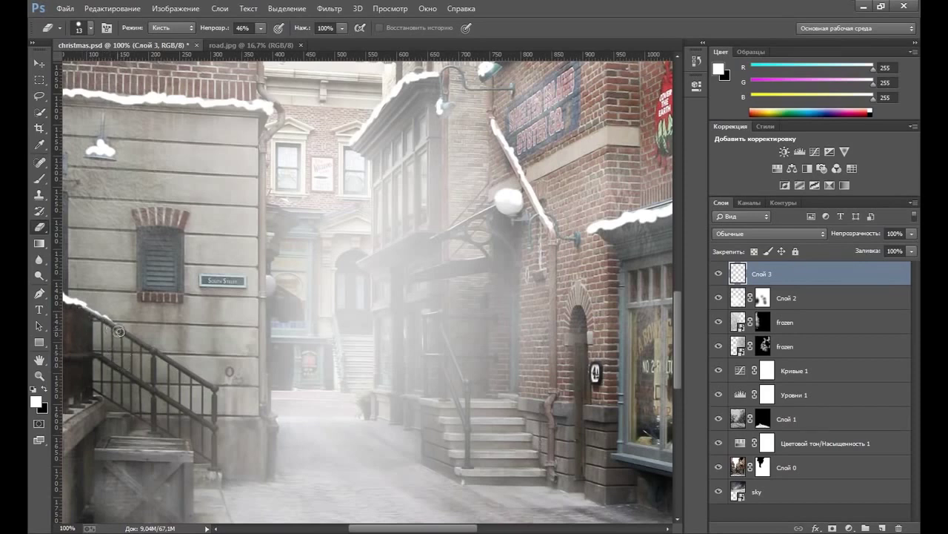
# Zoom the view to 50% and erase most of the snow on the wall lamp.
pyautogui.click(39, 376)
pyautogui.rightClick(148, 305)
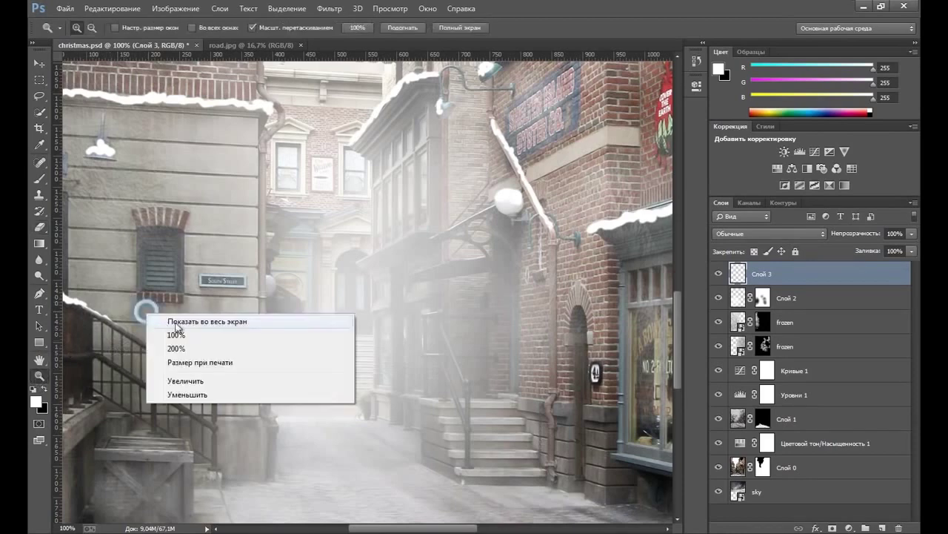
pyautogui.click(181, 323)
pyautogui.click(211, 348)
pyautogui.press('e')
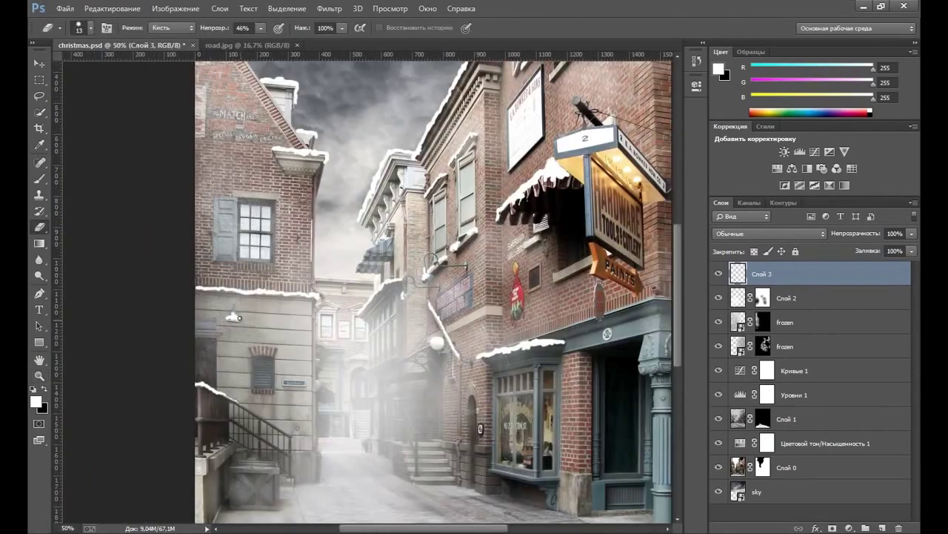
pyautogui.moveTo(240, 317); pyautogui.dragTo(233, 319)
pyautogui.moveTo(240, 318); pyautogui.dragTo(224, 317)
pyautogui.click(39, 375)
# Zoom in on the hanging sign and paint snow on its top-left corner with a 17 px brush.
pyautogui.click(586, 152)
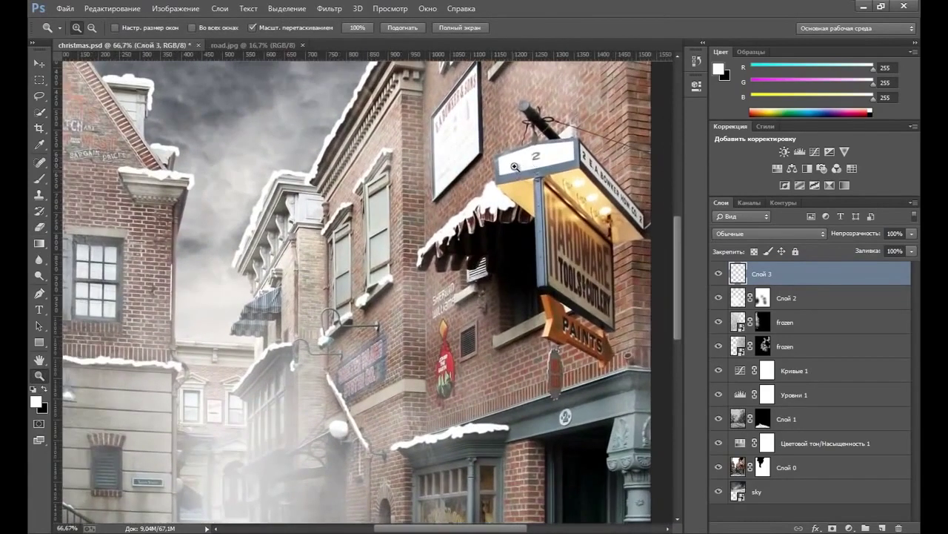
pyautogui.click(515, 166)
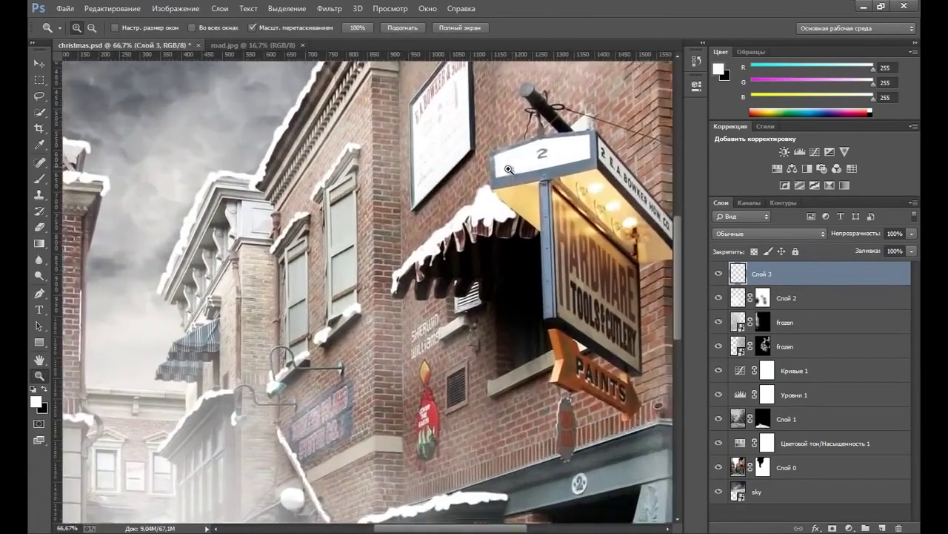
pyautogui.click(39, 178)
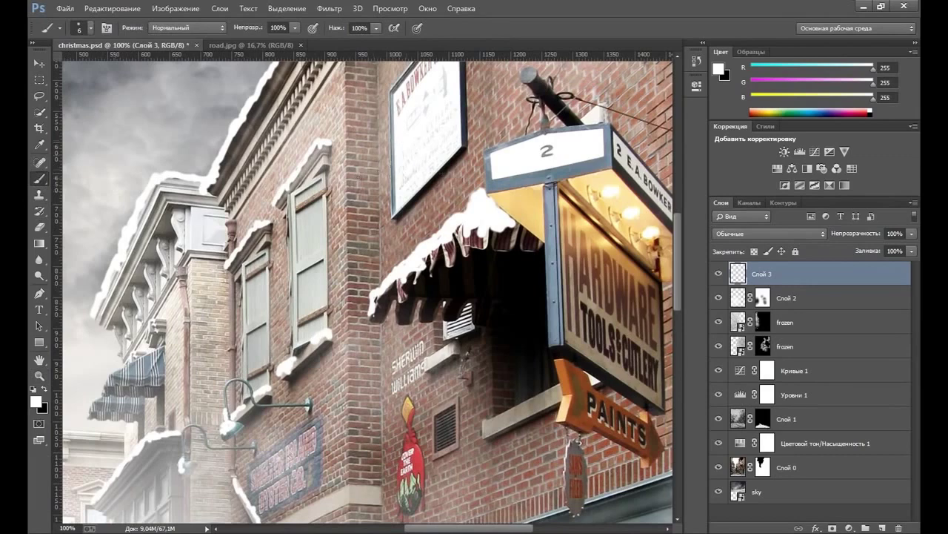
pyautogui.rightClick(476, 158)
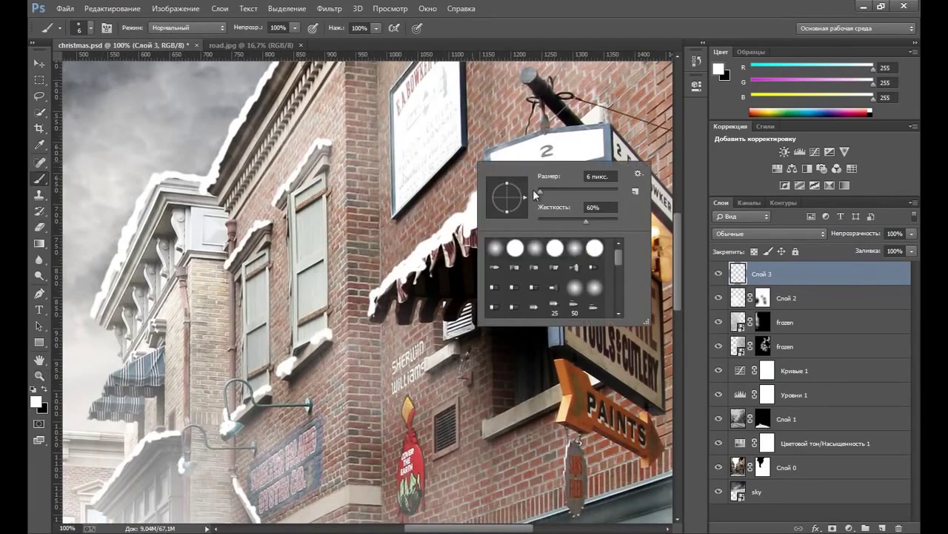
pyautogui.write('17')
pyautogui.write('10')
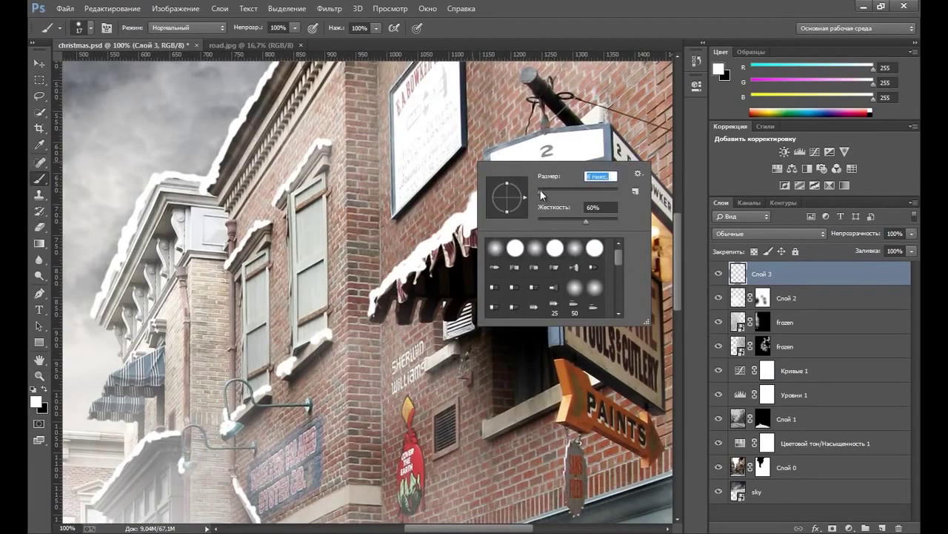
pyautogui.press('Return')
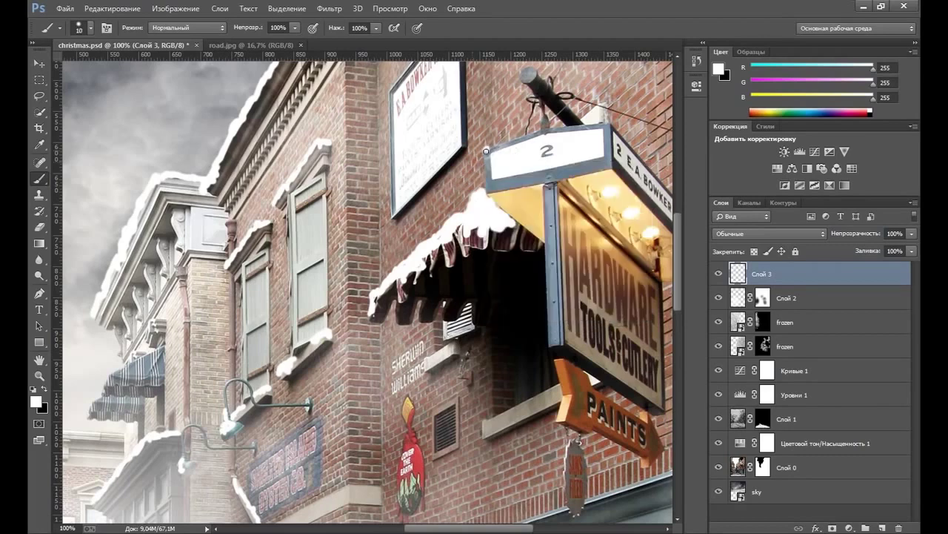
pyautogui.moveTo(482, 155)
pyautogui.mouseDown()
pyautogui.moveTo(532, 129)
pyautogui.moveTo(611, 136)
pyautogui.moveTo(608, 125)
pyautogui.moveTo(569, 126)
pyautogui.moveTo(617, 126)
pyautogui.moveTo(661, 189)
pyautogui.mouseUp()
# Paint snow down the sign's right edge and pole end, then fit the image on screen.
pyautogui.rightClick(660, 187)
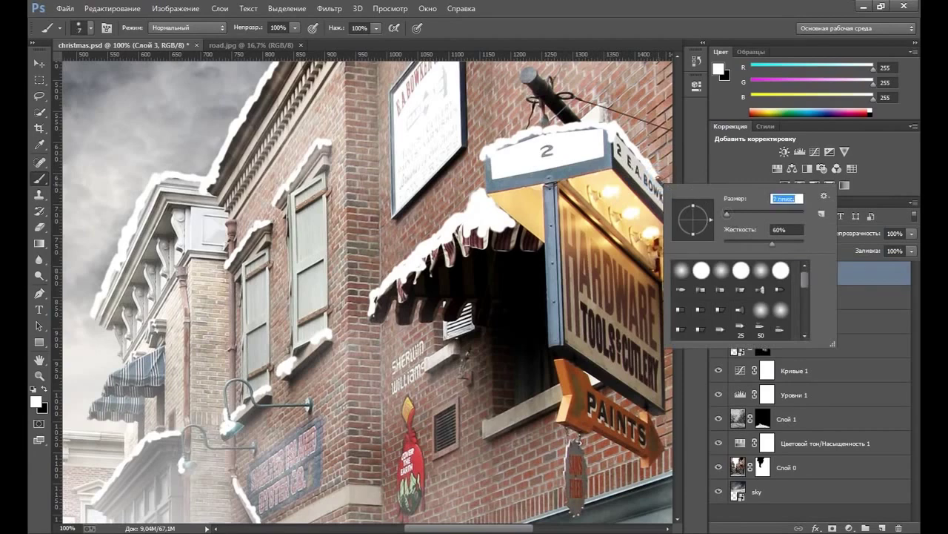
pyautogui.click(660, 177)
pyautogui.moveTo(659, 179); pyautogui.dragTo(672, 194)
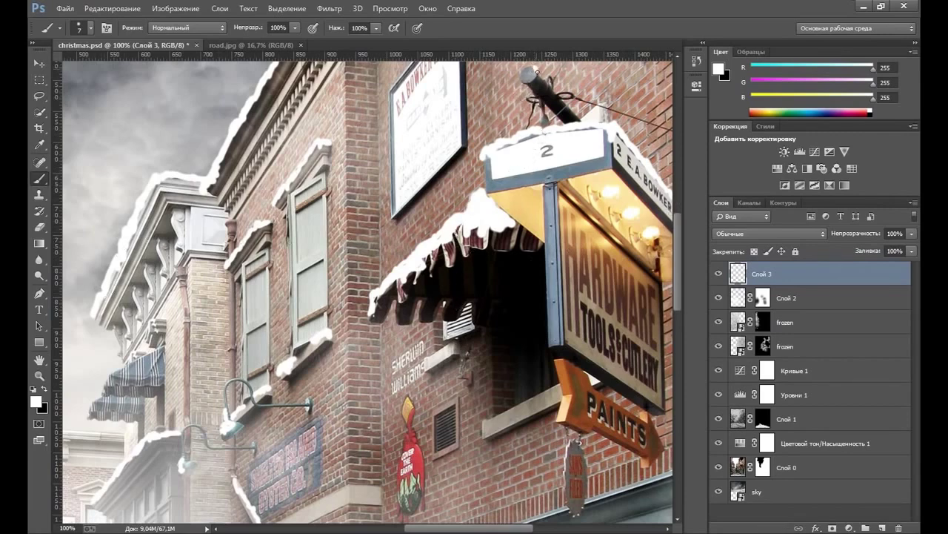
pyautogui.moveTo(530, 65); pyautogui.dragTo(537, 68)
pyautogui.click(40, 375)
pyautogui.rightClick(328, 235)
pyautogui.click(370, 245)
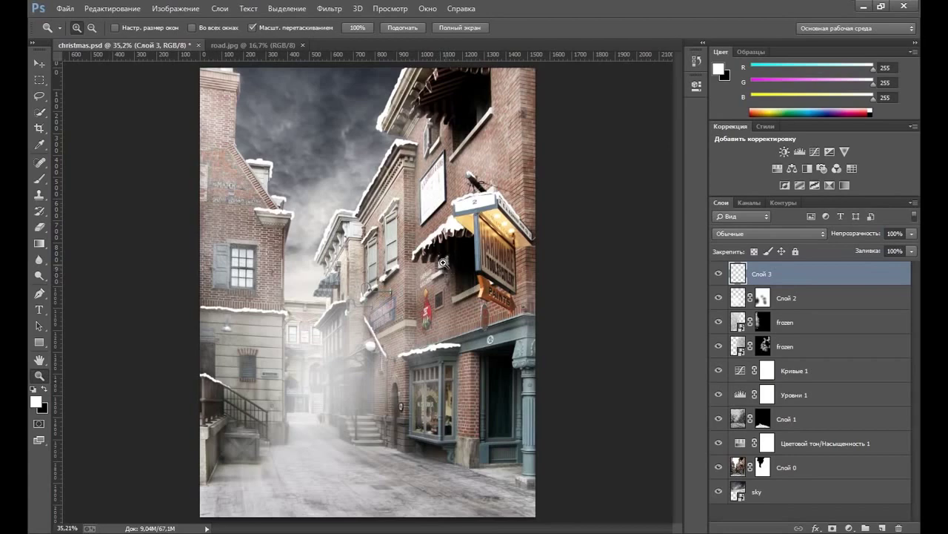
# Enable a Satin layer style on Слой 3 in Darken mode with lowered opacity.
pyautogui.rightClick(756, 271)
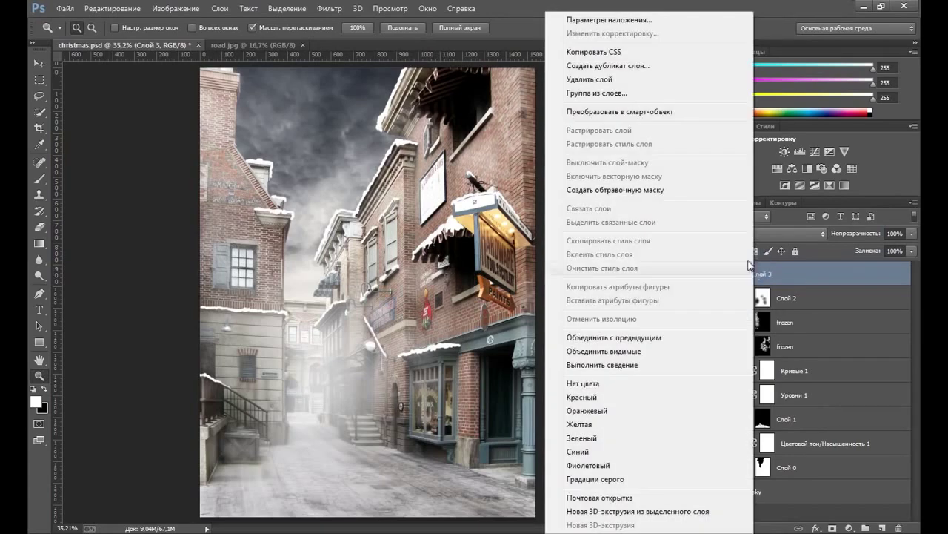
pyautogui.click(616, 23)
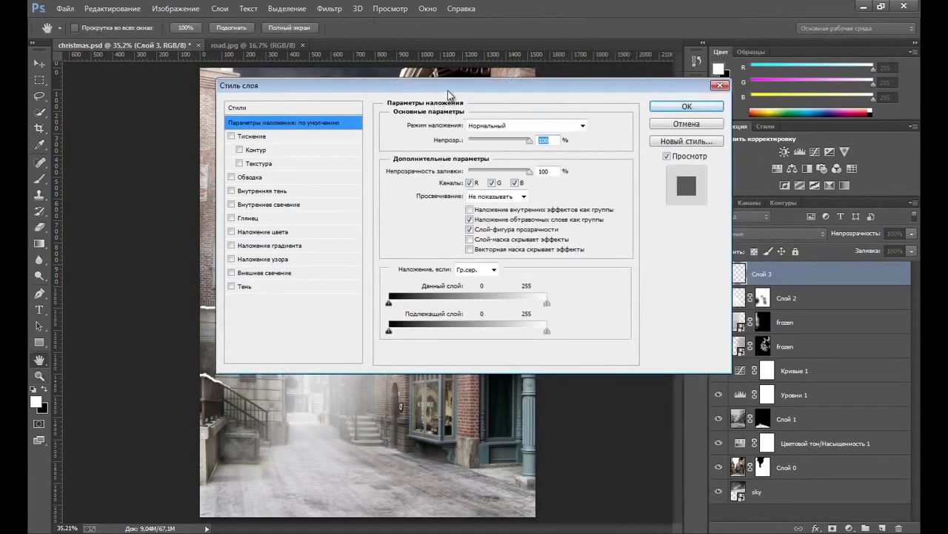
pyautogui.moveTo(454, 86); pyautogui.dragTo(519, 81)
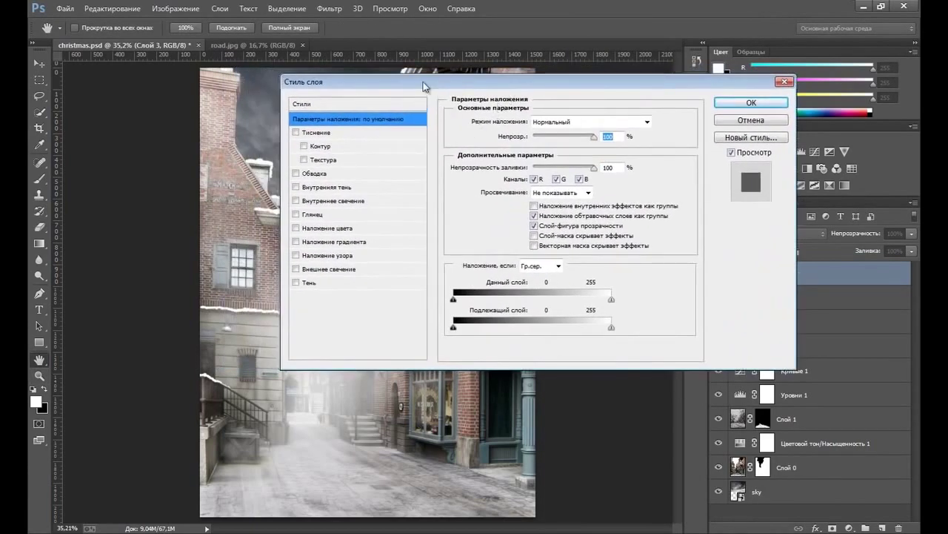
pyautogui.click(295, 215)
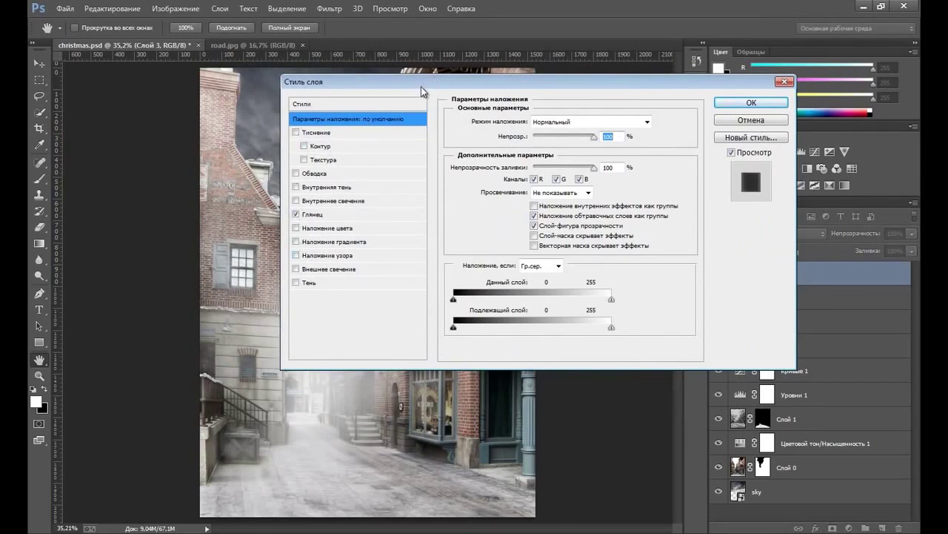
pyautogui.moveTo(426, 85); pyautogui.dragTo(482, 91)
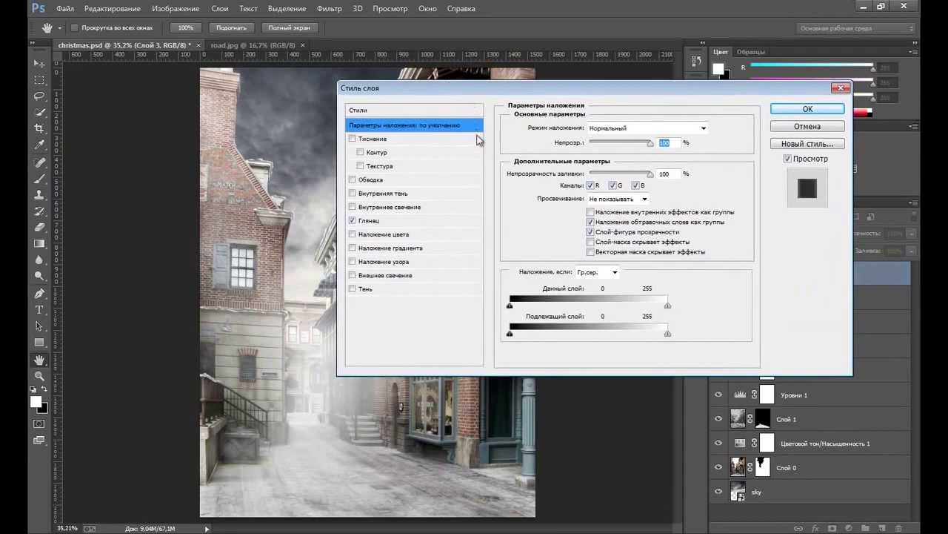
pyautogui.click(375, 221)
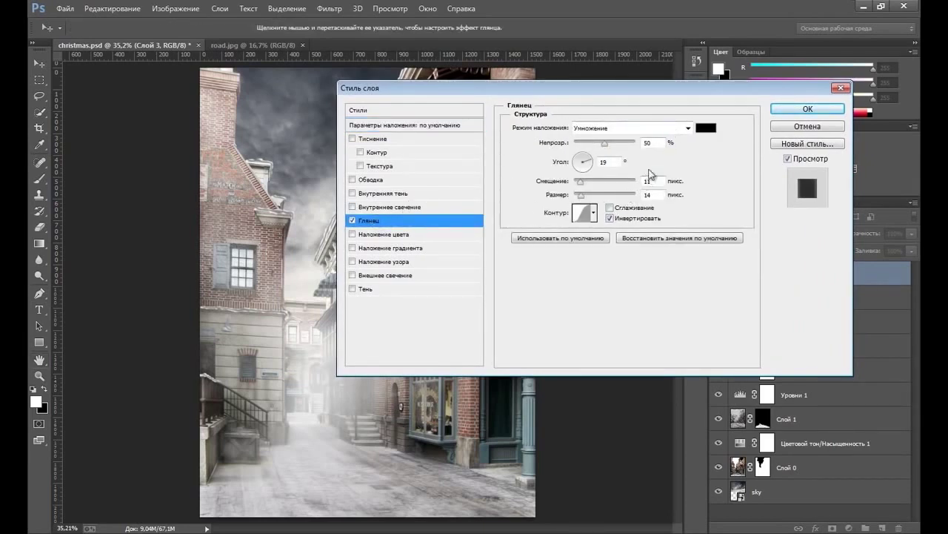
pyautogui.click(688, 129)
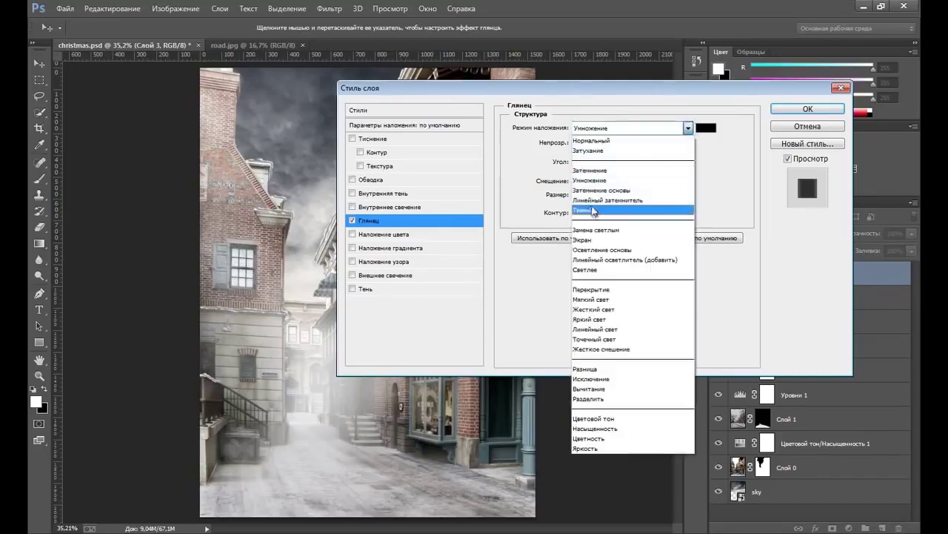
pyautogui.click(594, 211)
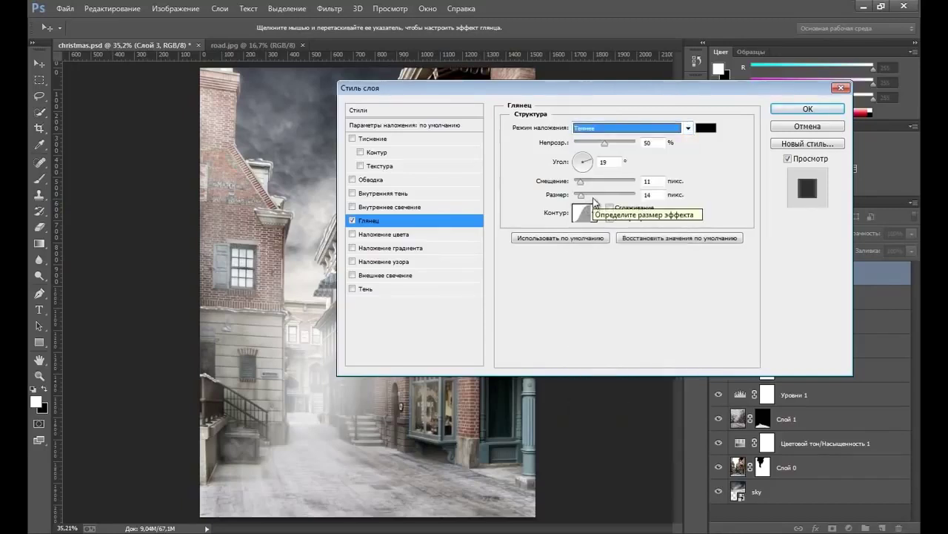
pyautogui.moveTo(605, 142); pyautogui.dragTo(582, 145)
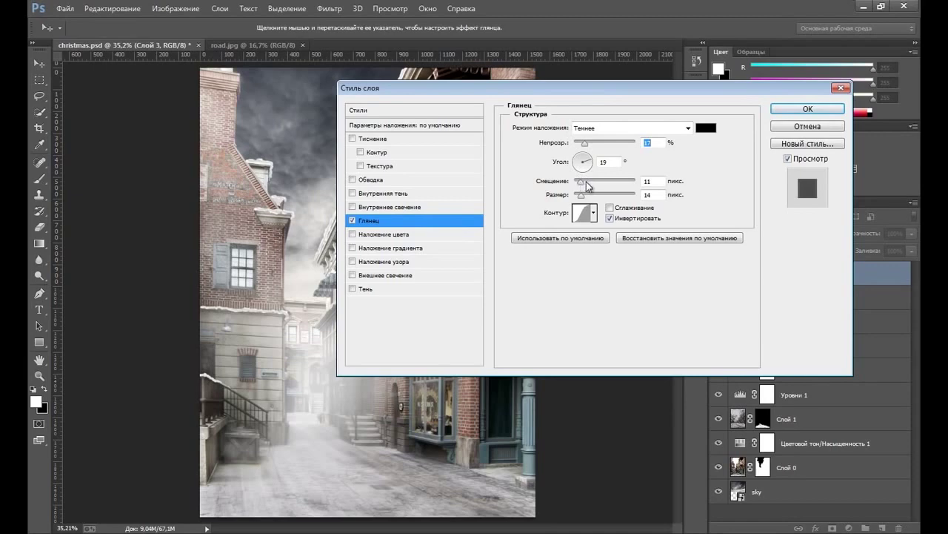
# Set the satin distance to 25 px and size 27 px, easing opacity to about 16%.
pyautogui.moveTo(546, 93); pyautogui.dragTo(562, 102)
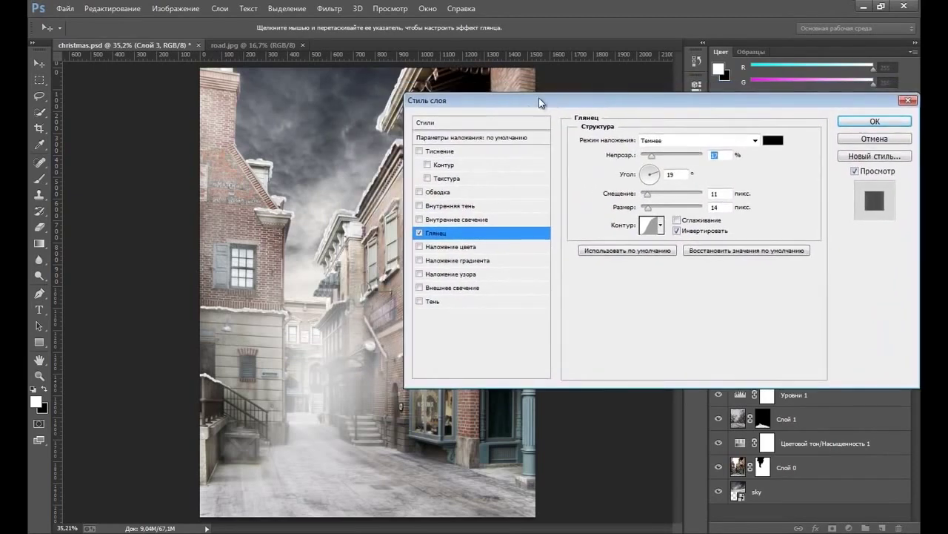
pyautogui.moveTo(573, 101); pyautogui.dragTo(559, 154)
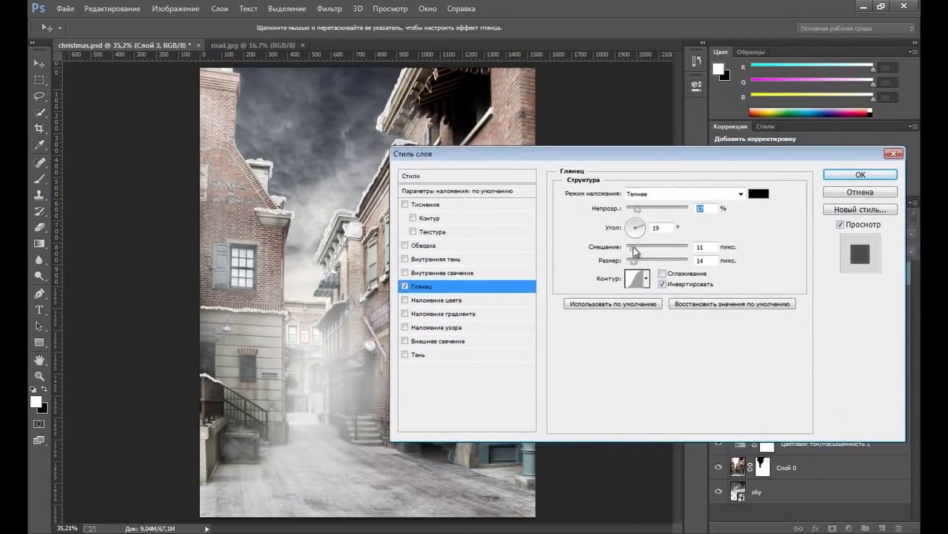
pyautogui.moveTo(634, 248); pyautogui.dragTo(639, 262)
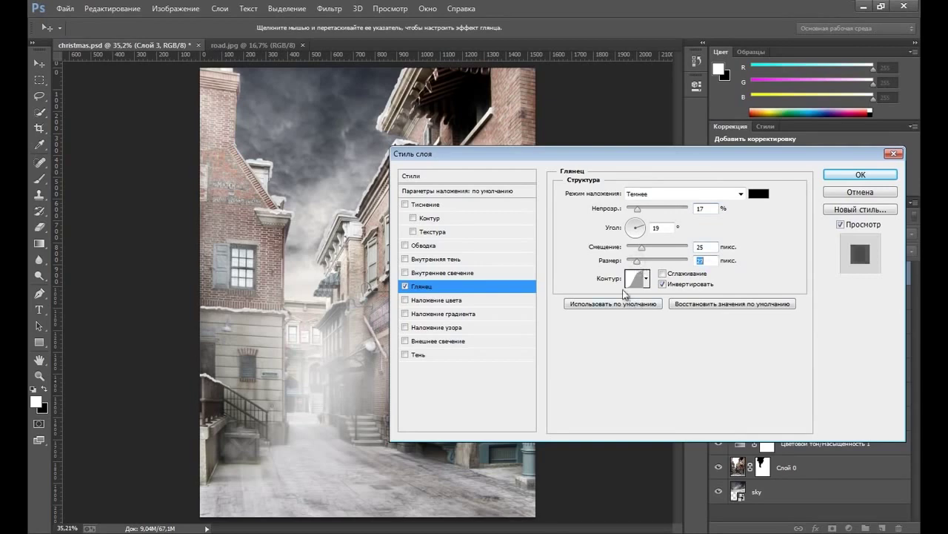
pyautogui.moveTo(535, 159); pyautogui.dragTo(534, 220)
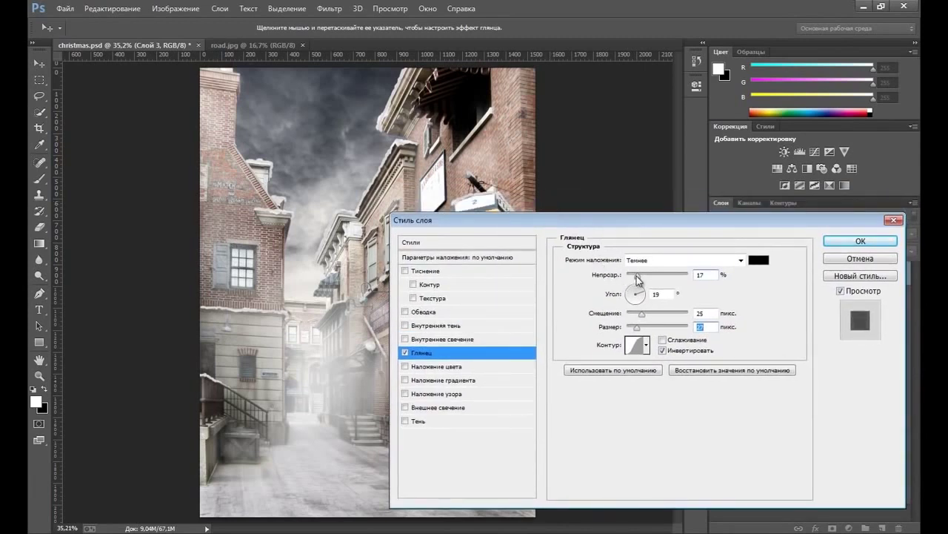
pyautogui.moveTo(637, 275); pyautogui.dragTo(639, 300)
pyautogui.moveTo(567, 224); pyautogui.dragTo(575, 228)
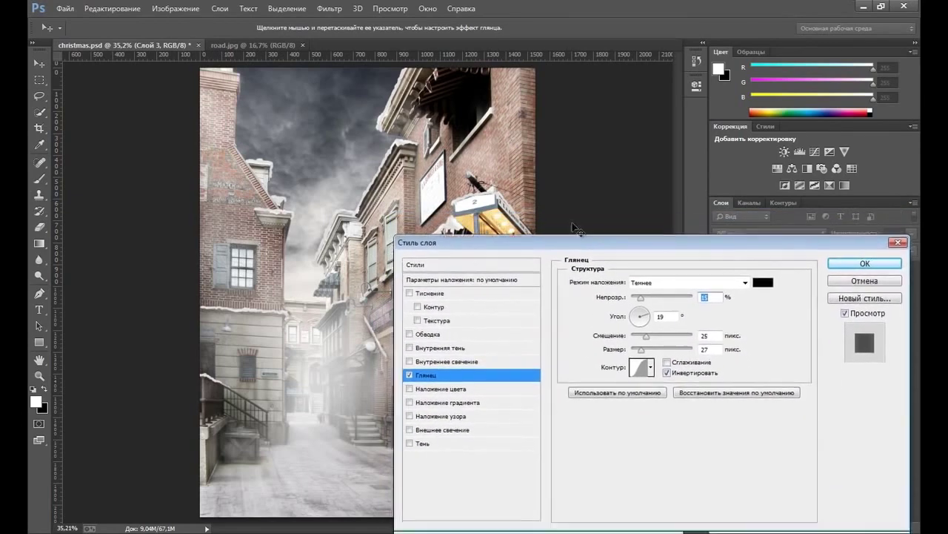
pyautogui.moveTo(560, 240); pyautogui.dragTo(557, 119)
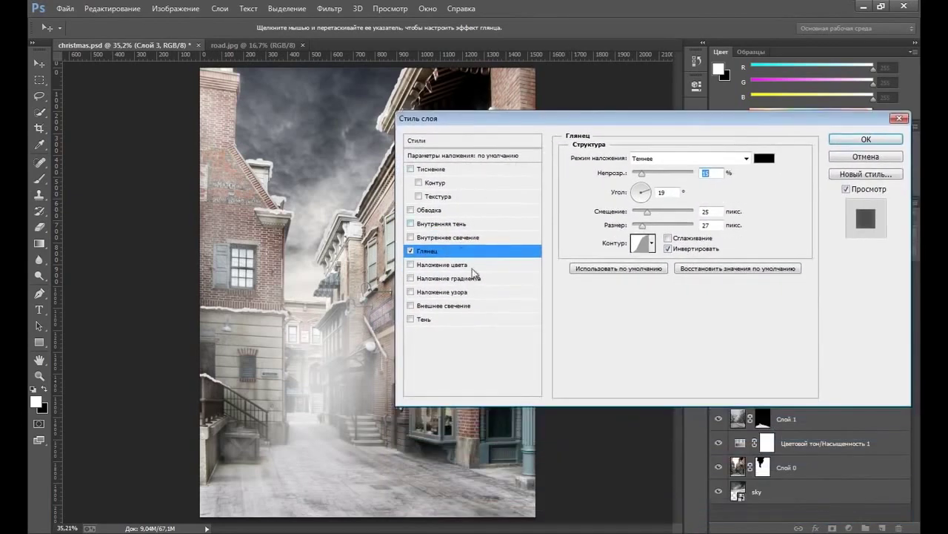
# Add a low-opacity Multiply drop shadow to Слой 3 and apply it with the satin effect.
pyautogui.click(420, 319)
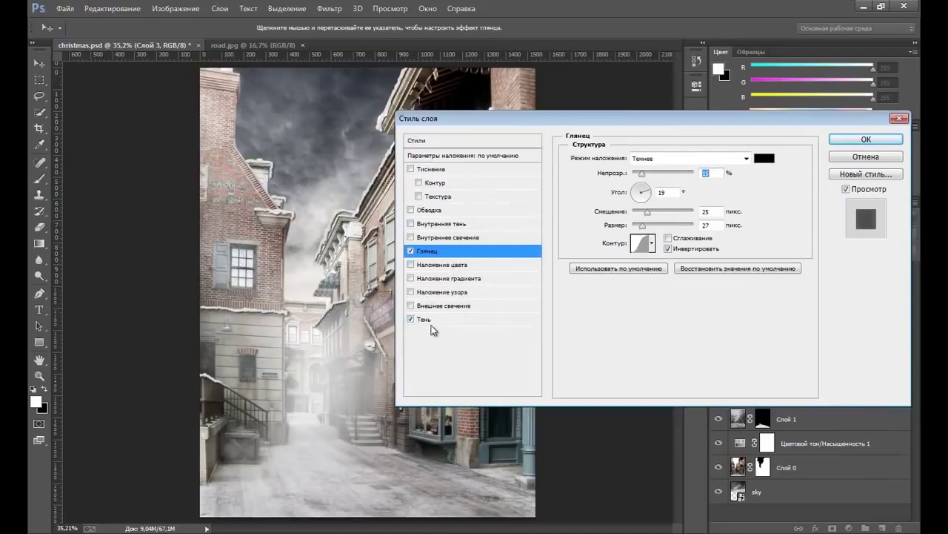
pyautogui.click(430, 322)
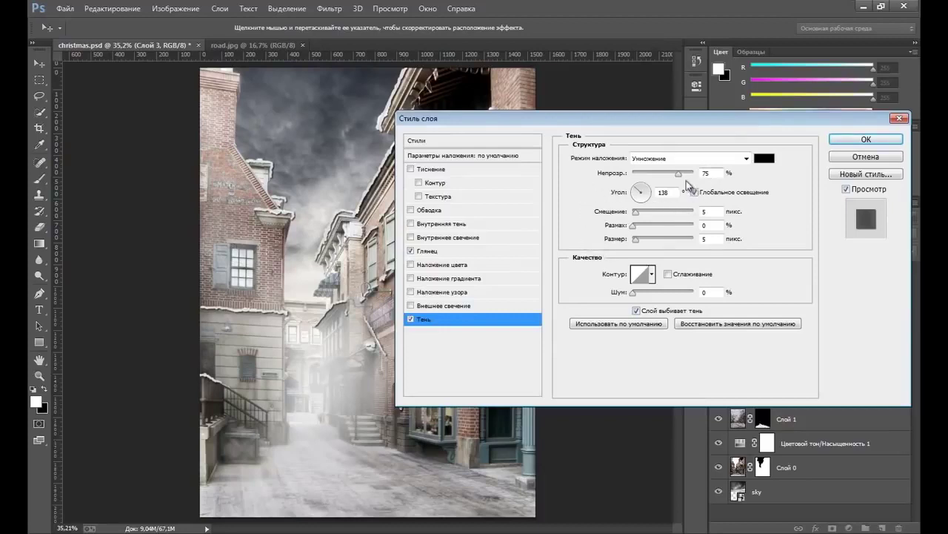
pyautogui.moveTo(680, 180); pyautogui.dragTo(644, 177)
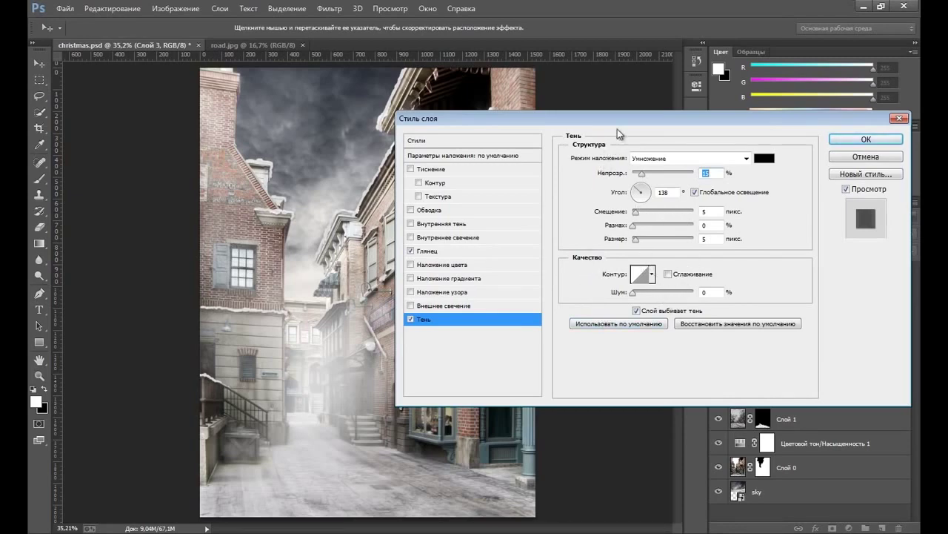
pyautogui.moveTo(618, 129); pyautogui.dragTo(655, 185)
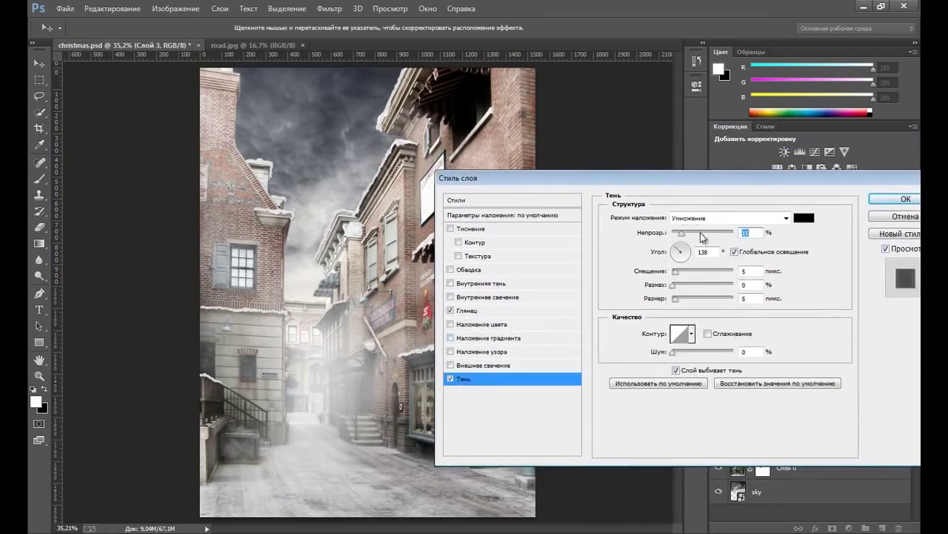
pyautogui.moveTo(697, 178); pyautogui.dragTo(676, 167)
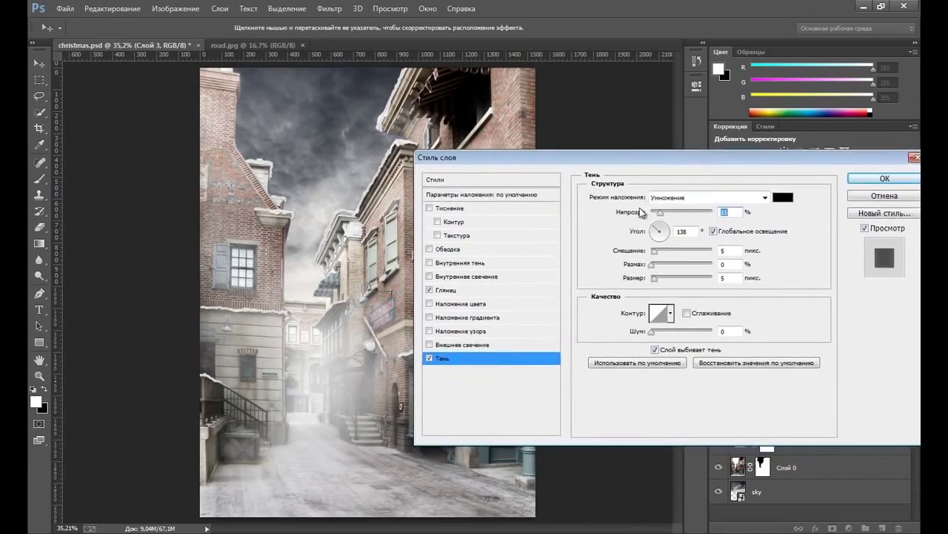
pyautogui.click(878, 178)
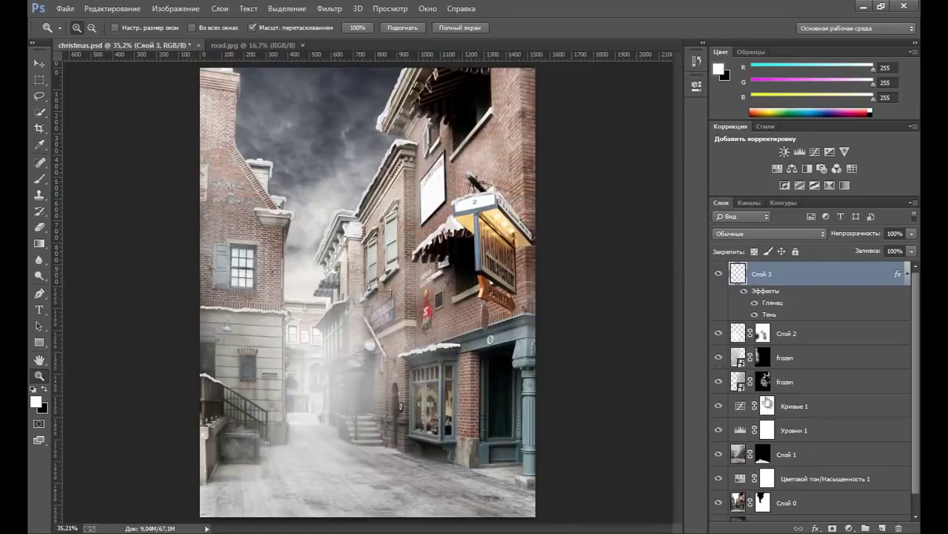
# Group Слой 3, Слой 2 and both frozen layers into Группа 1, toggling its visibility to compare.
pyautogui.click(801, 382)
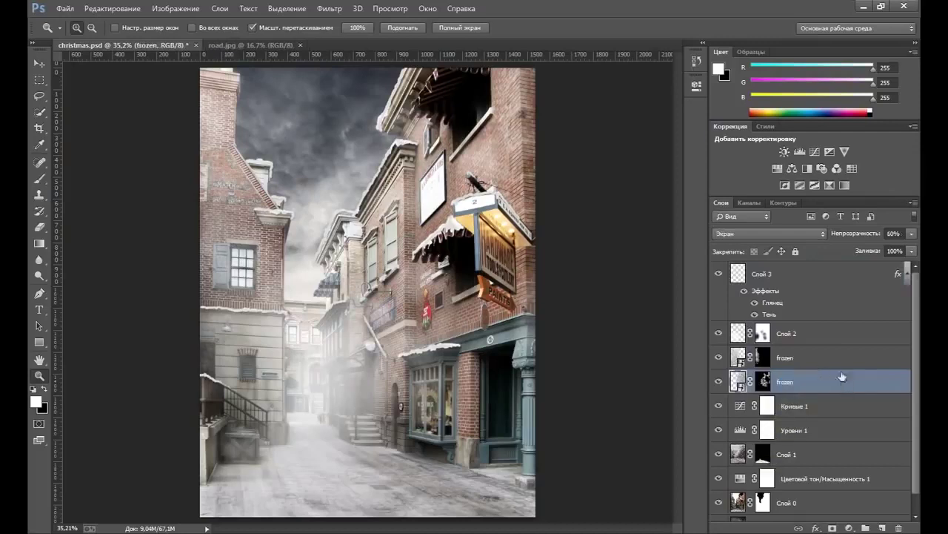
pyautogui.click(813, 274)
pyautogui.keyDown('shift'); pyautogui.click(826, 385); pyautogui.keyUp('shift')
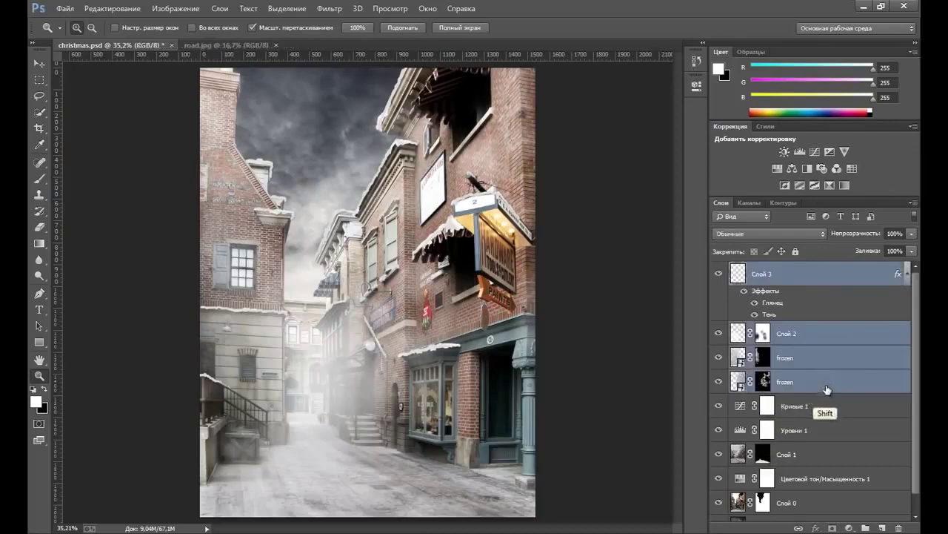
pyautogui.press('ctrl')
pyautogui.hotkey('ctrl', 'g')
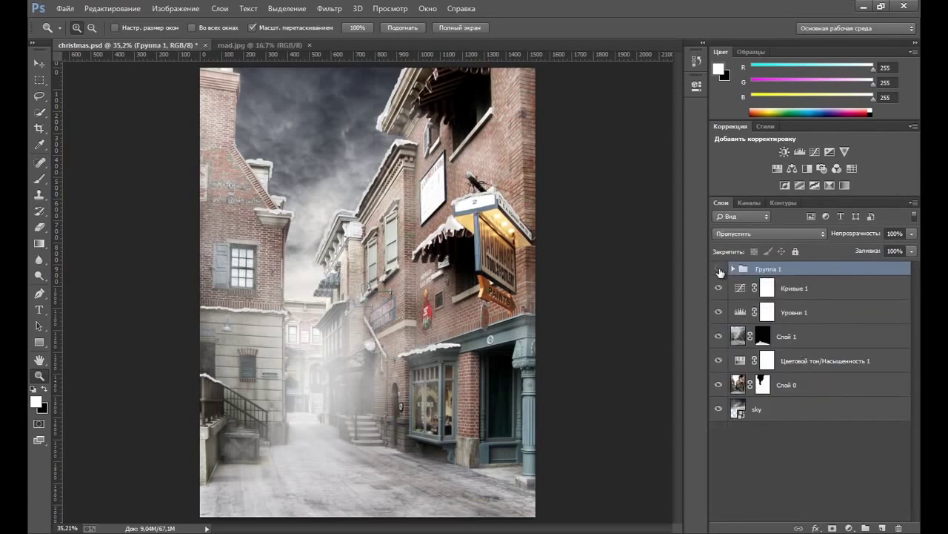
pyautogui.click(719, 270)
pyautogui.click(719, 270)
# On a new Слой 4, paint a soft 24 px brush stroke over the sign lamp.
pyautogui.click(883, 528)
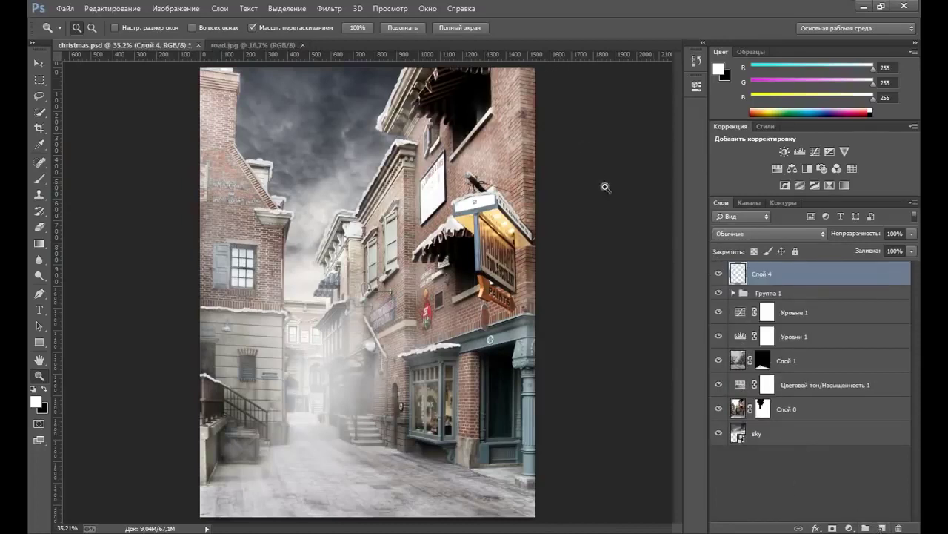
pyautogui.click(40, 182)
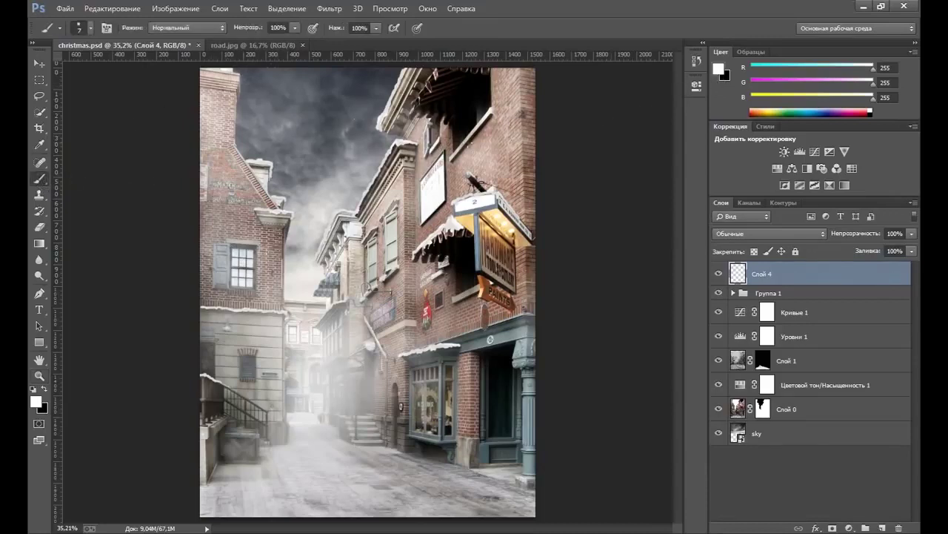
pyautogui.click(92, 28)
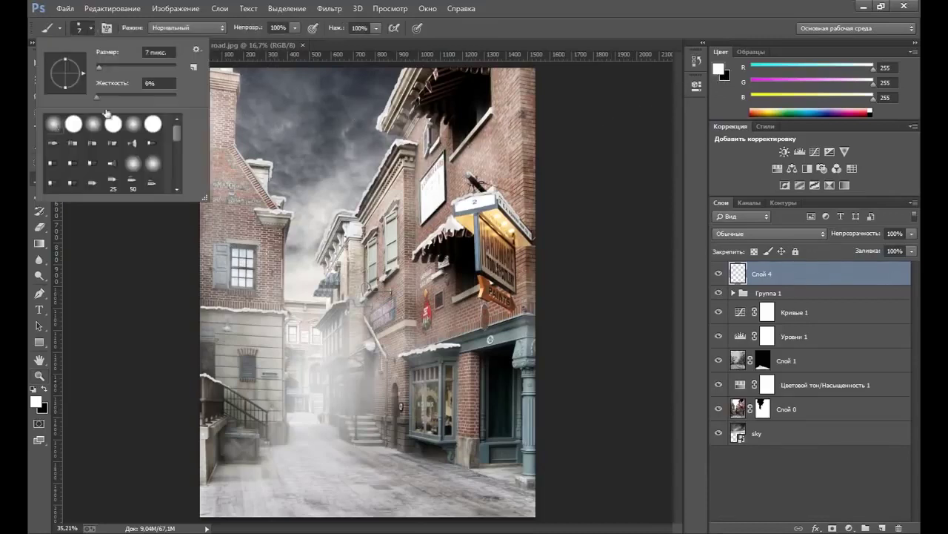
pyautogui.moveTo(98, 67); pyautogui.dragTo(106, 68)
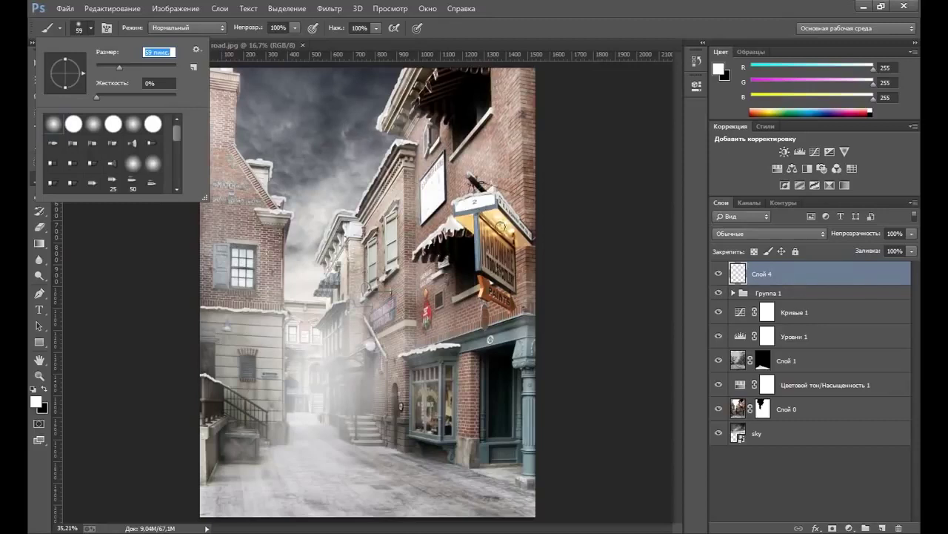
pyautogui.moveTo(494, 218); pyautogui.dragTo(504, 226)
# Set the foreground to dark brown #662c01 and repaint over the glowing sign lamp.
pyautogui.click(723, 68)
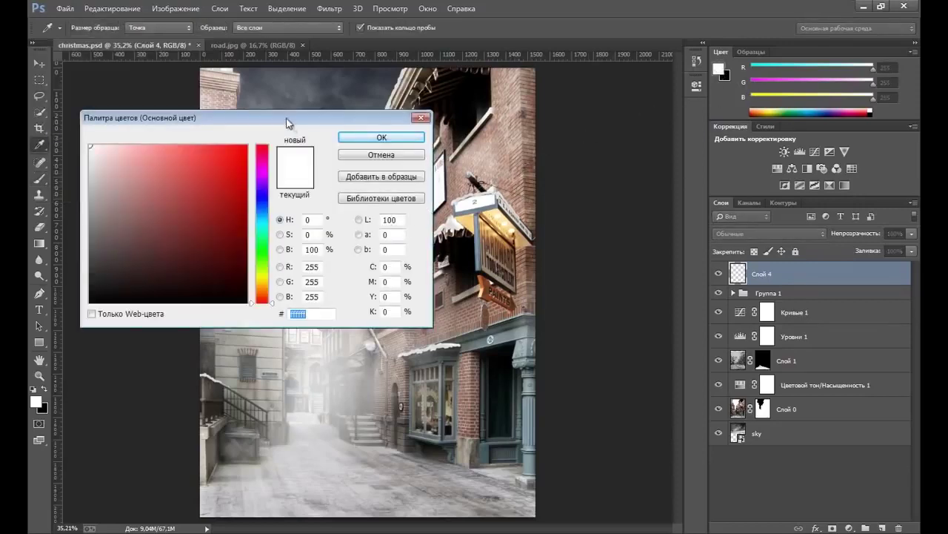
pyautogui.moveTo(287, 122); pyautogui.dragTo(289, 102)
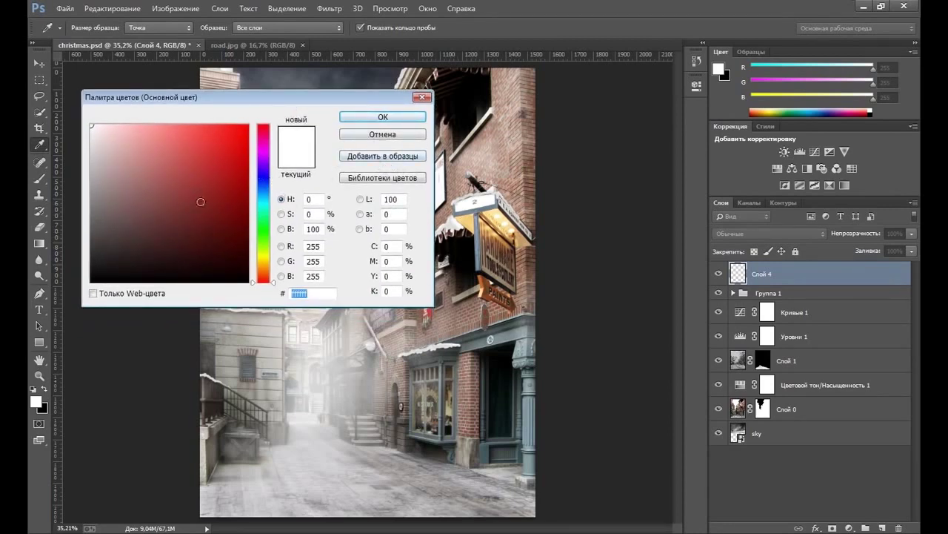
pyautogui.click(264, 271)
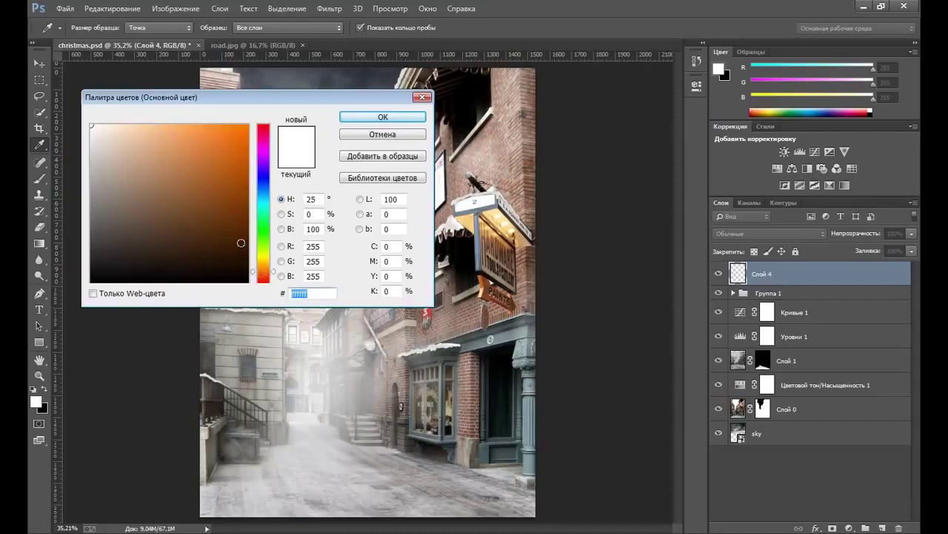
pyautogui.click(246, 219)
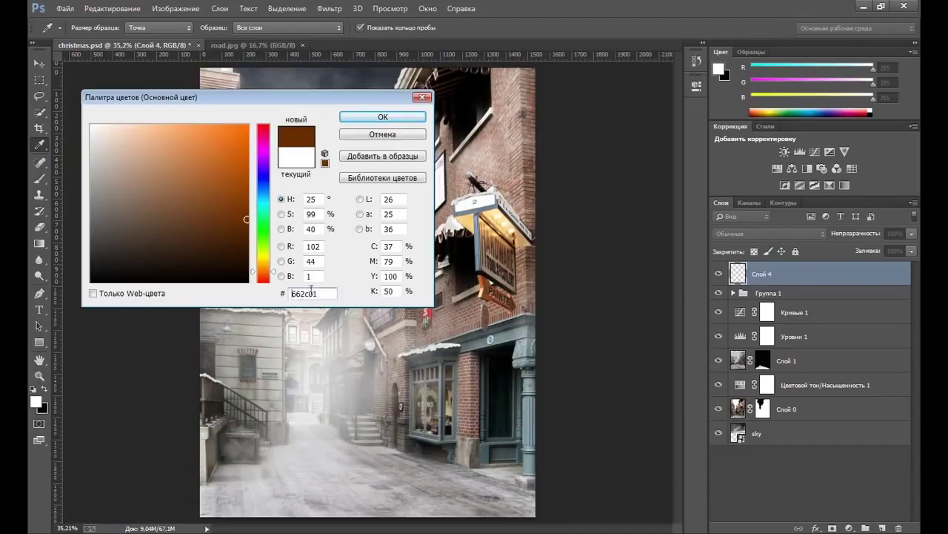
pyautogui.click(377, 117)
pyautogui.press('b')
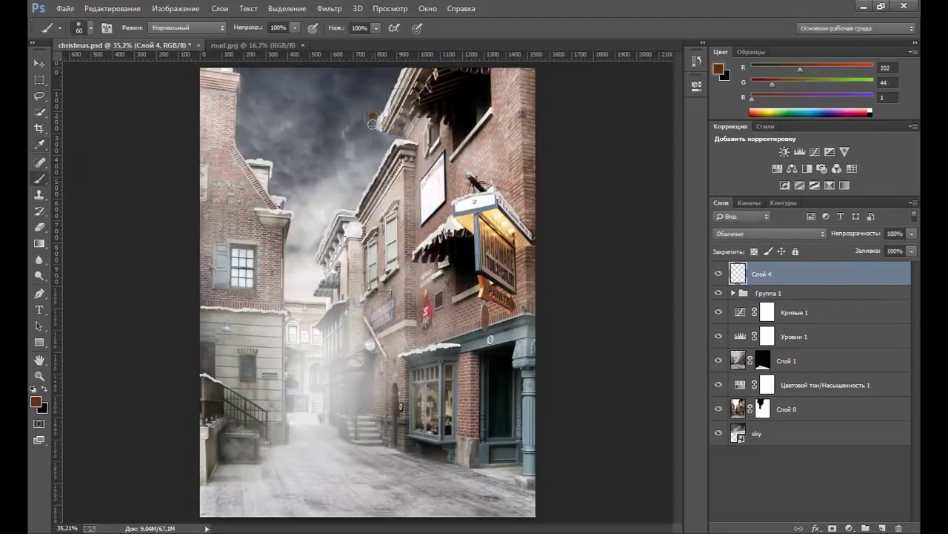
pyautogui.hotkey('ctrl', 'z')
pyautogui.moveTo(493, 215)
pyautogui.mouseDown()
pyautogui.moveTo(513, 235)
pyautogui.moveTo(499, 220)
pyautogui.mouseUp()
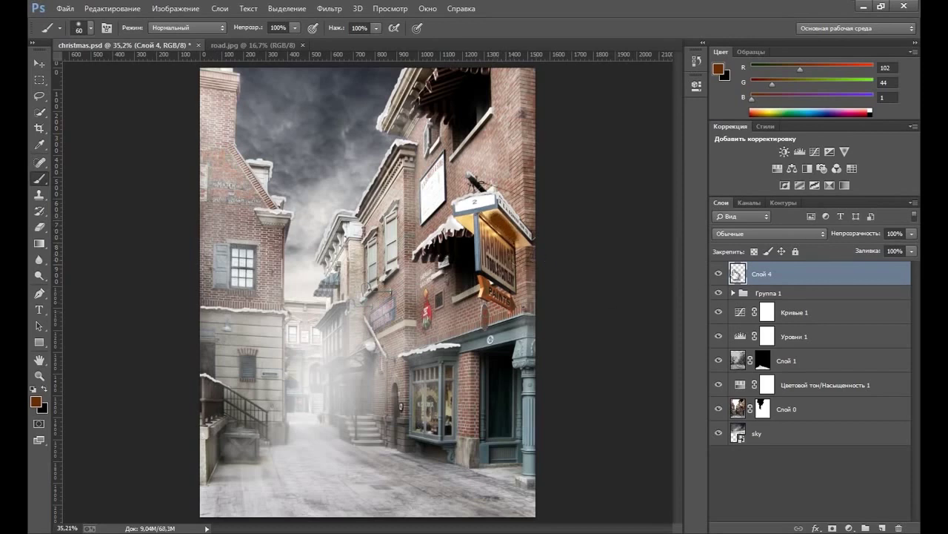
# Set Слой 4 to Screen blending and toggle it to compare the glow.
pyautogui.click(757, 234)
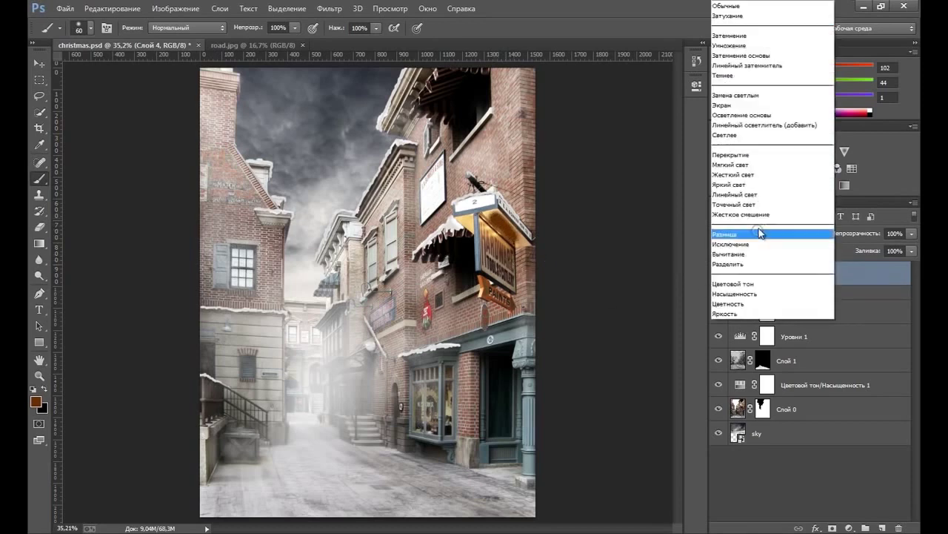
pyautogui.click(737, 104)
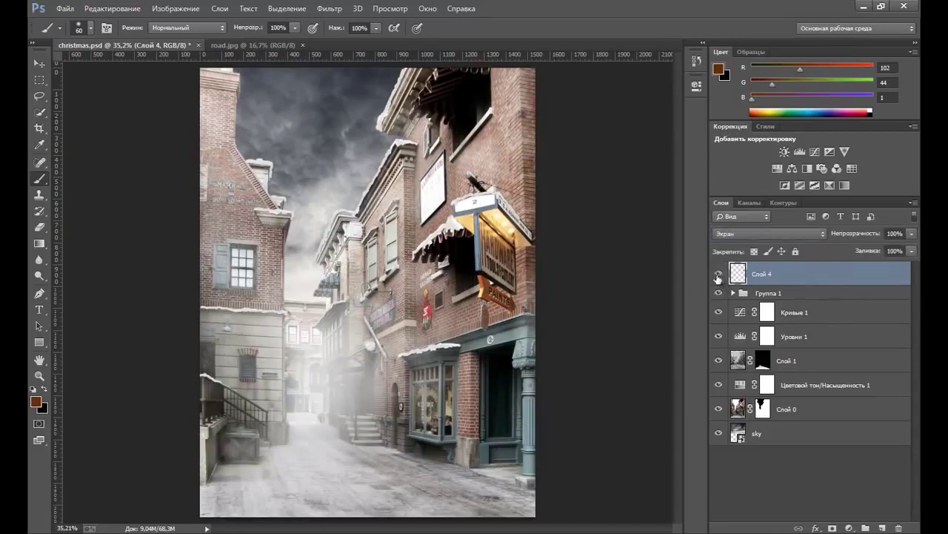
pyautogui.click(717, 276)
pyautogui.click(718, 275)
# Duplicate Слой 4 and set the copy to Color Dodge, toggling it to compare.
pyautogui.hotkey('ctrl', 'j')
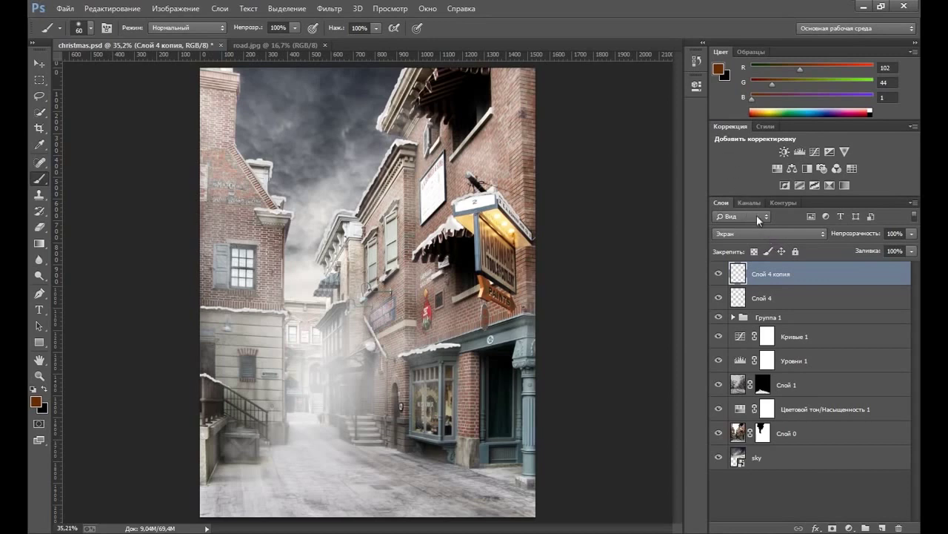
pyautogui.click(766, 235)
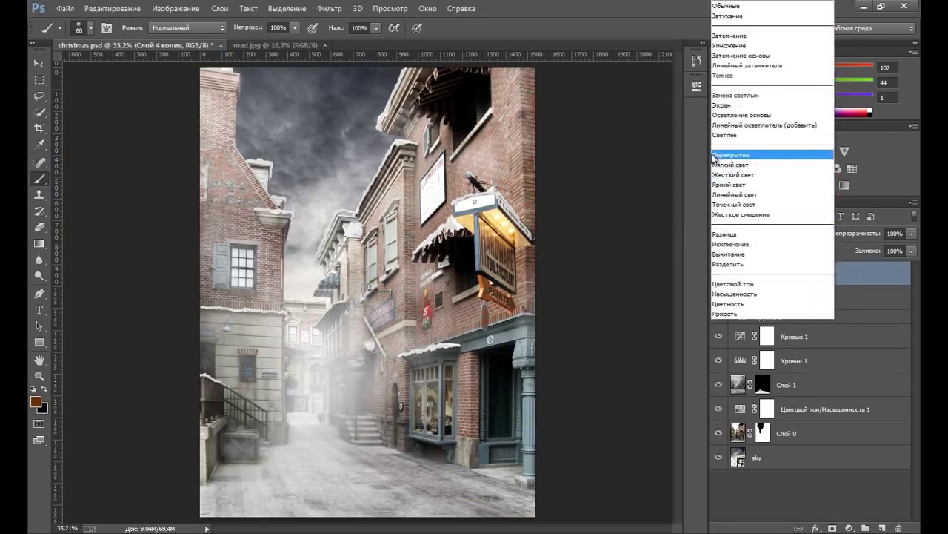
pyautogui.click(760, 115)
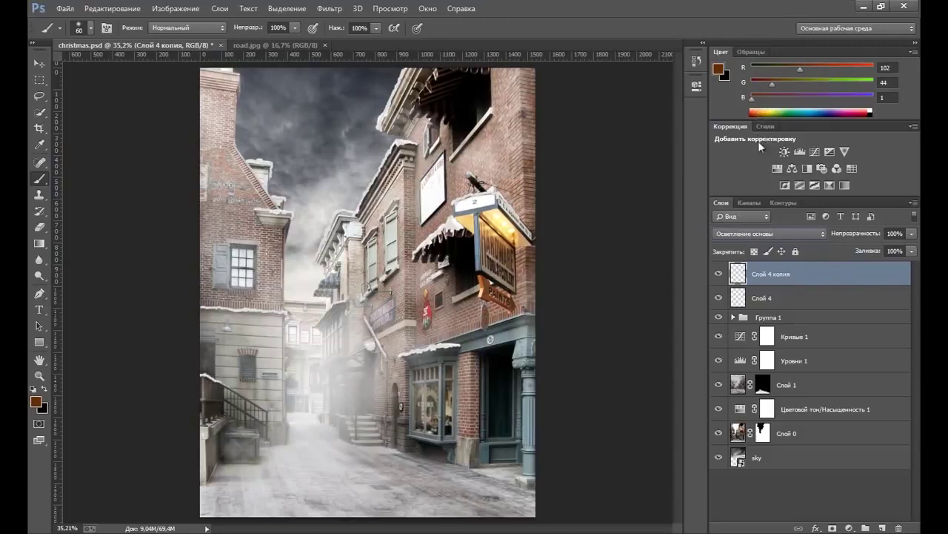
pyautogui.click(718, 276)
pyautogui.click(718, 276)
# Add a new Слой 5 and set the foreground colour to a bright orange.
pyautogui.click(882, 529)
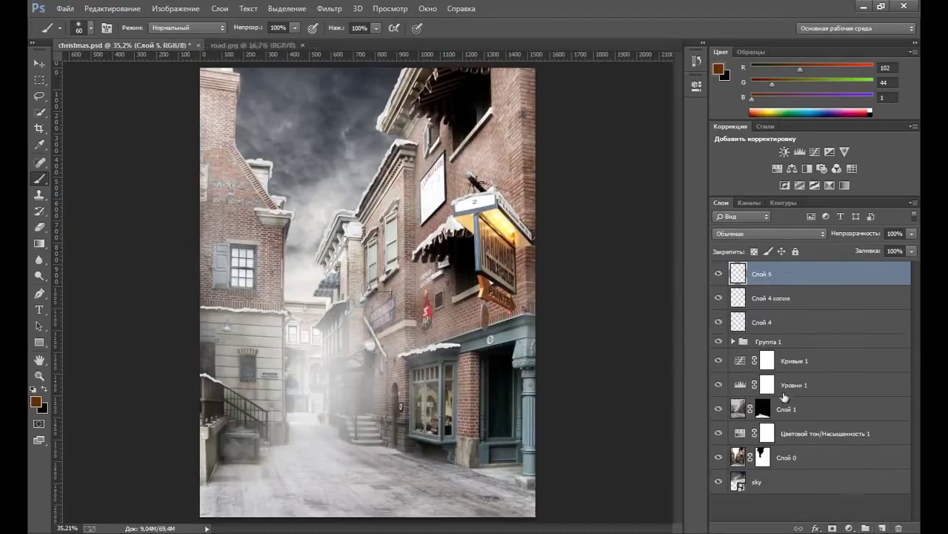
pyautogui.click(719, 69)
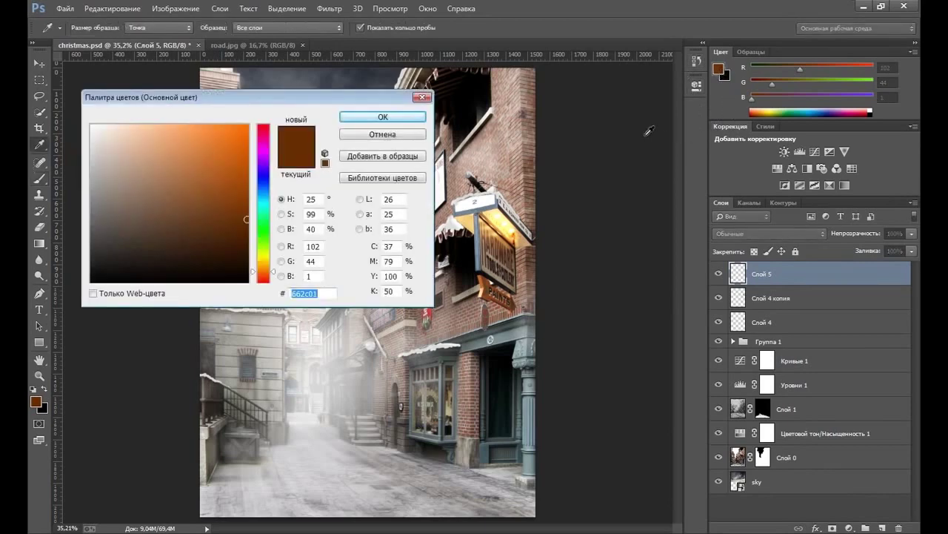
pyautogui.moveTo(309, 100); pyautogui.dragTo(377, 119)
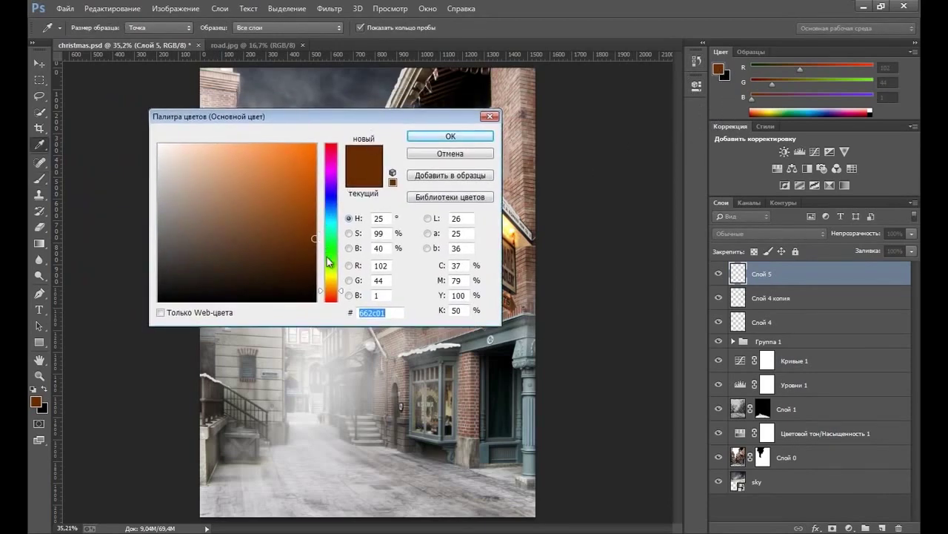
pyautogui.moveTo(323, 294); pyautogui.dragTo(323, 296)
pyautogui.click(283, 165)
pyautogui.moveTo(295, 177); pyautogui.dragTo(280, 151)
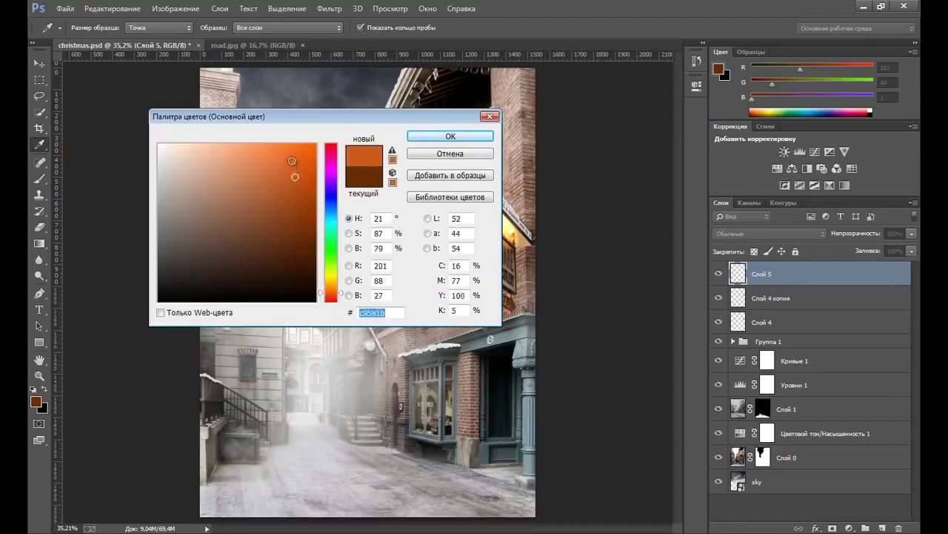
pyautogui.click(281, 172)
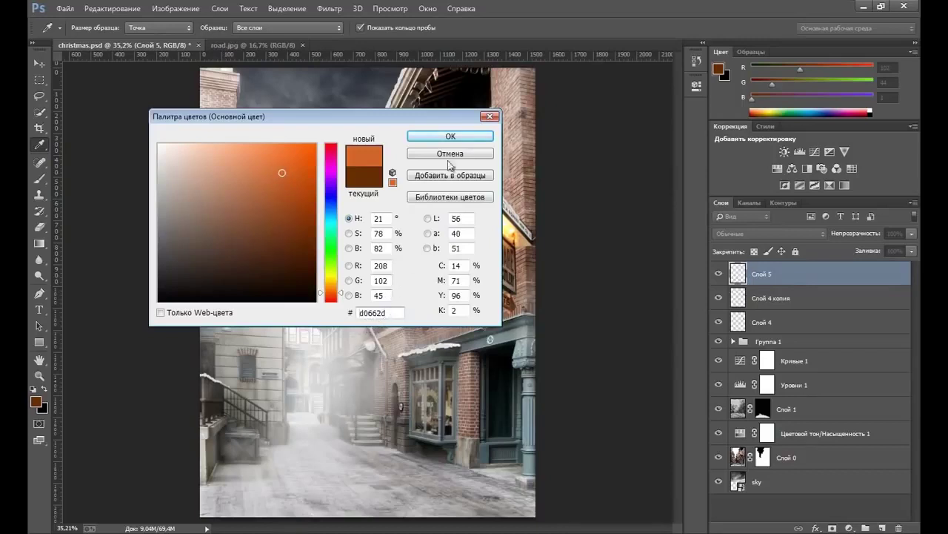
pyautogui.click(451, 138)
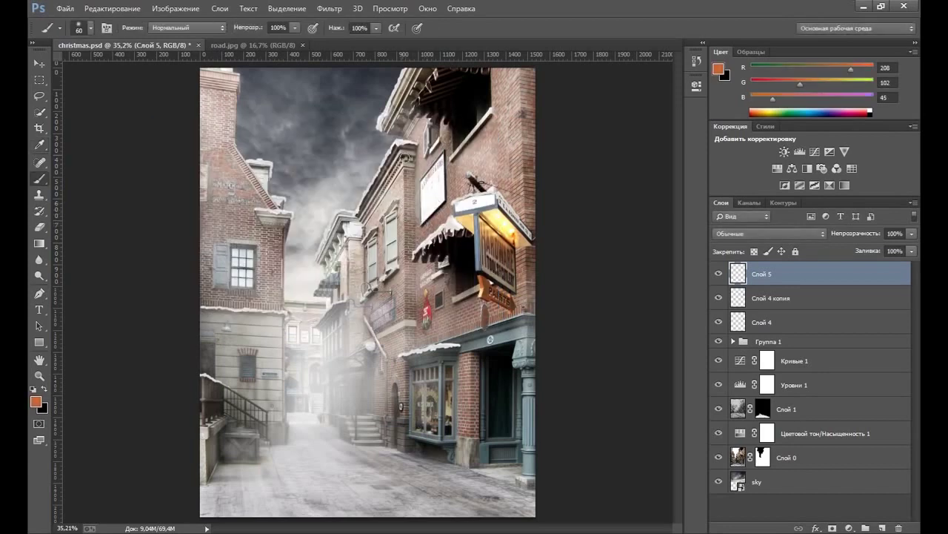
# Paint a 700 px orange wash over the lantern sign and blend it as Мягкий свет.
pyautogui.press(']')
pyautogui.press(']')
pyautogui.press(']')
pyautogui.press(']')
pyautogui.press(']')
pyautogui.press(']')
pyautogui.press(']')
pyautogui.press(']')
pyautogui.press(']')
pyautogui.press(']')
pyautogui.press(']')
pyautogui.press(']')
pyautogui.press('[')
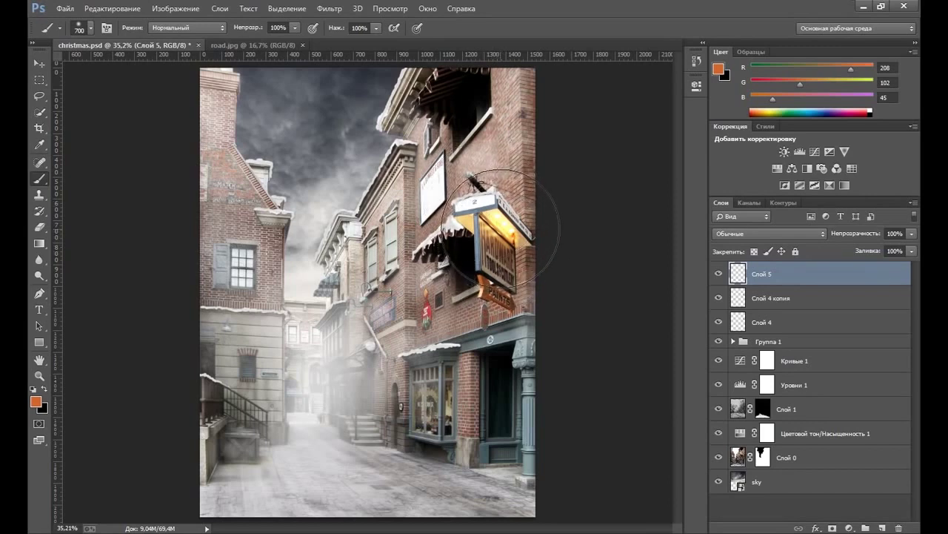
pyautogui.click(508, 218)
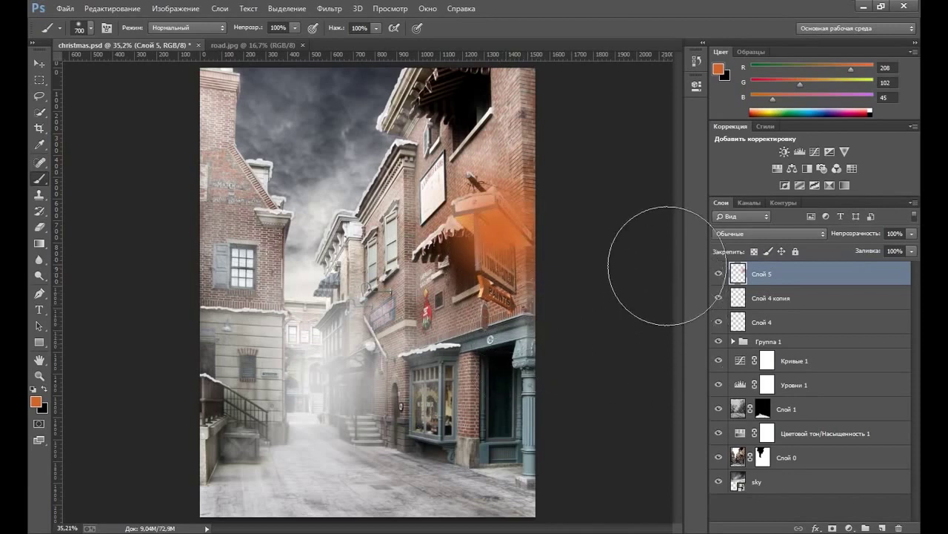
pyautogui.click(774, 235)
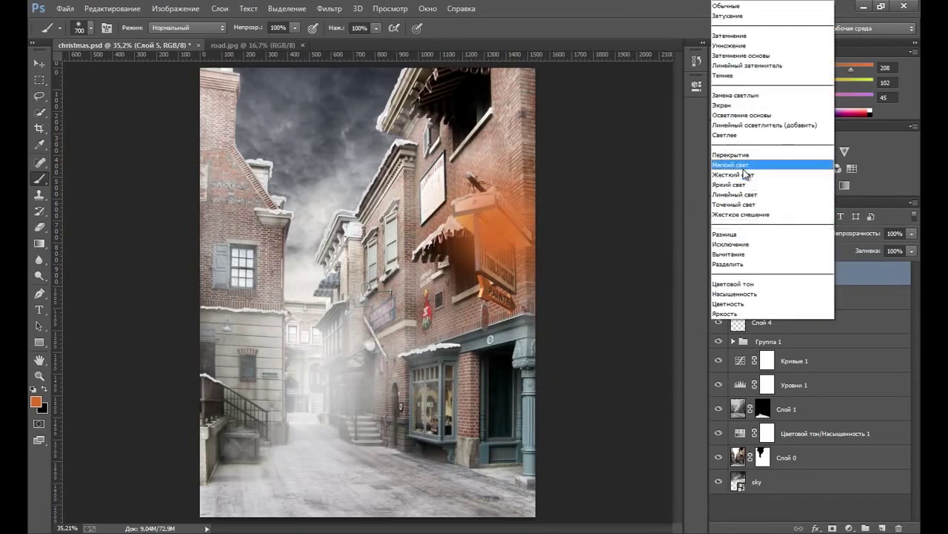
pyautogui.click(744, 165)
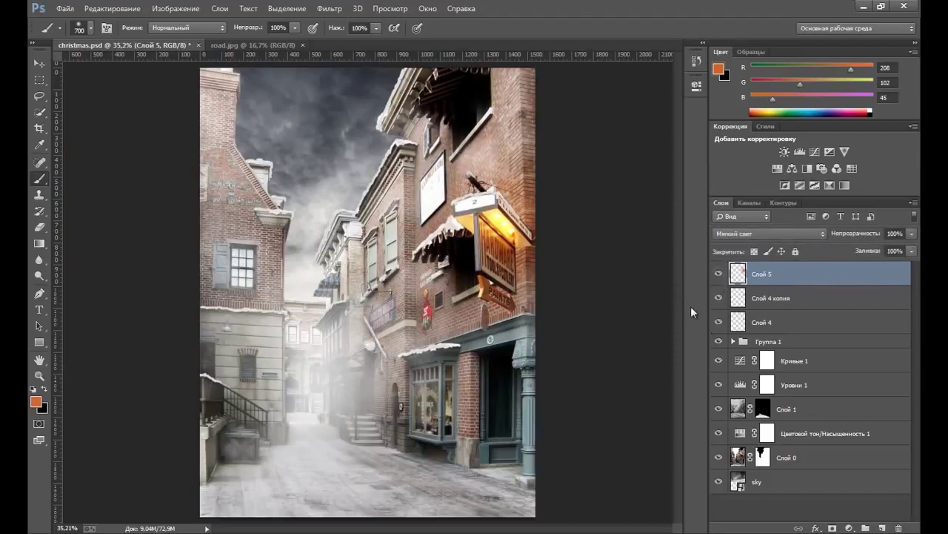
# On new Слой 6, paint #642502 brown over the sign, blended as Линейный осветлитель (добавить).
pyautogui.click(882, 527)
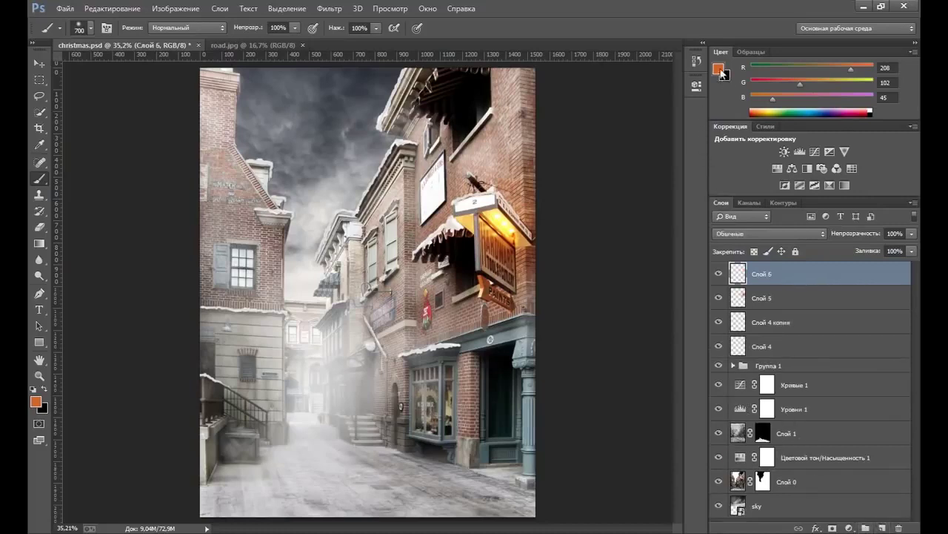
pyautogui.click(719, 69)
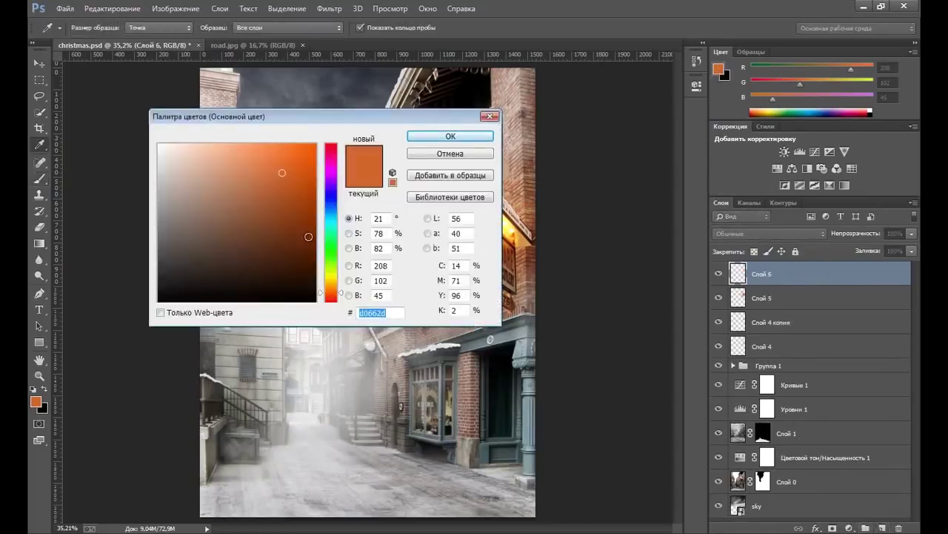
pyautogui.moveTo(309, 237); pyautogui.dragTo(312, 239)
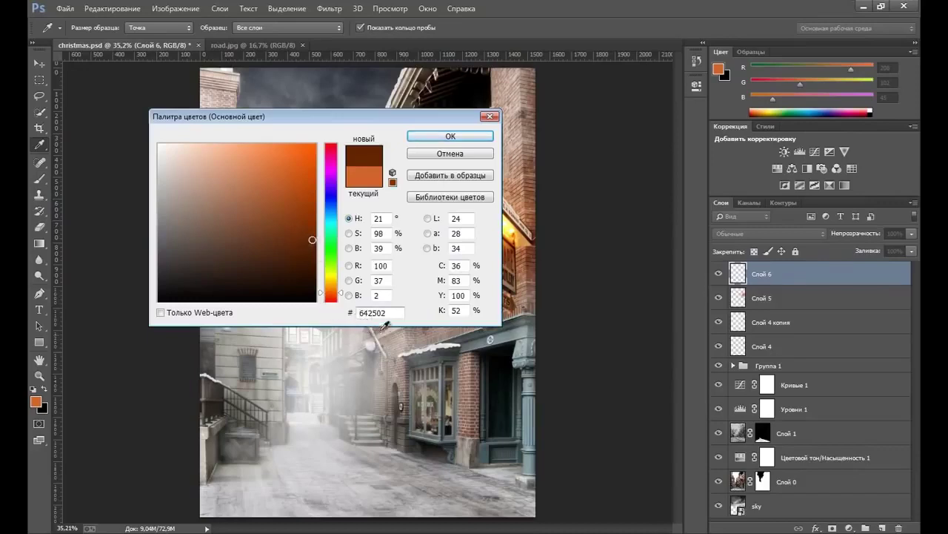
pyautogui.click(459, 137)
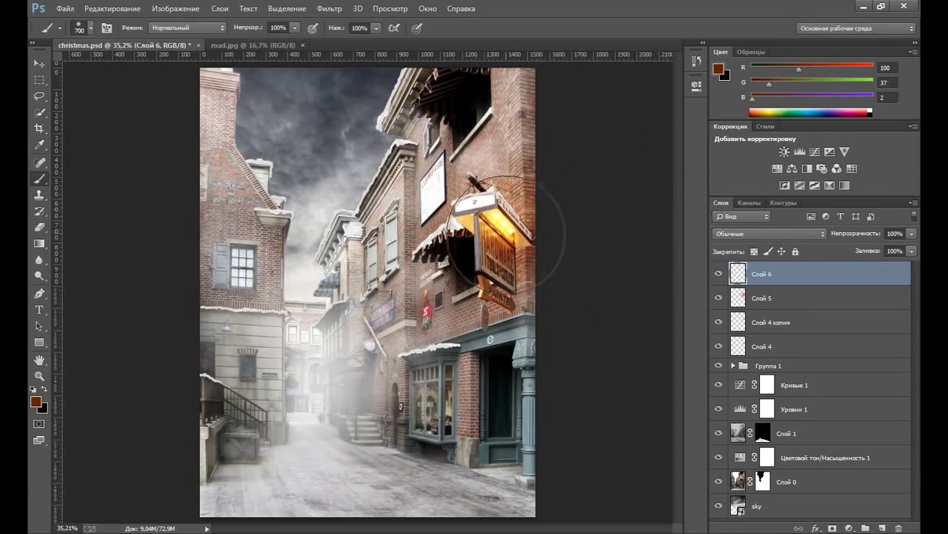
pyautogui.moveTo(508, 232); pyautogui.dragTo(507, 252)
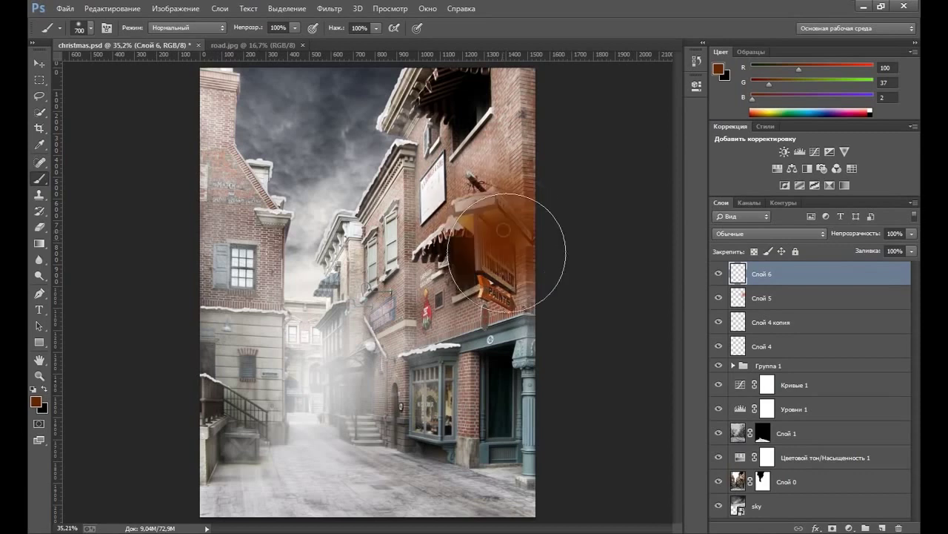
pyautogui.click(765, 234)
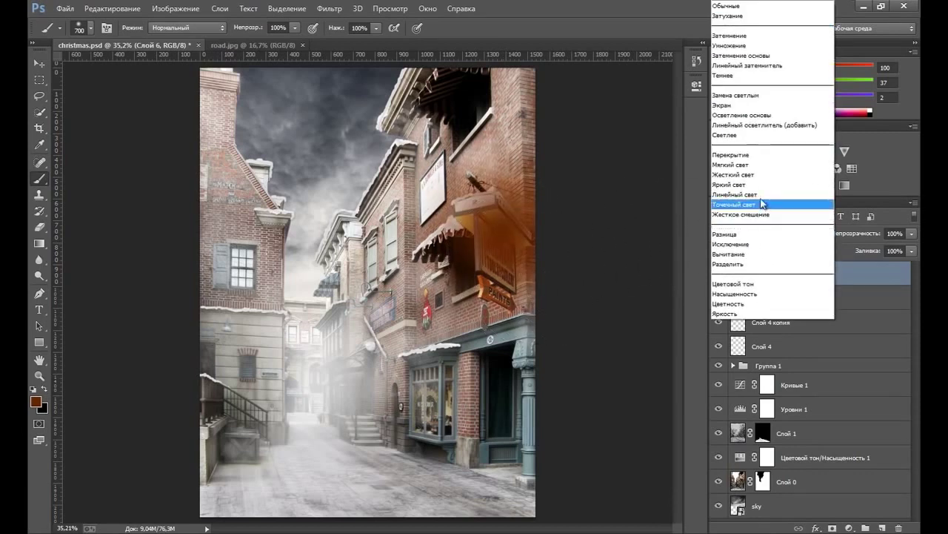
pyautogui.click(755, 125)
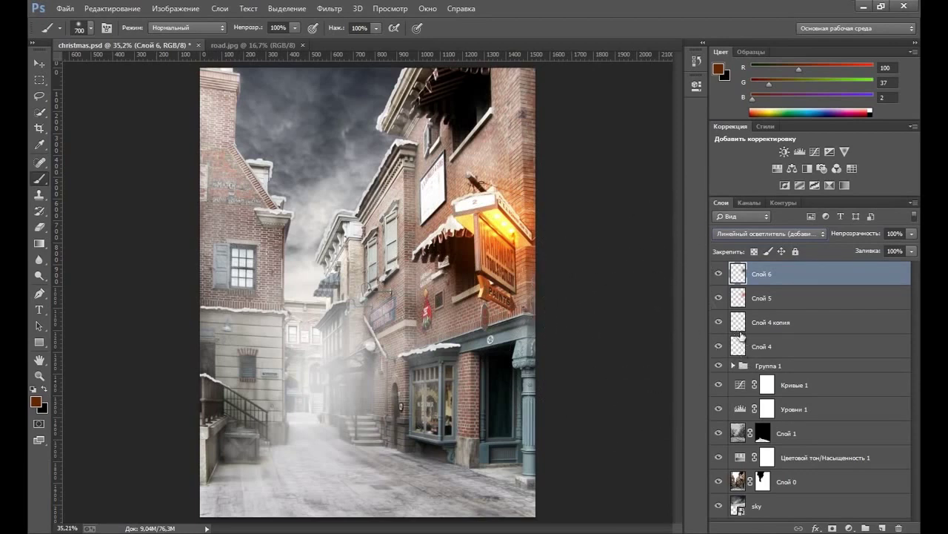
# Group Слой 4 through Слой 6 into Группа 2 at 85% opacity, toggling it to compare.
pyautogui.keyDown('shift'); pyautogui.click(786, 352); pyautogui.keyUp('shift')
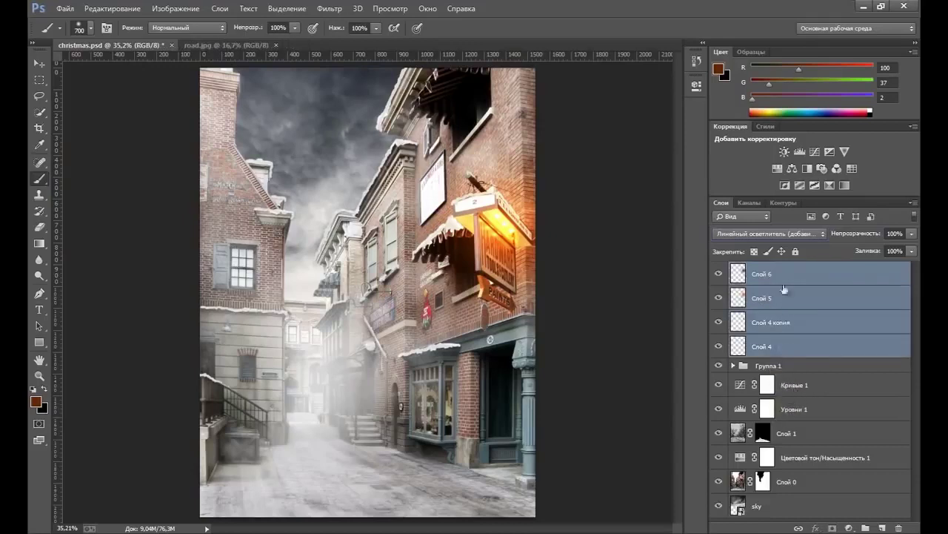
pyautogui.press('ctrl')
pyautogui.hotkey('ctrl', 'g')
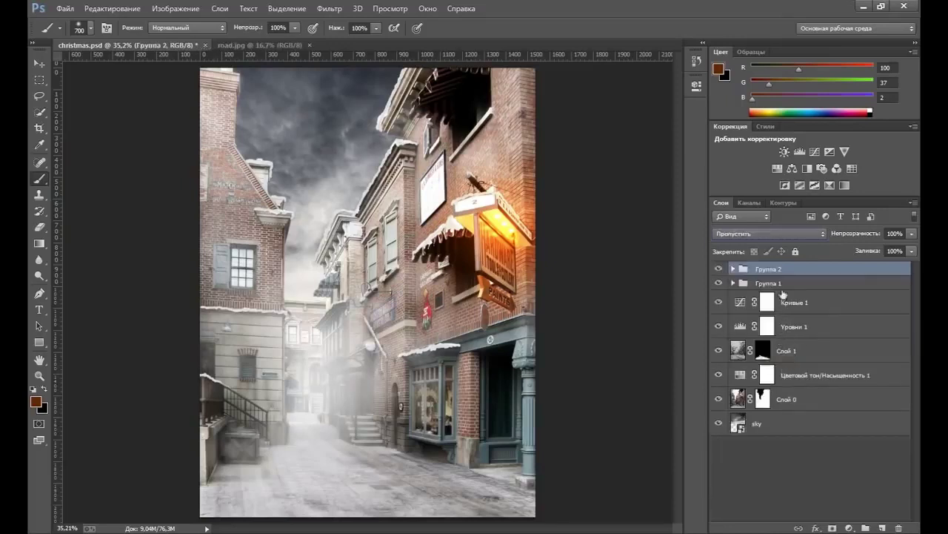
pyautogui.click(912, 233)
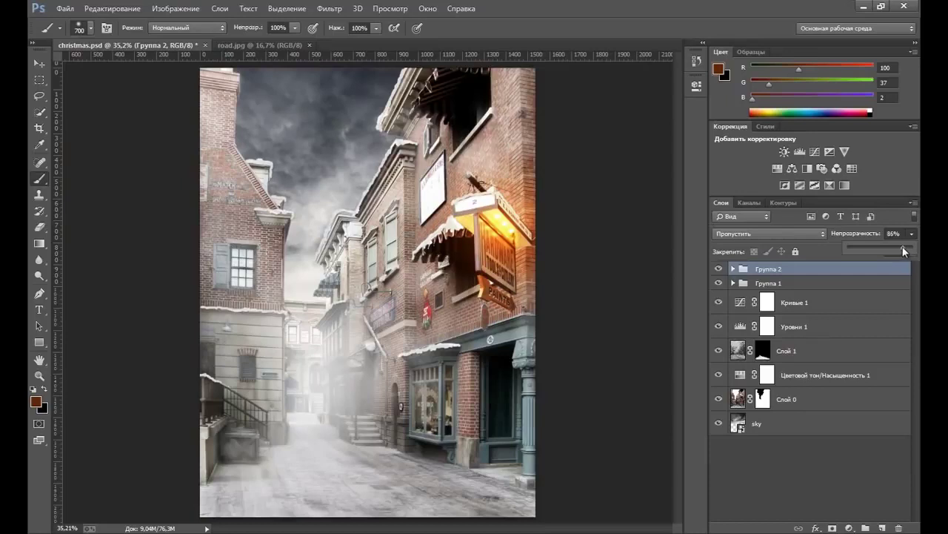
pyautogui.click(763, 280)
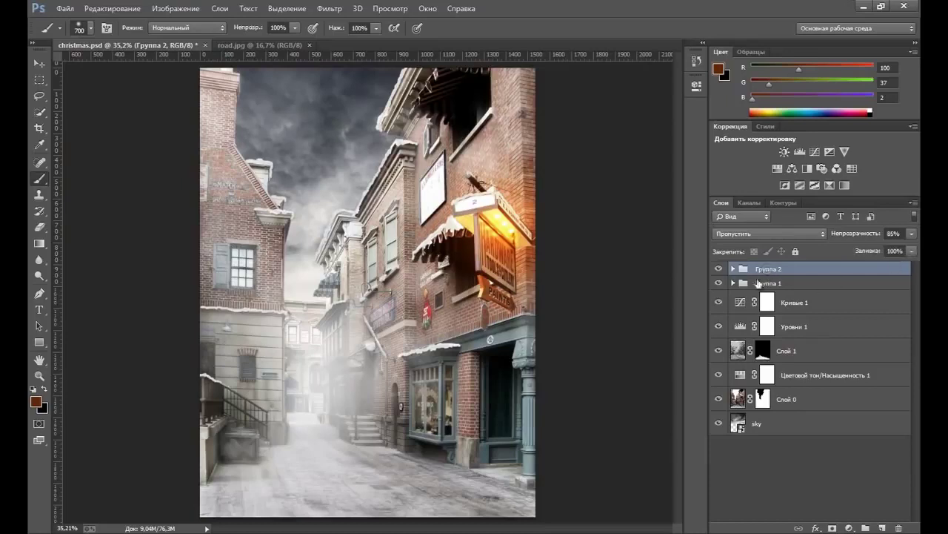
pyautogui.click(719, 271)
pyautogui.click(719, 271)
# Drag the flare image from the winter folder onto the Photoshop canvas as a new layer.
pyautogui.hotkey('alt', 'Tab')
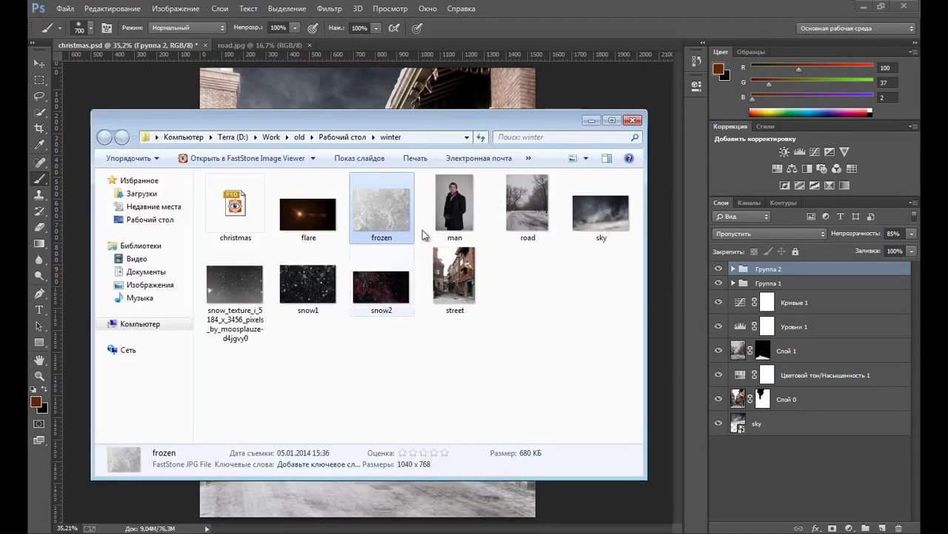
pyautogui.click(326, 216)
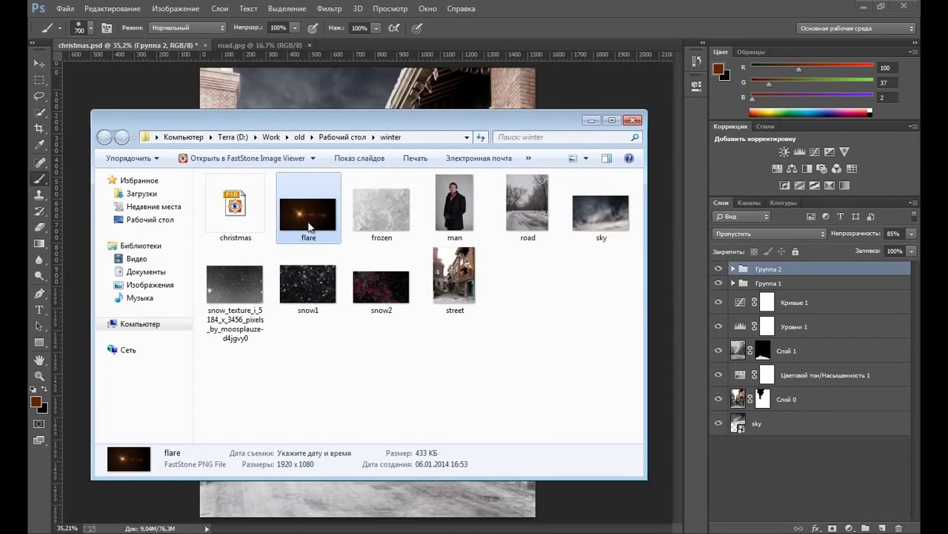
pyautogui.moveTo(309, 226); pyautogui.dragTo(404, 96)
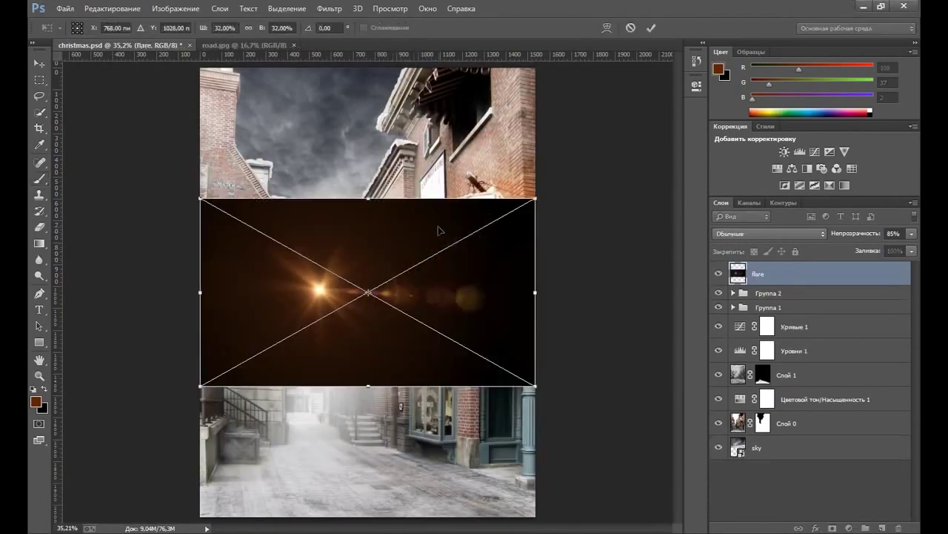
# Set the flare to Экран blending and scale it to about 18.6% over the lantern sign.
pyautogui.click(756, 234)
pyautogui.click(748, 105)
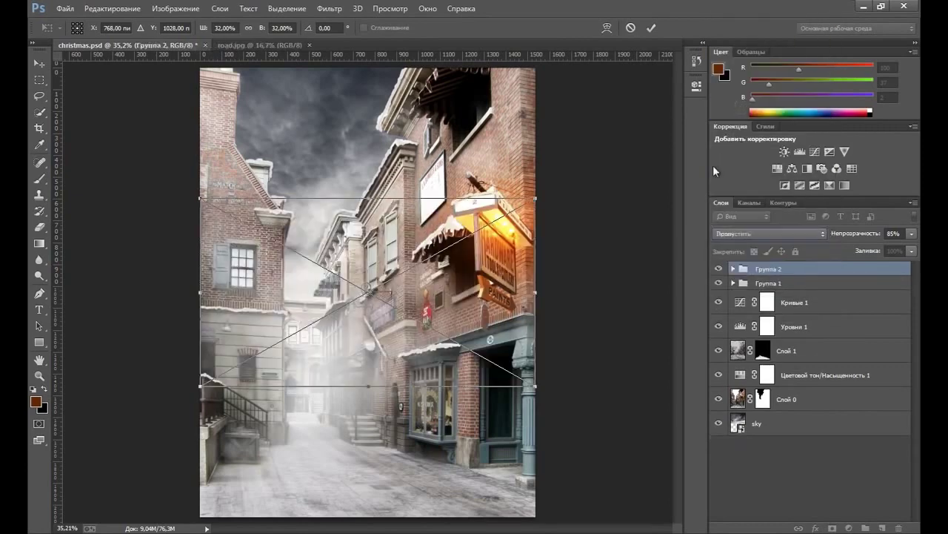
pyautogui.moveTo(329, 290)
pyautogui.mouseDown()
pyautogui.moveTo(514, 223)
pyautogui.moveTo(450, 210)
pyautogui.mouseUp()
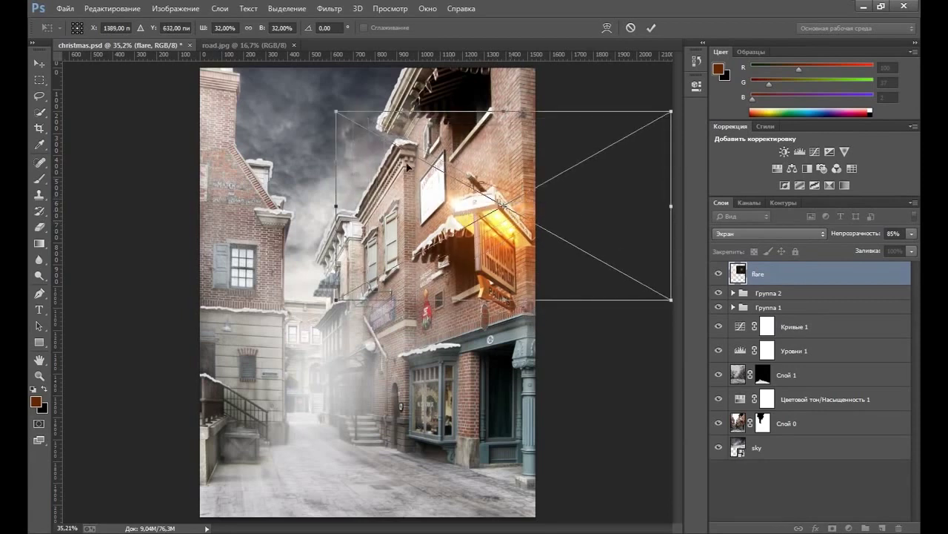
pyautogui.moveTo(335, 111); pyautogui.dragTo(403, 150)
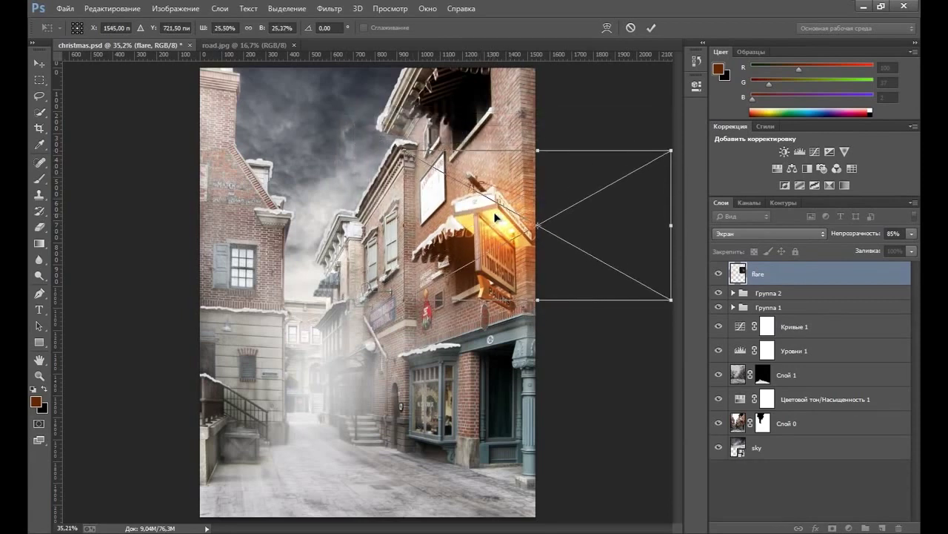
pyautogui.moveTo(495, 213); pyautogui.dragTo(468, 129)
pyautogui.moveTo(382, 74); pyautogui.dragTo(423, 75)
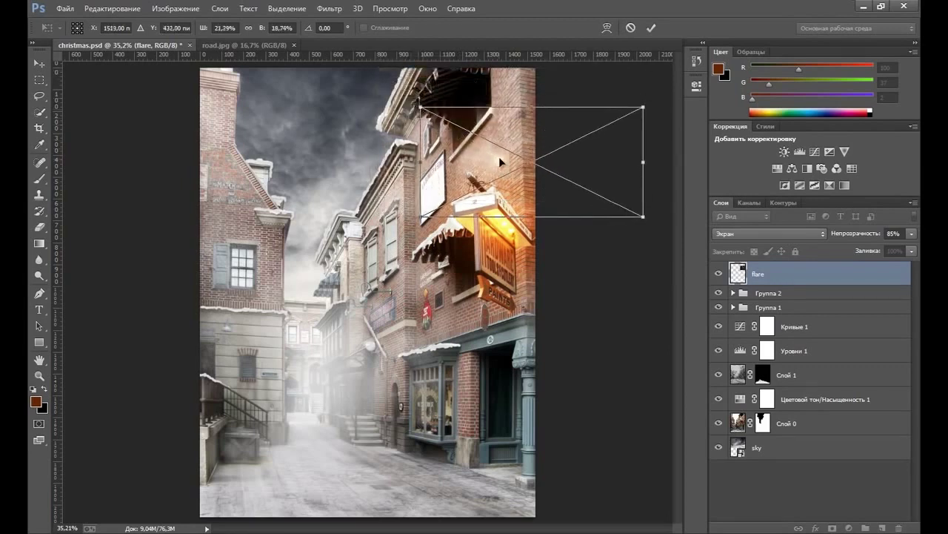
pyautogui.moveTo(499, 157); pyautogui.dragTo(469, 123)
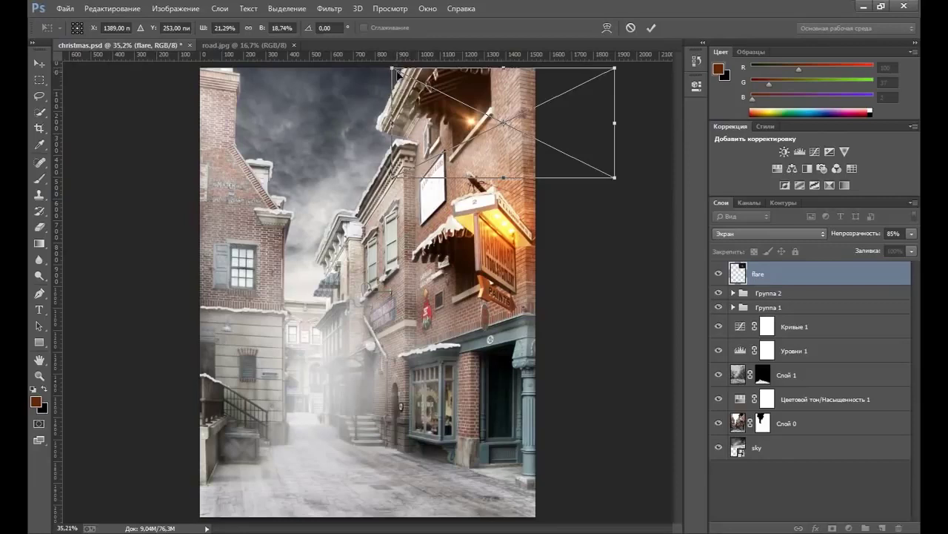
pyautogui.moveTo(395, 67); pyautogui.dragTo(413, 78)
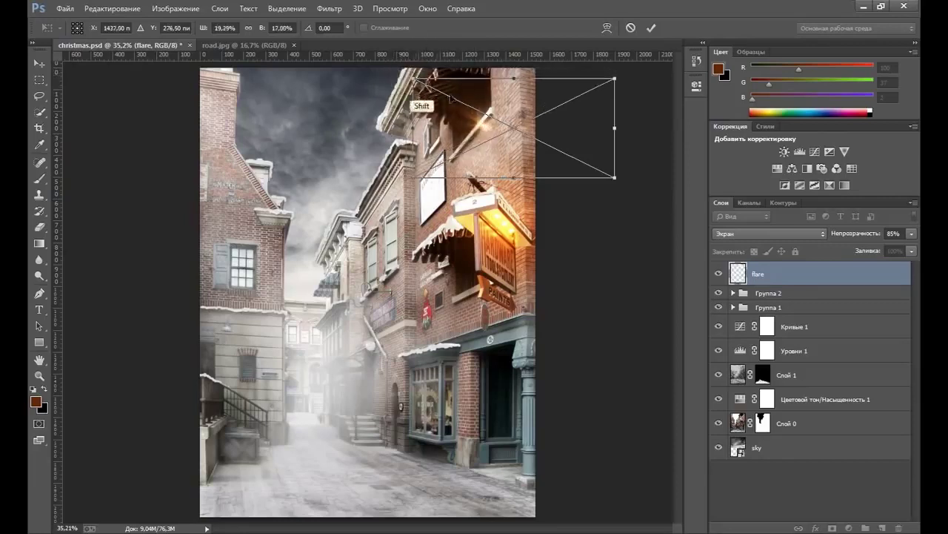
pyautogui.moveTo(615, 127); pyautogui.dragTo(608, 128)
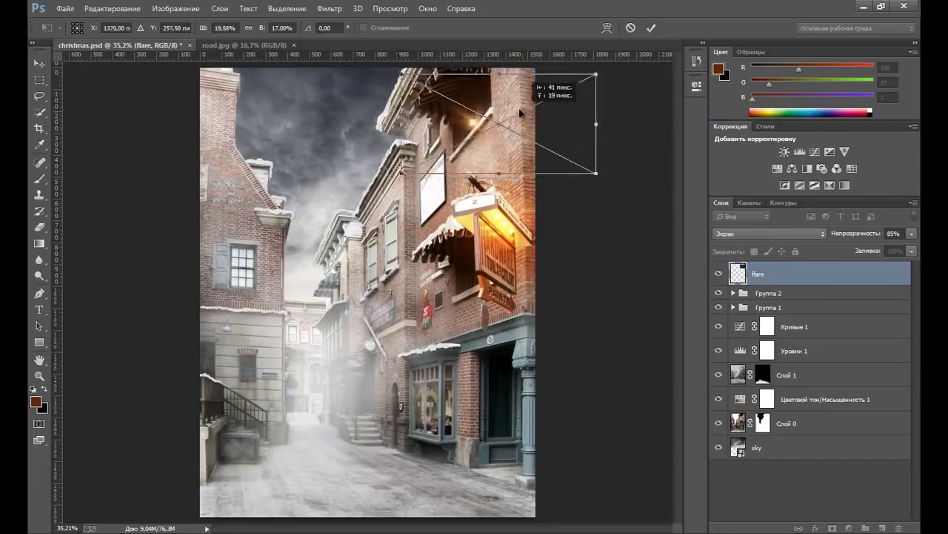
pyautogui.moveTo(539, 126)
pyautogui.mouseDown()
pyautogui.moveTo(521, 115)
pyautogui.moveTo(489, 166)
pyautogui.moveTo(504, 217)
pyautogui.mouseUp()
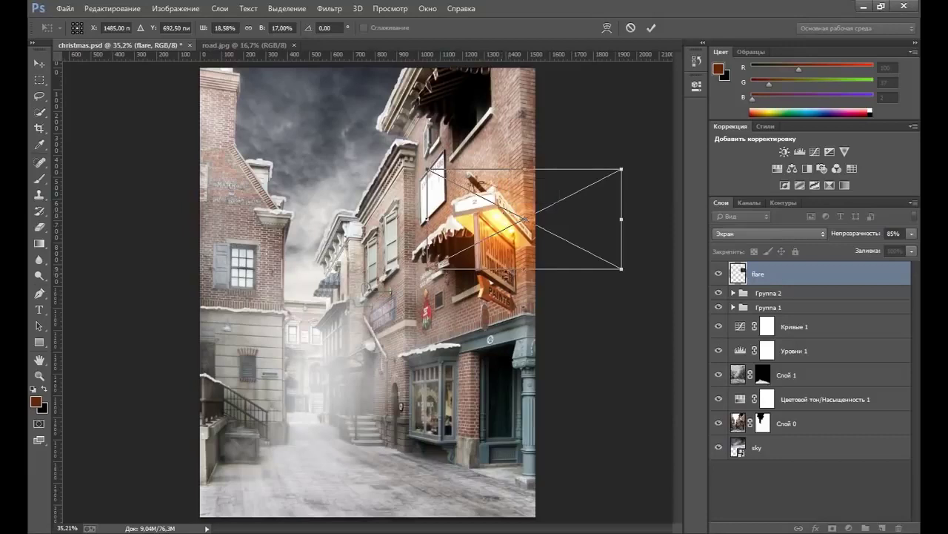
pyautogui.press('Return')
pyautogui.press('b')
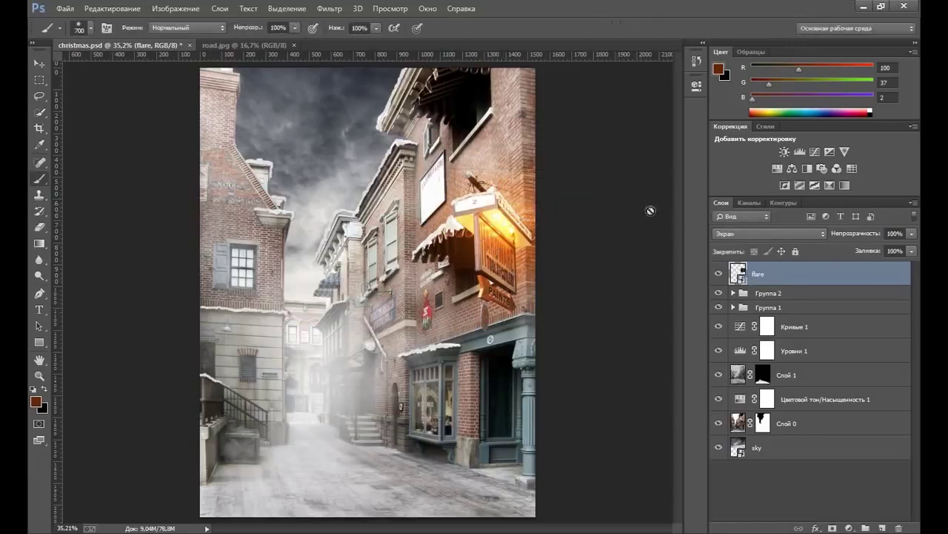
# Mask the flare with a reversed radial gradient fading outward from the lamp.
pyautogui.click(832, 527)
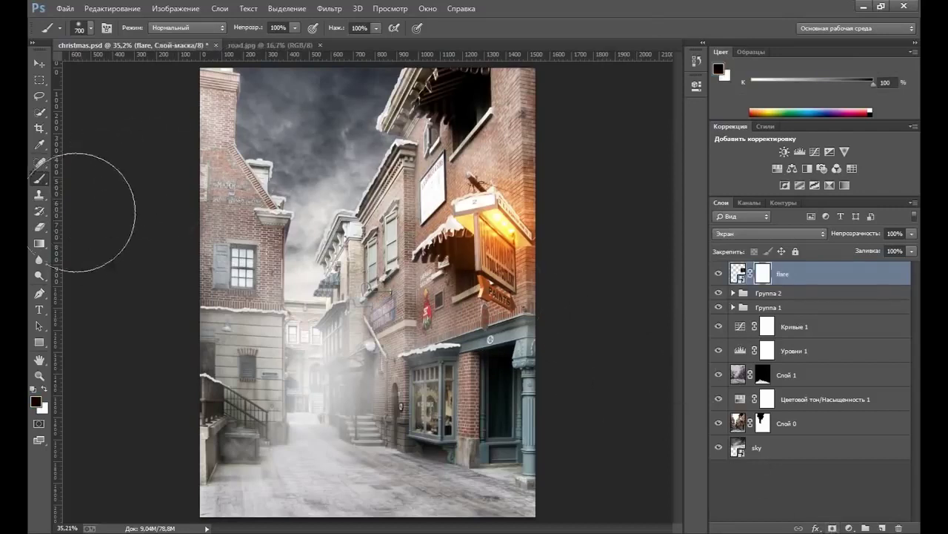
pyautogui.click(39, 243)
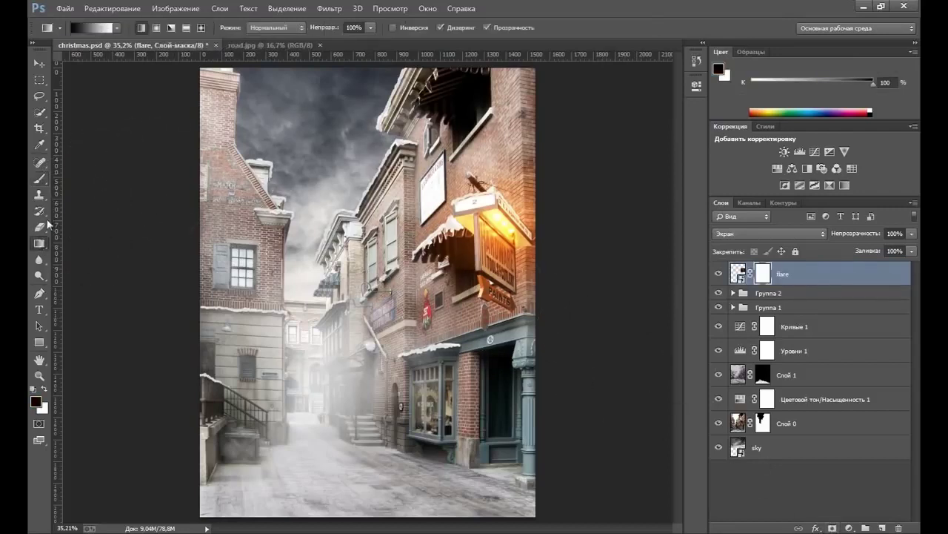
pyautogui.click(156, 27)
pyautogui.moveTo(498, 216)
pyautogui.mouseDown()
pyautogui.moveTo(407, 185)
pyautogui.moveTo(420, 190)
pyautogui.mouseUp()
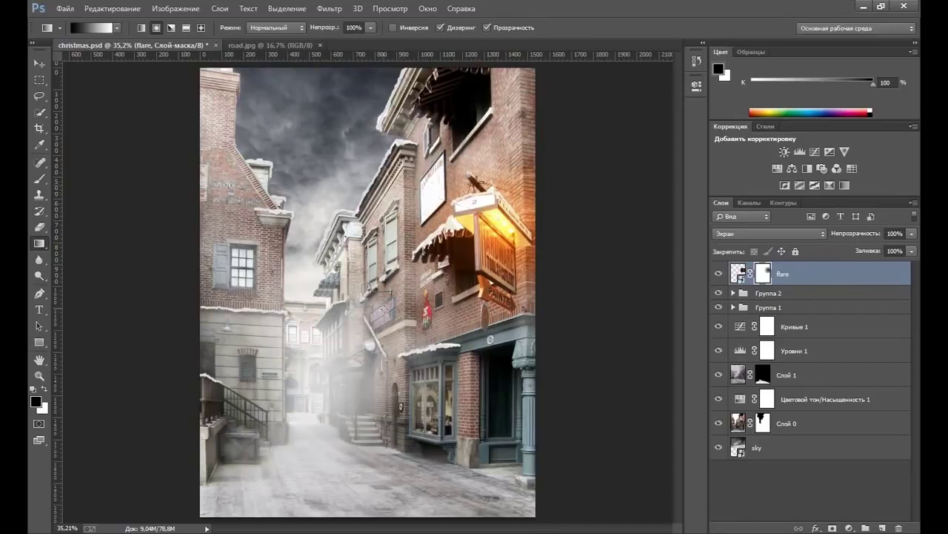
pyautogui.click(396, 27)
pyautogui.moveTo(493, 215); pyautogui.dragTo(414, 194)
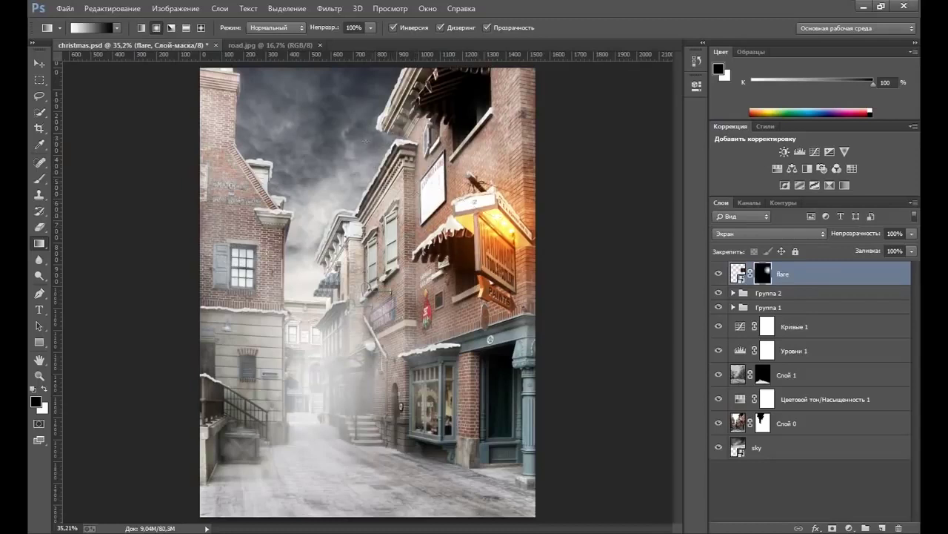
# Move the masked flare onto the lantern lamp.
pyautogui.click(39, 63)
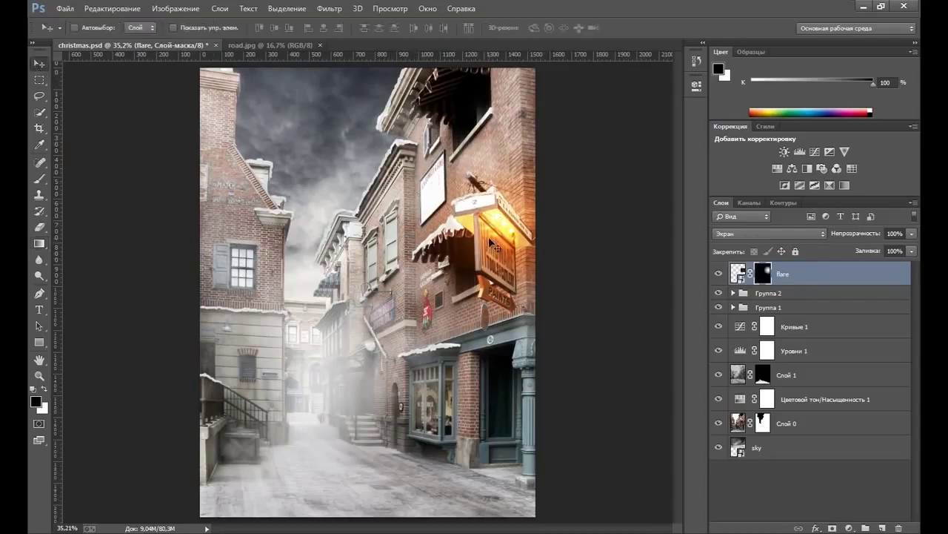
pyautogui.moveTo(495, 252)
pyautogui.mouseDown()
pyautogui.moveTo(455, 176)
pyautogui.moveTo(463, 121)
pyautogui.mouseUp()
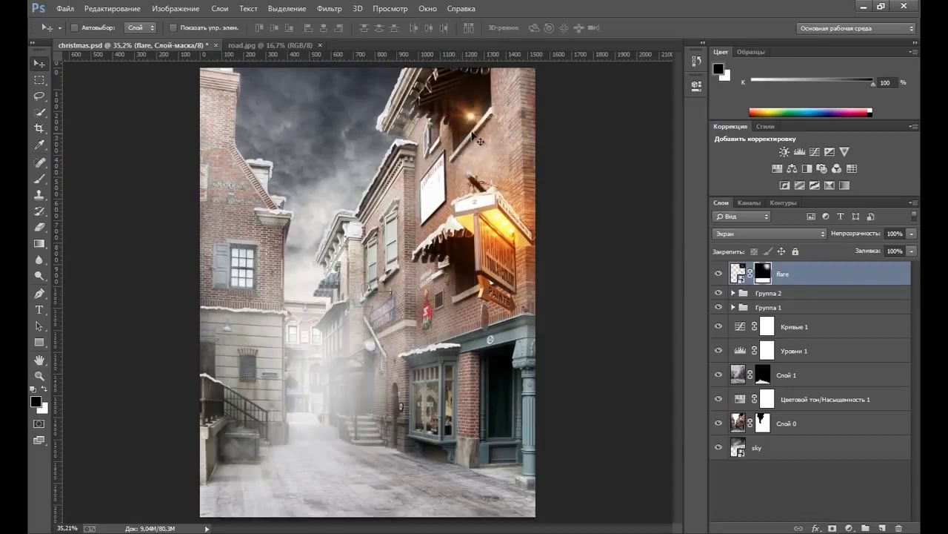
pyautogui.moveTo(463, 121); pyautogui.dragTo(504, 221)
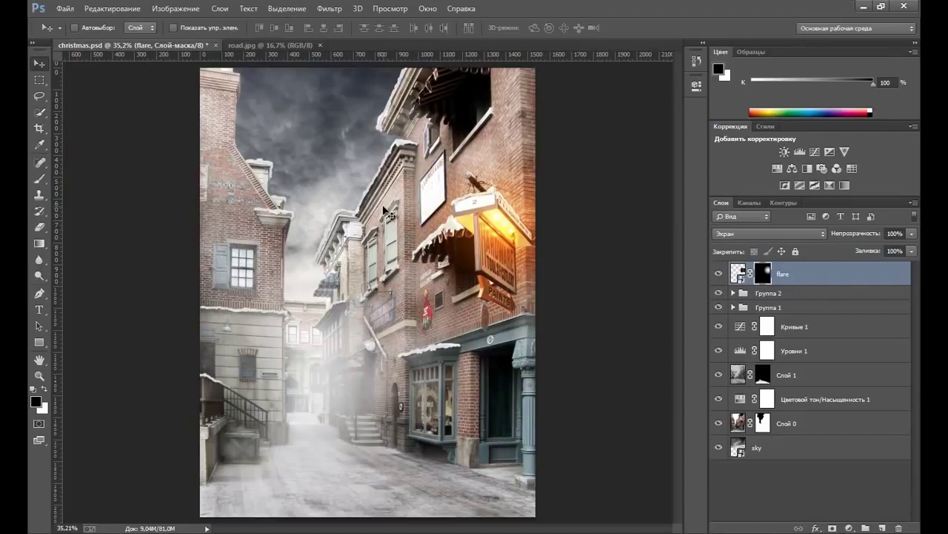
# Make two flare copies offset around the lamp, comparing the glow with the first copy hidden.
pyautogui.hotkey('ctrl', 'j')
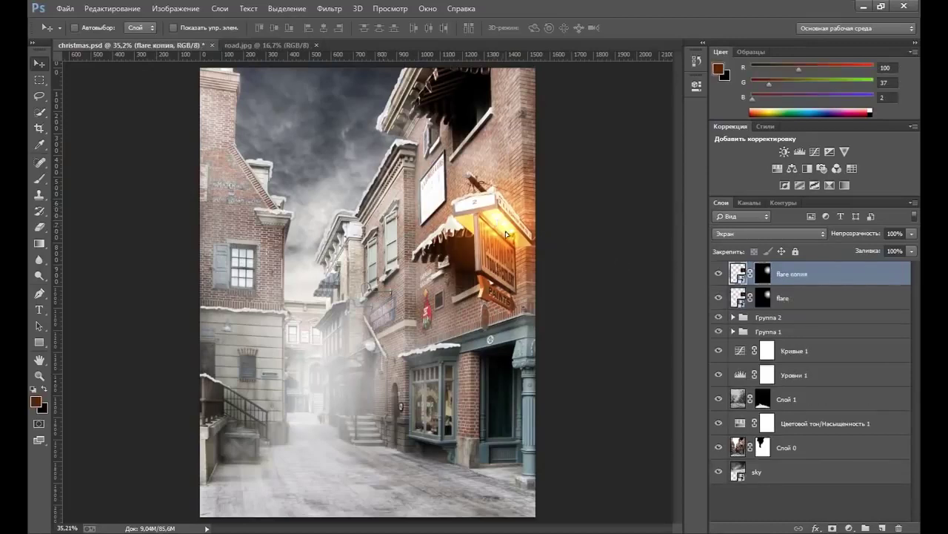
pyautogui.moveTo(510, 233); pyautogui.dragTo(508, 231)
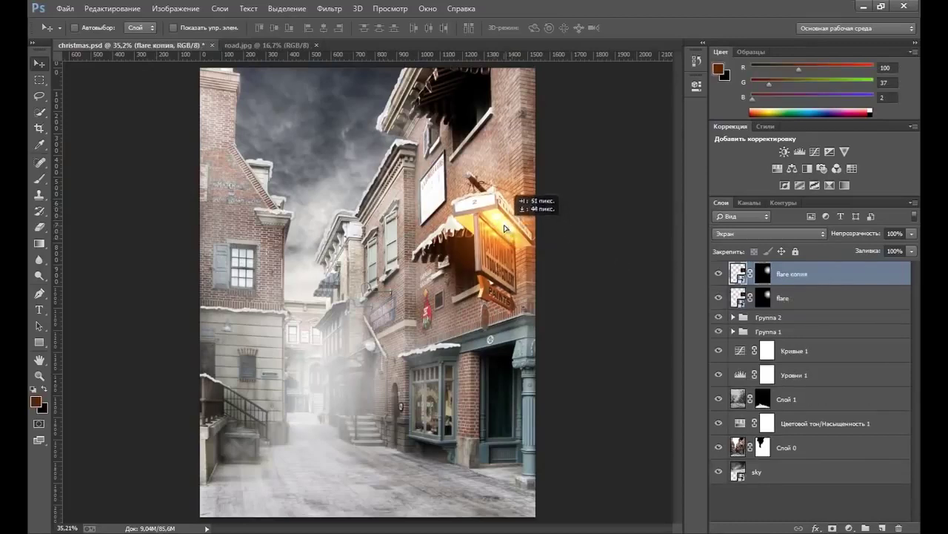
pyautogui.moveTo(508, 231); pyautogui.dragTo(510, 230)
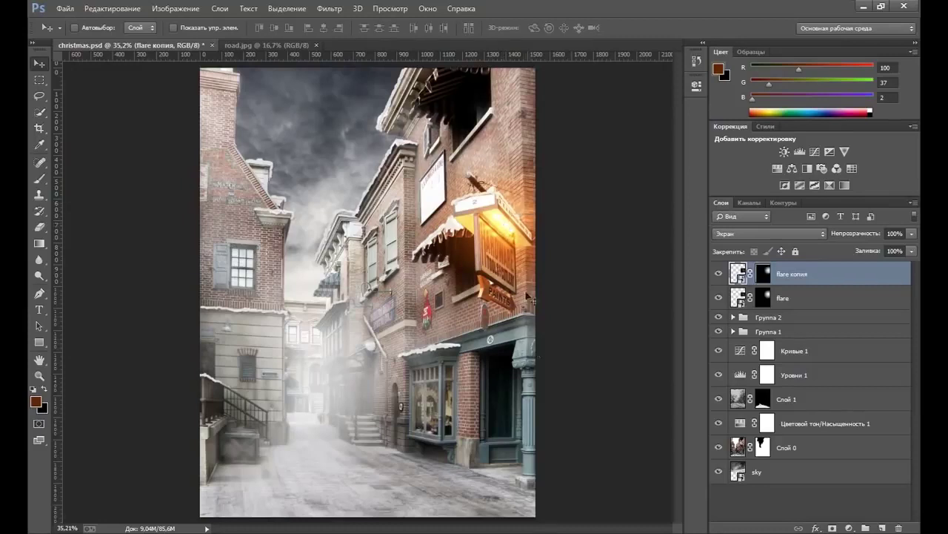
pyautogui.hotkey('ctrl', 'j')
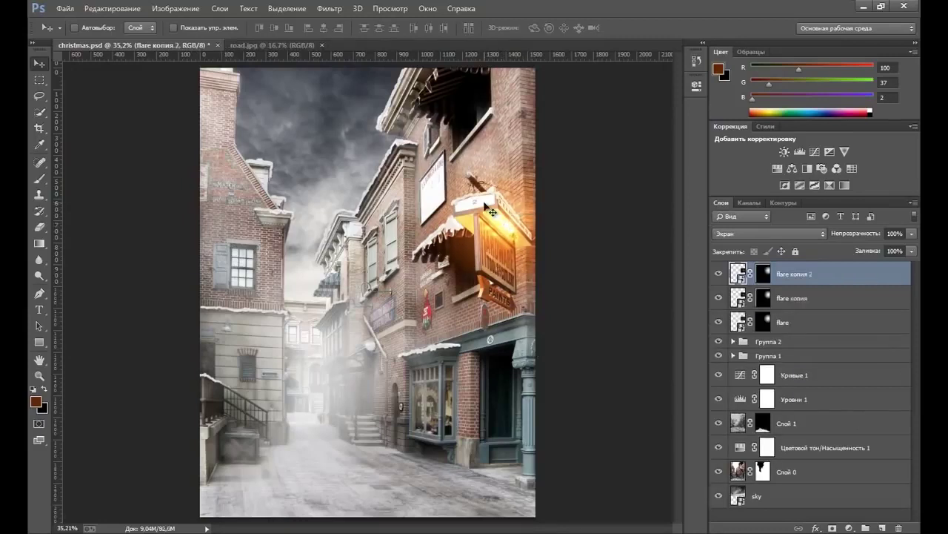
pyautogui.moveTo(509, 227); pyautogui.dragTo(518, 237)
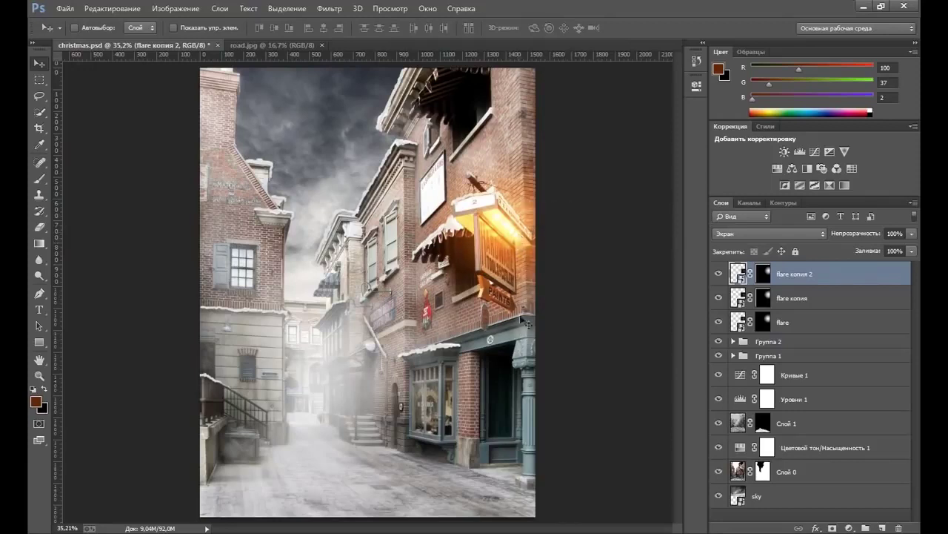
pyautogui.click(718, 299)
pyautogui.click(719, 297)
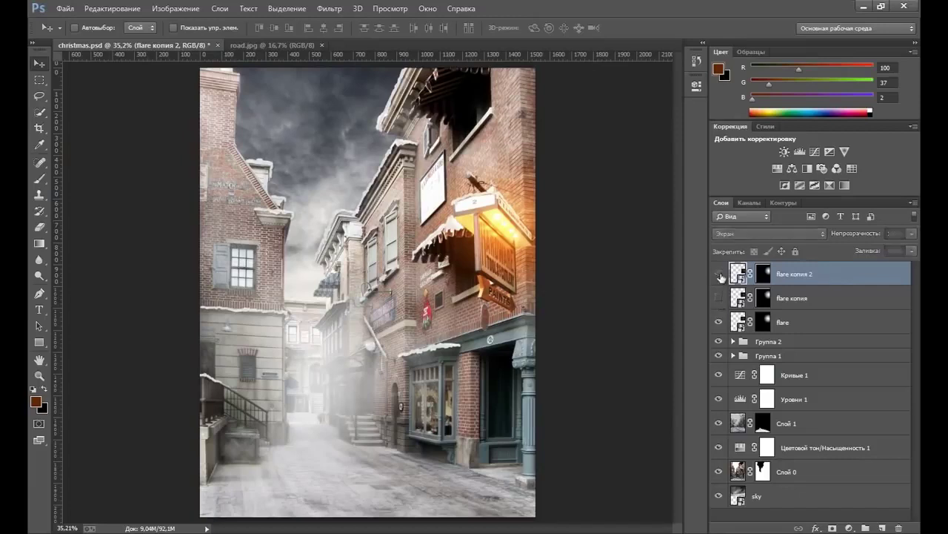
pyautogui.moveTo(523, 241)
pyautogui.mouseDown()
pyautogui.moveTo(512, 253)
pyautogui.moveTo(523, 223)
pyautogui.moveTo(515, 237)
pyautogui.moveTo(499, 230)
pyautogui.mouseUp()
pyautogui.click(718, 298)
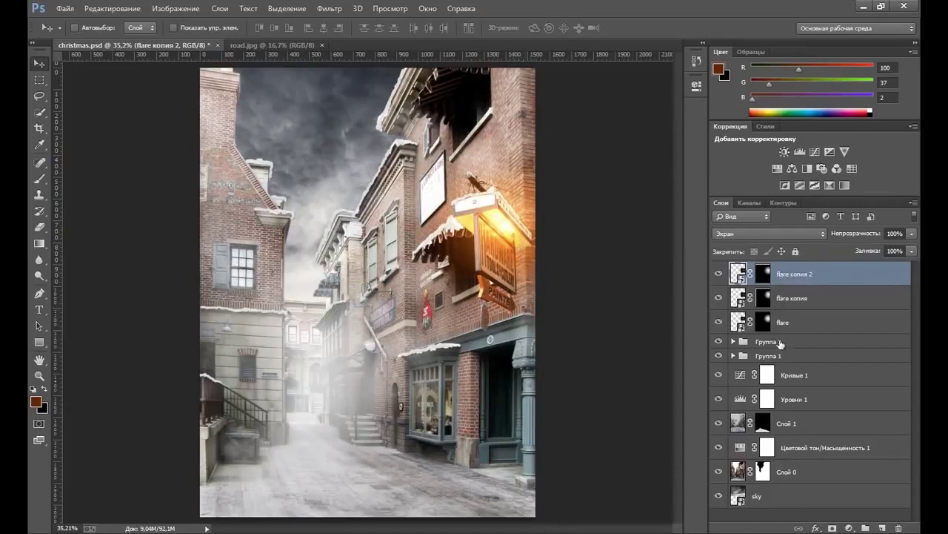
# Add a third flare copy shifted left, then group all four flare layers into Группа 3.
pyautogui.hotkey('ctrl', 'j')
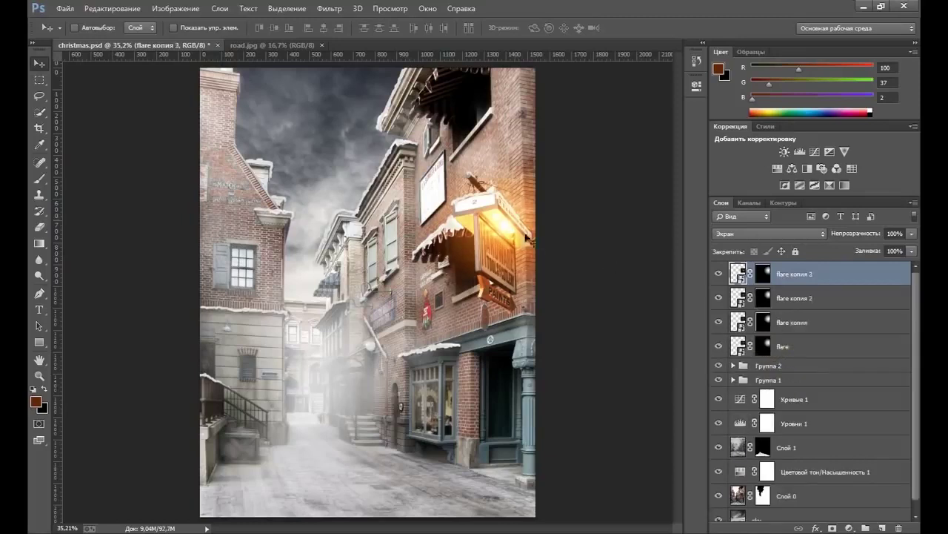
pyautogui.moveTo(497, 231); pyautogui.dragTo(459, 223)
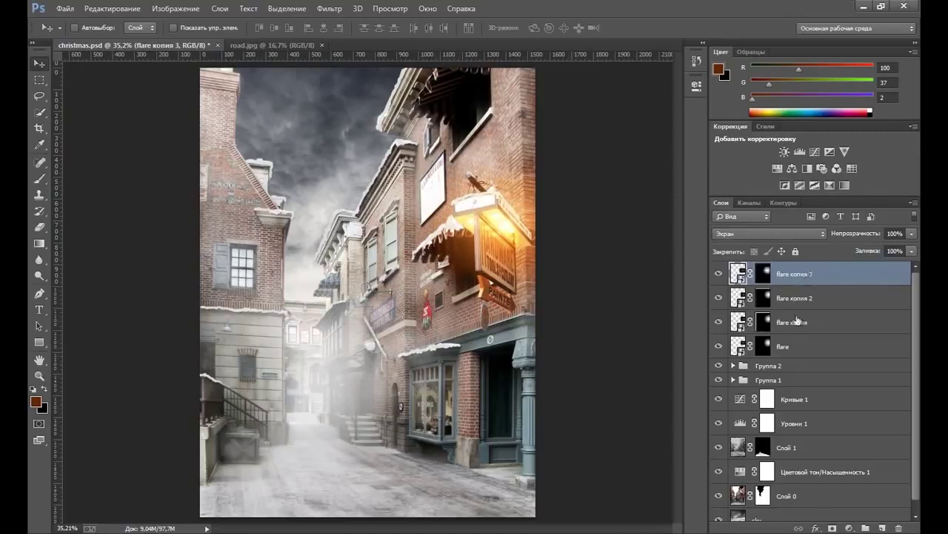
pyautogui.keyDown('shift'); pyautogui.click(801, 346); pyautogui.keyUp('shift')
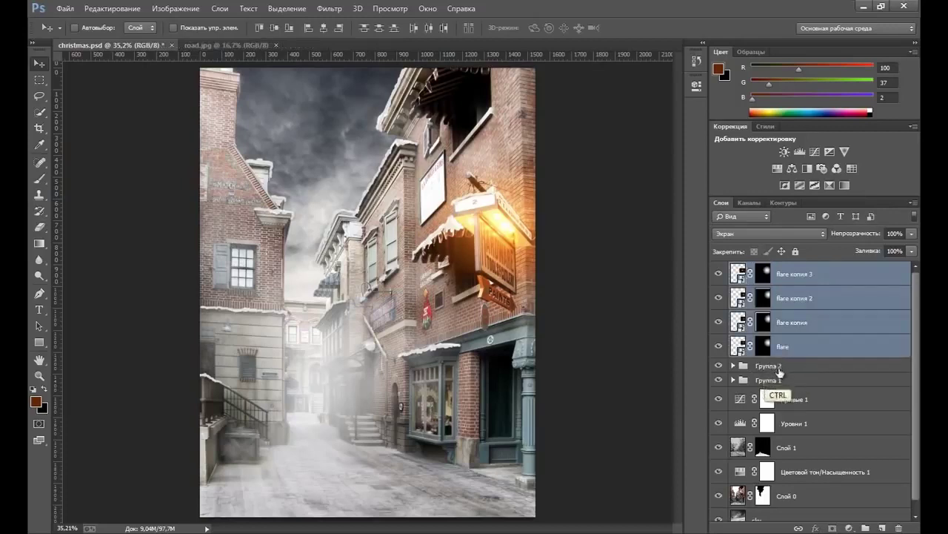
pyautogui.hotkey('ctrl', 'g')
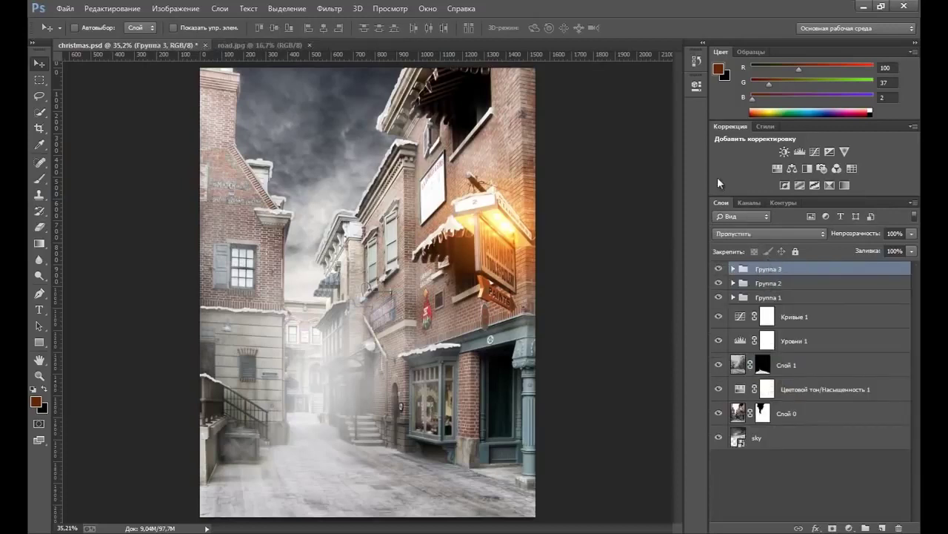
# Rename the Группа 3 layer group to блики.
pyautogui.doubleClick(769, 270)
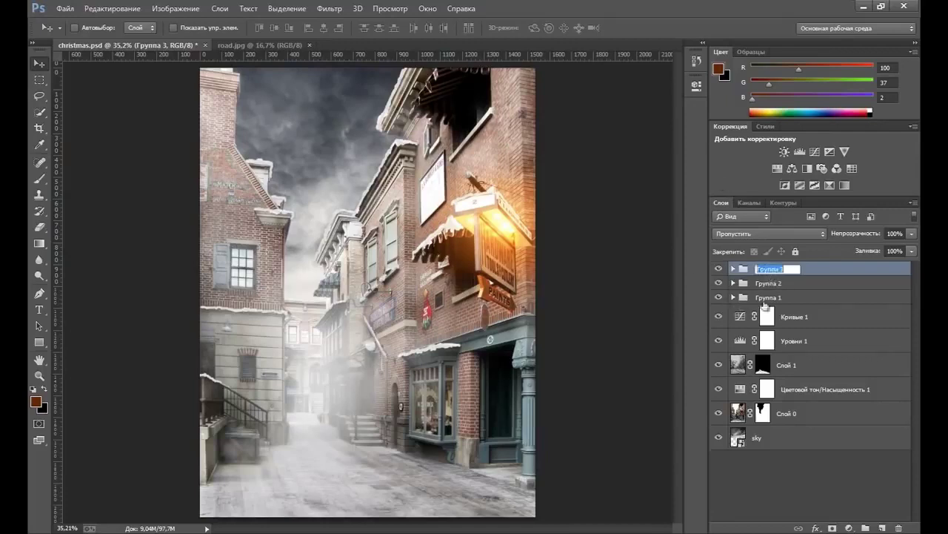
pyautogui.write(',')
pyautogui.write('kb')
pyautogui.press('BackSpace')
pyautogui.press('BackSpace')
pyautogui.press('BackSpace')
pyautogui.write('Блики')
pyautogui.press('Return')
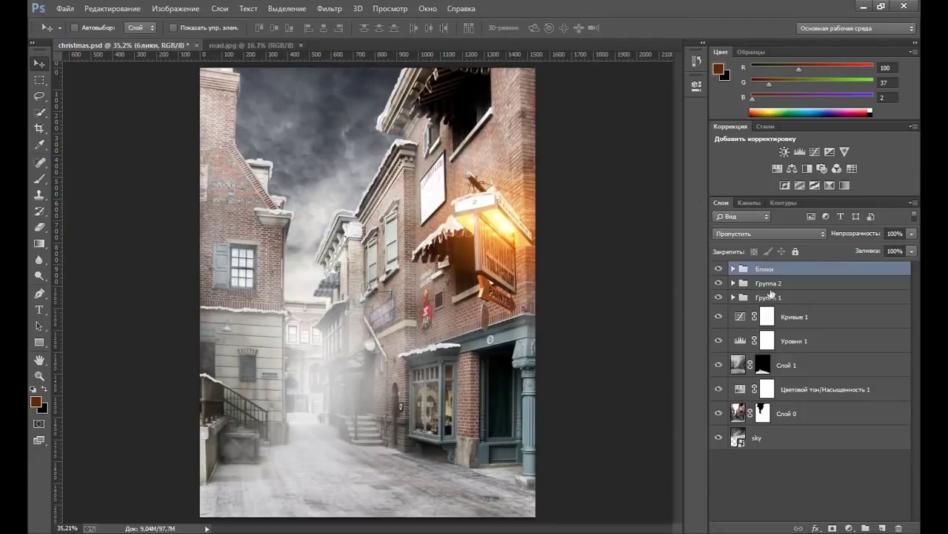
# Rename Группа 2 to свет and Группа 1 to снег, then select блики.
pyautogui.doubleClick(769, 285)
pyautogui.write('свет')
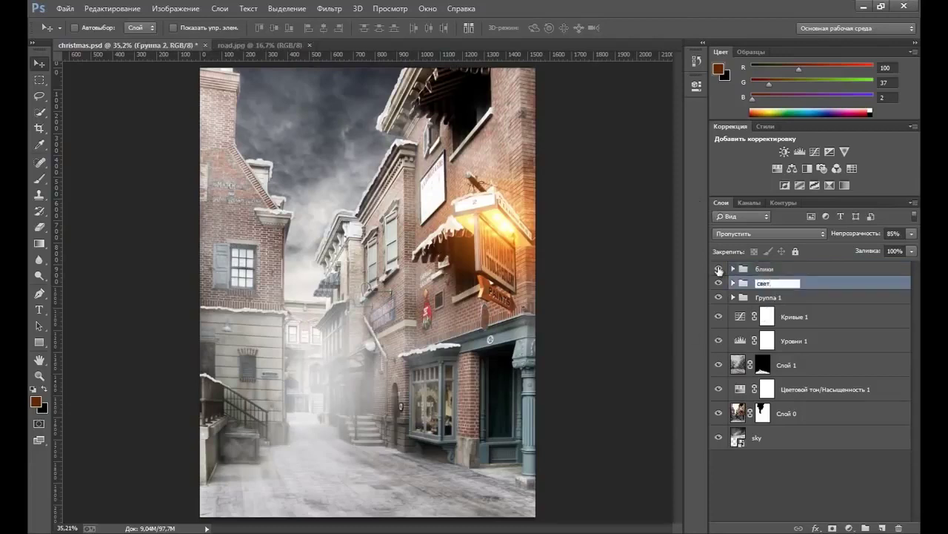
pyautogui.press('Return')
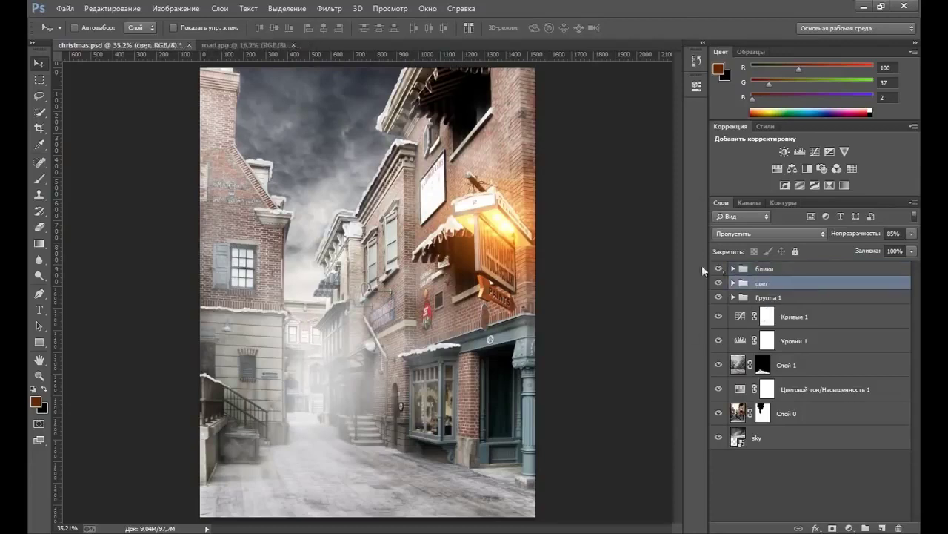
pyautogui.doubleClick(767, 298)
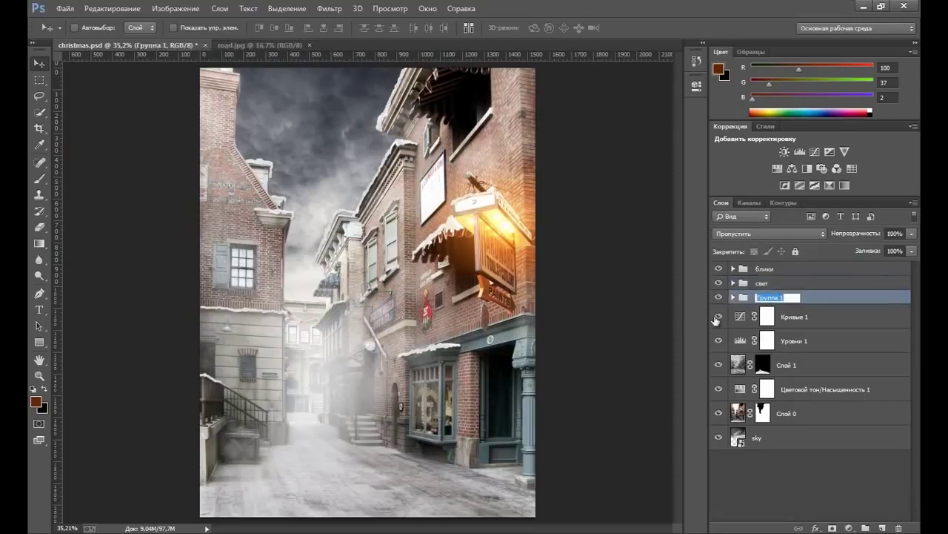
pyautogui.write('снег')
pyautogui.press('Return')
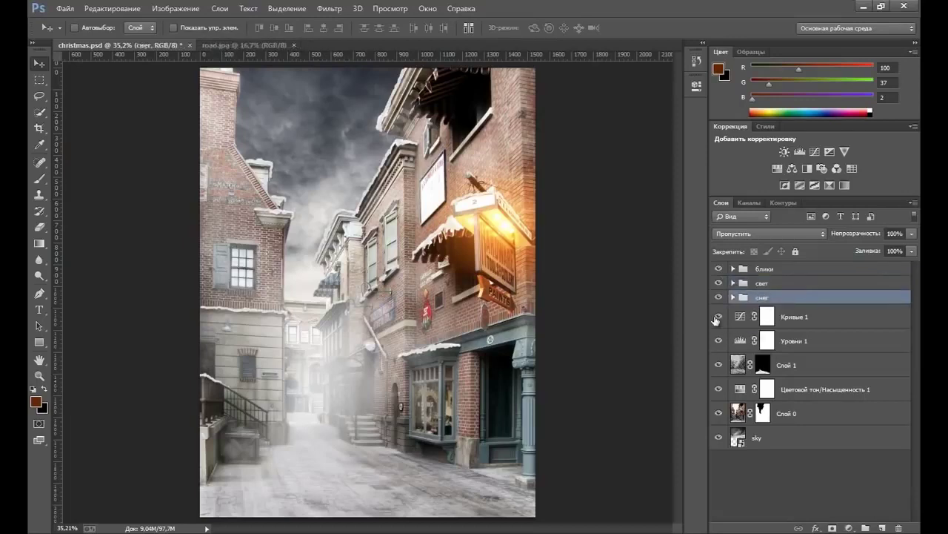
pyautogui.click(767, 270)
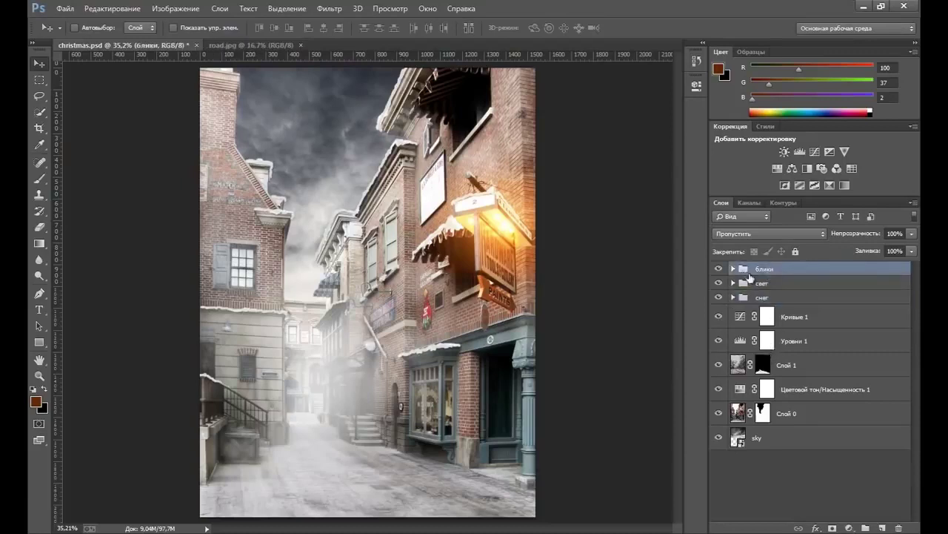
# Add a new layer and set up a black brush at 15% opacity, 15% flow, 1000 px.
pyautogui.click(883, 529)
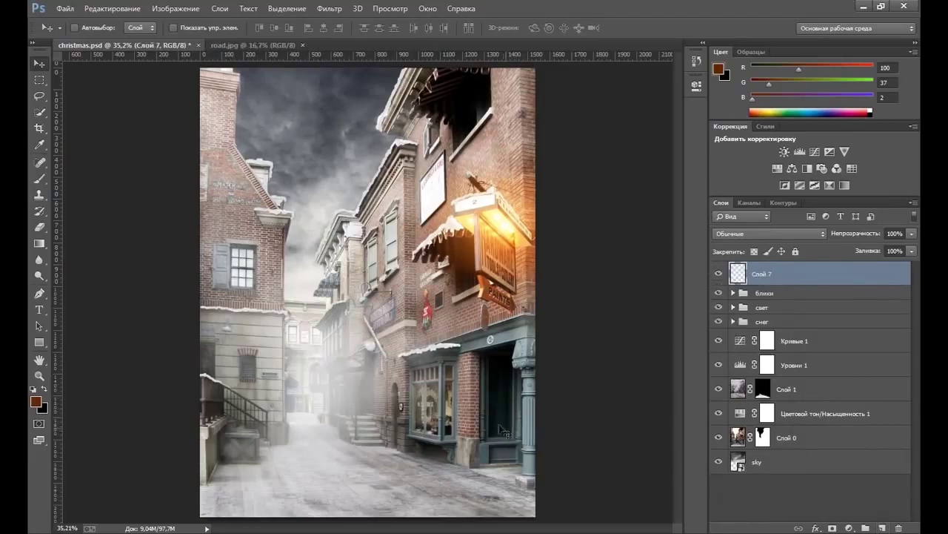
pyautogui.click(40, 181)
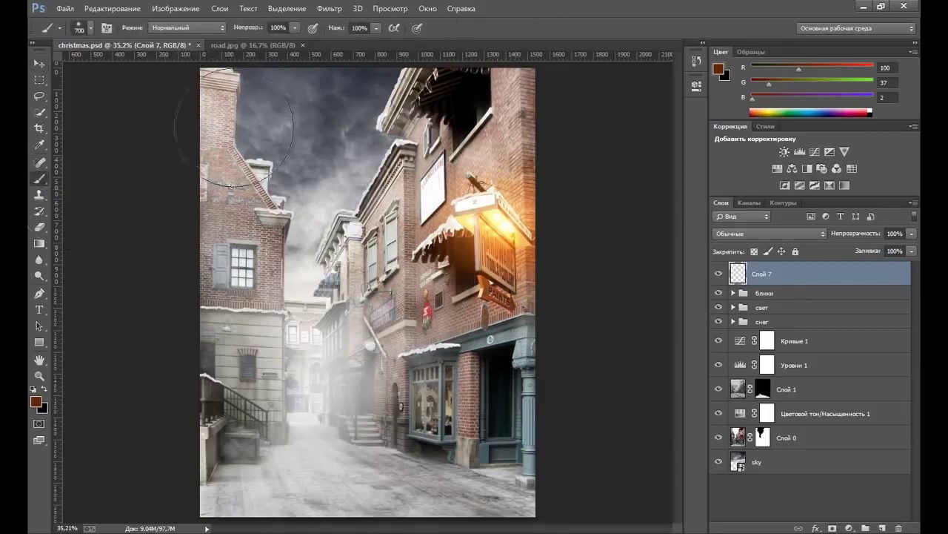
pyautogui.click(46, 389)
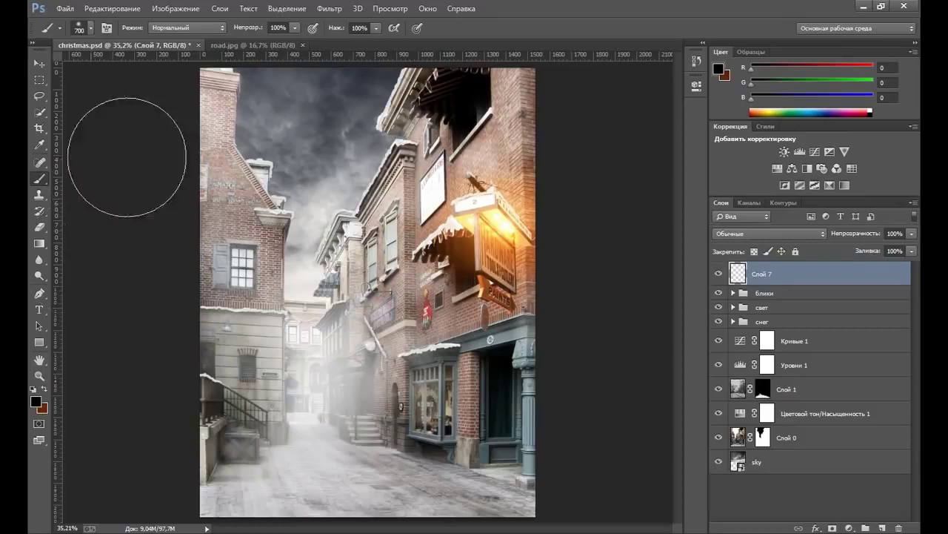
pyautogui.click(294, 27)
pyautogui.moveTo(296, 41); pyautogui.dragTo(247, 42)
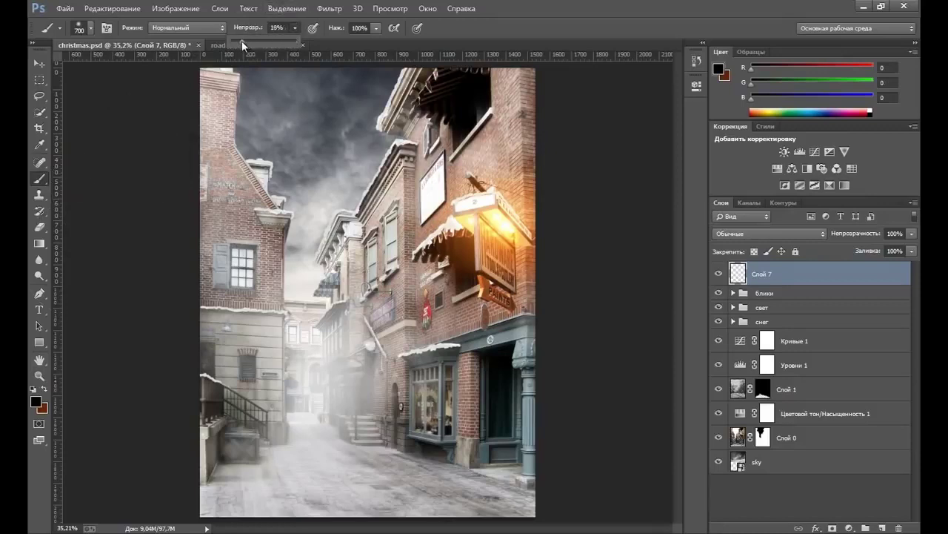
pyautogui.moveTo(242, 40); pyautogui.dragTo(240, 41)
pyautogui.click(376, 27)
pyautogui.moveTo(373, 42); pyautogui.dragTo(327, 49)
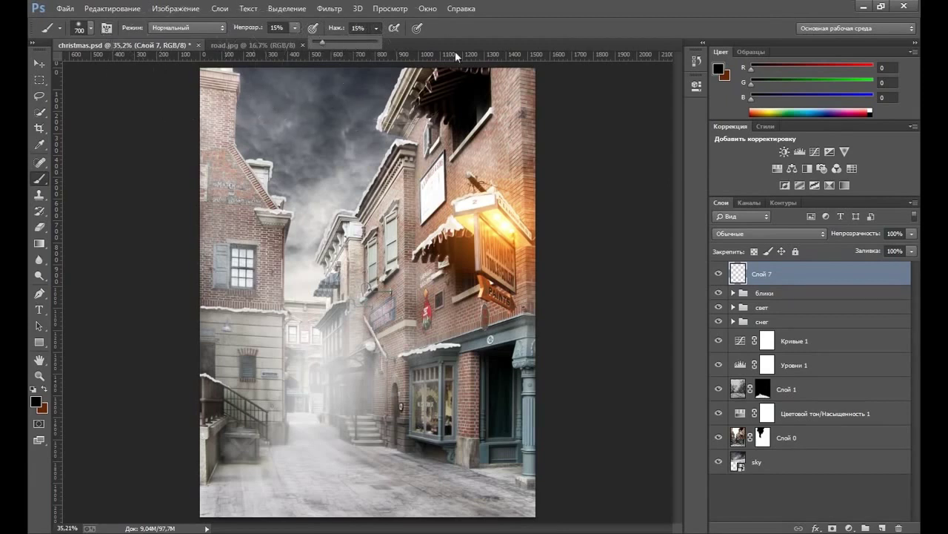
pyautogui.click(590, 8)
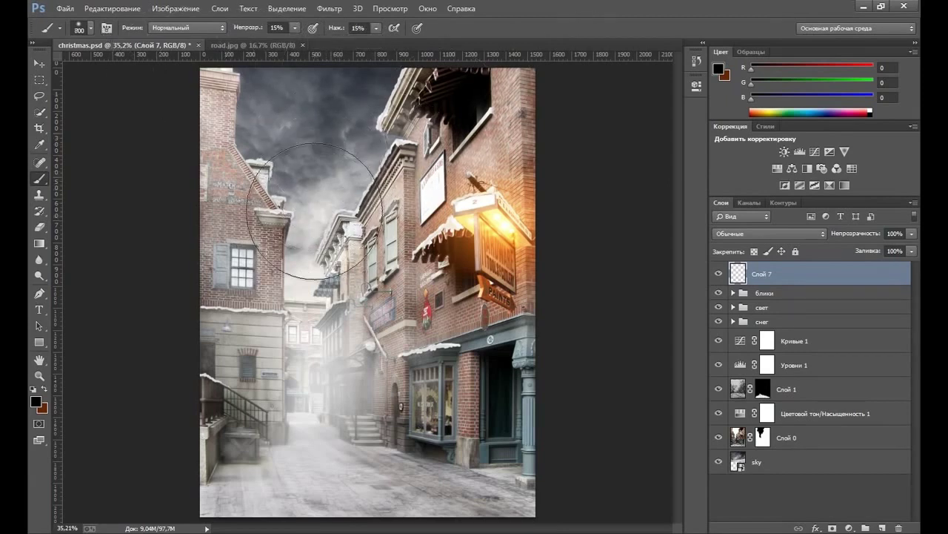
pyautogui.press(']')
pyautogui.press(']')
pyautogui.press(']')
# Paint black over the sky and lower street edges on Слой 7, comparing it on and off.
pyautogui.moveTo(264, 131); pyautogui.dragTo(226, 135)
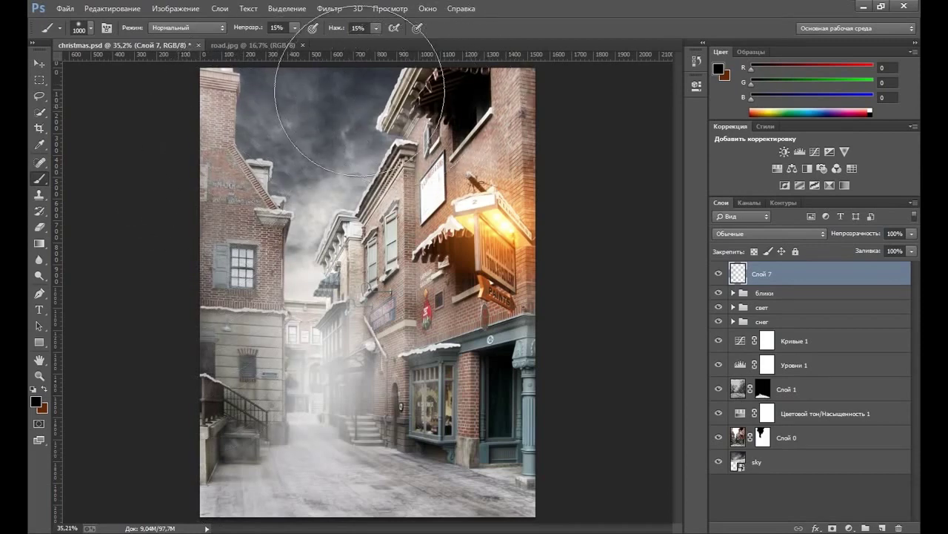
pyautogui.moveTo(390, 85); pyautogui.dragTo(476, 74)
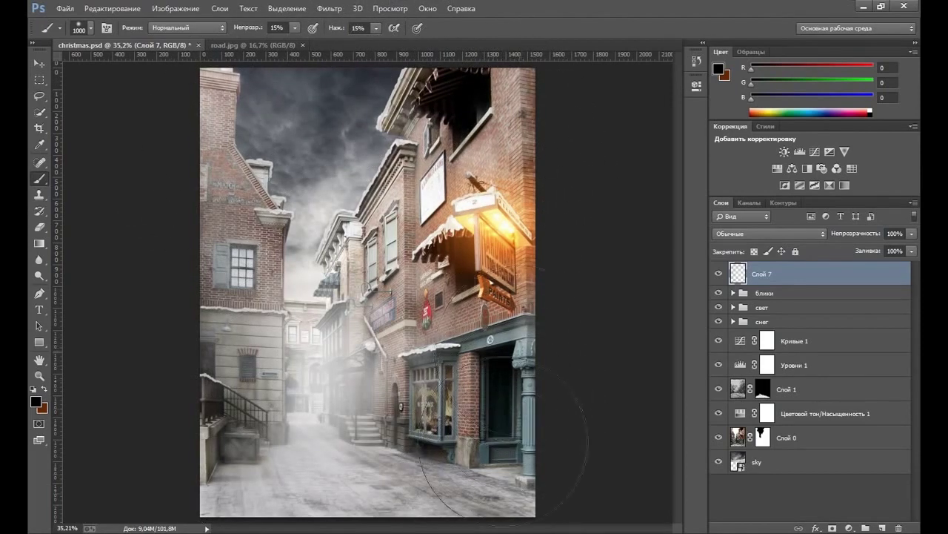
pyautogui.moveTo(530, 408)
pyautogui.mouseDown()
pyautogui.moveTo(275, 498)
pyautogui.moveTo(319, 444)
pyautogui.moveTo(551, 455)
pyautogui.moveTo(363, 481)
pyautogui.mouseUp()
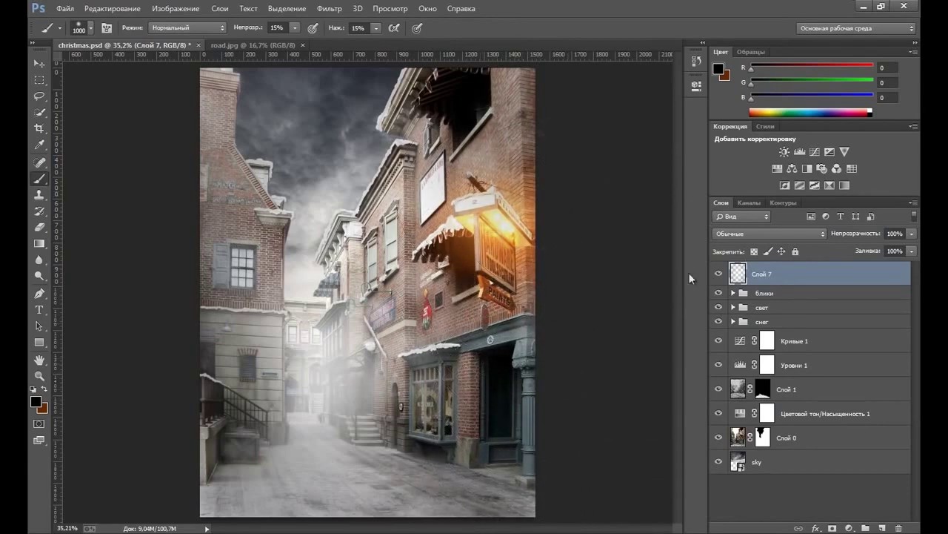
pyautogui.click(718, 276)
pyautogui.click(718, 275)
pyautogui.click(718, 276)
pyautogui.click(718, 275)
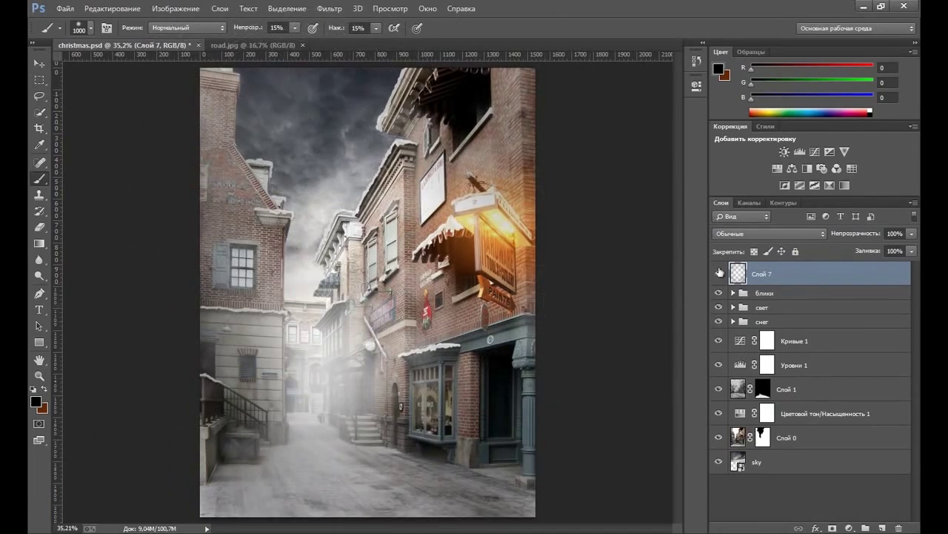
pyautogui.click(718, 274)
pyautogui.click(719, 275)
pyautogui.click(851, 528)
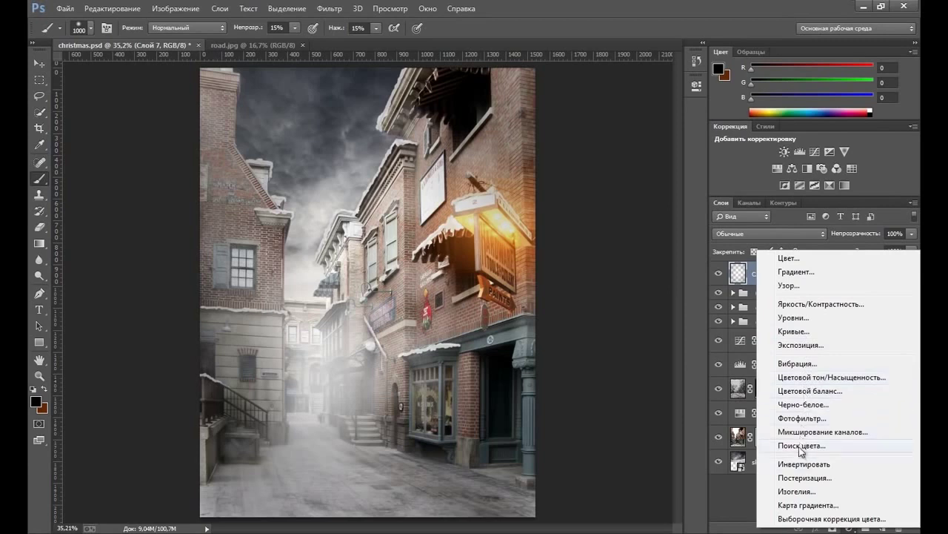
# Add a Фотофильтр adjustment layer using Холодный фильтр (82) at about 12% density.
pyautogui.click(801, 419)
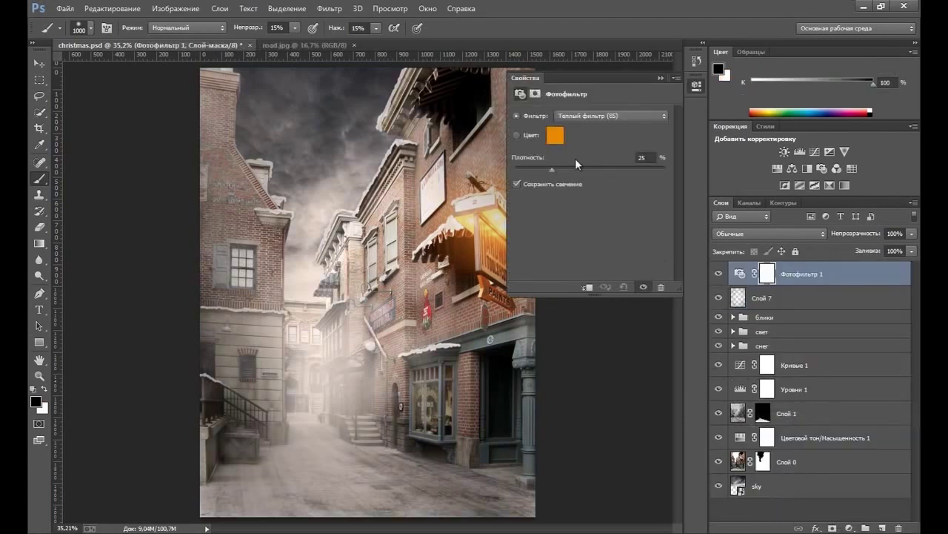
pyautogui.click(639, 116)
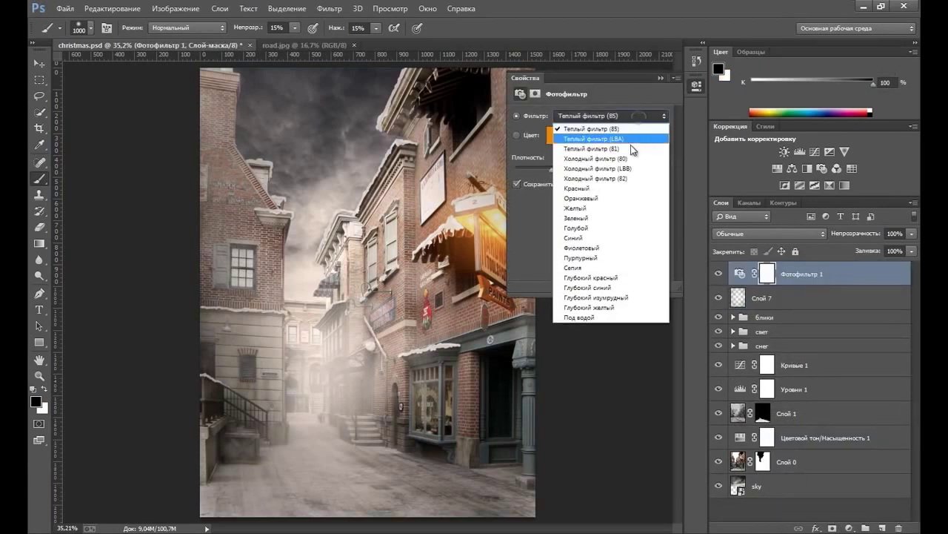
pyautogui.click(604, 178)
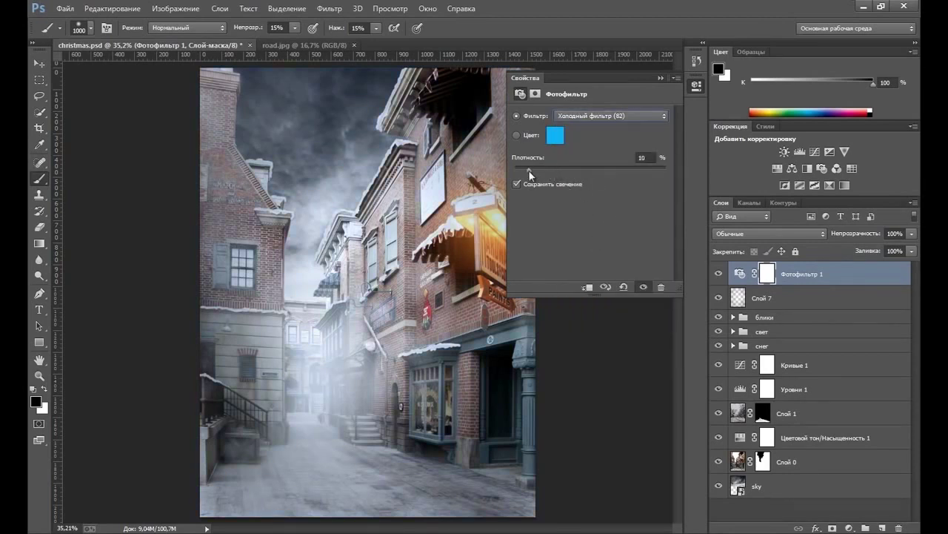
pyautogui.moveTo(530, 170); pyautogui.dragTo(531, 171)
pyautogui.click(659, 77)
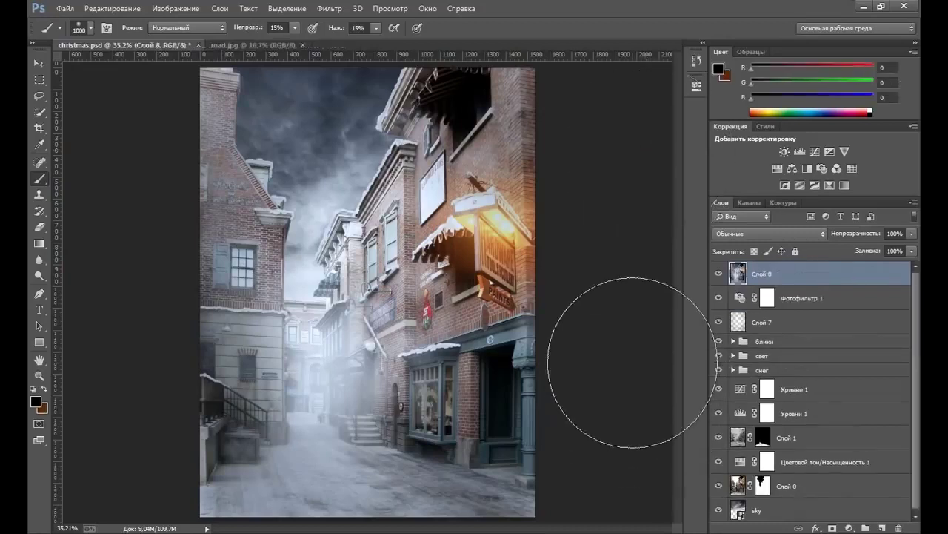
# Blend Слой 8 in Мягкий свет at 61% opacity and compare it on and off.
pyautogui.click(816, 234)
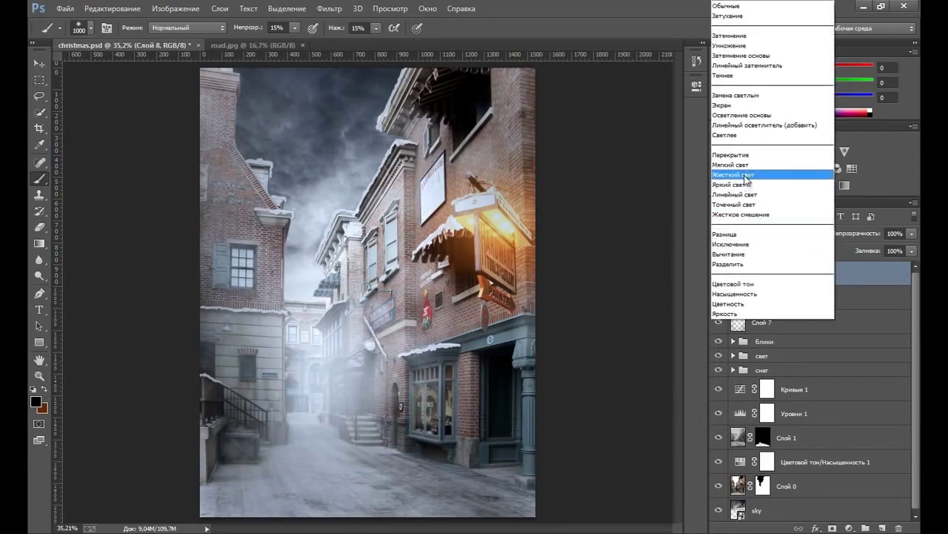
pyautogui.click(749, 165)
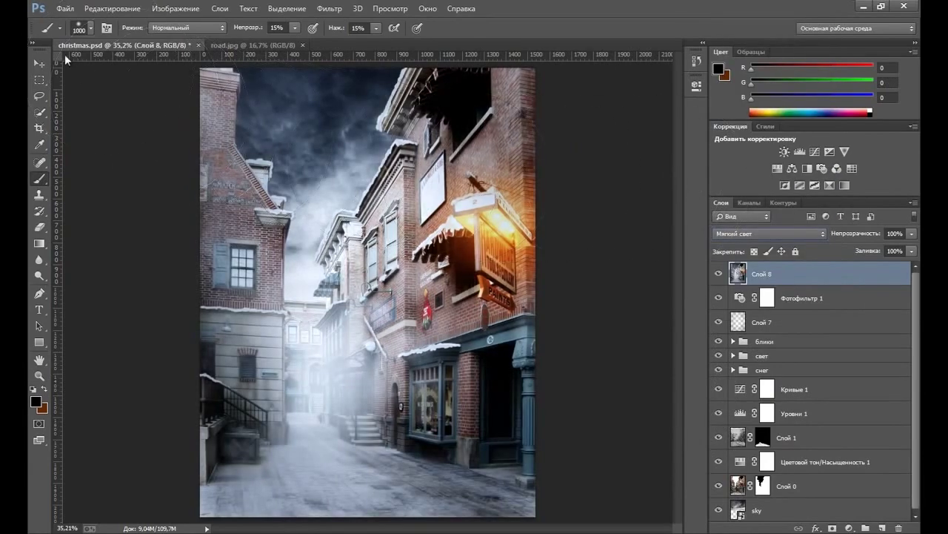
pyautogui.click(40, 65)
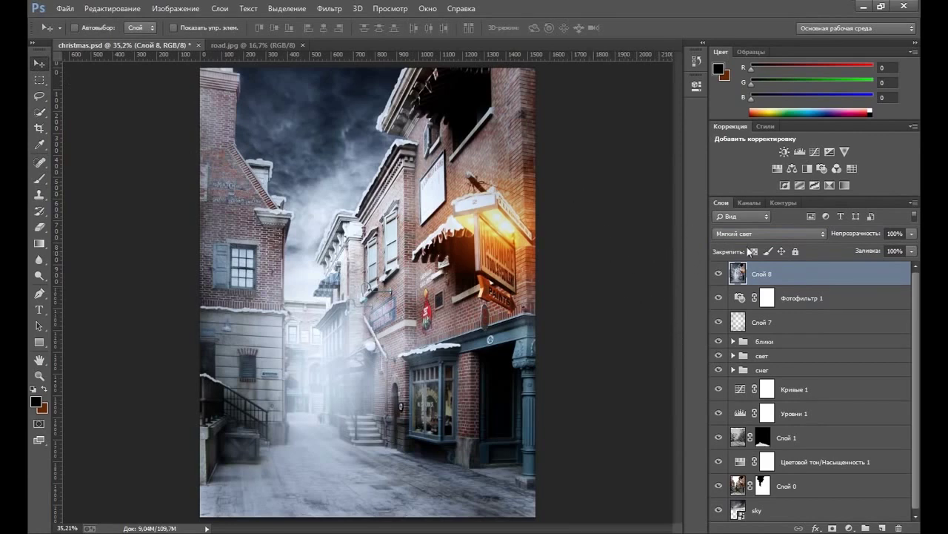
pyautogui.click(912, 233)
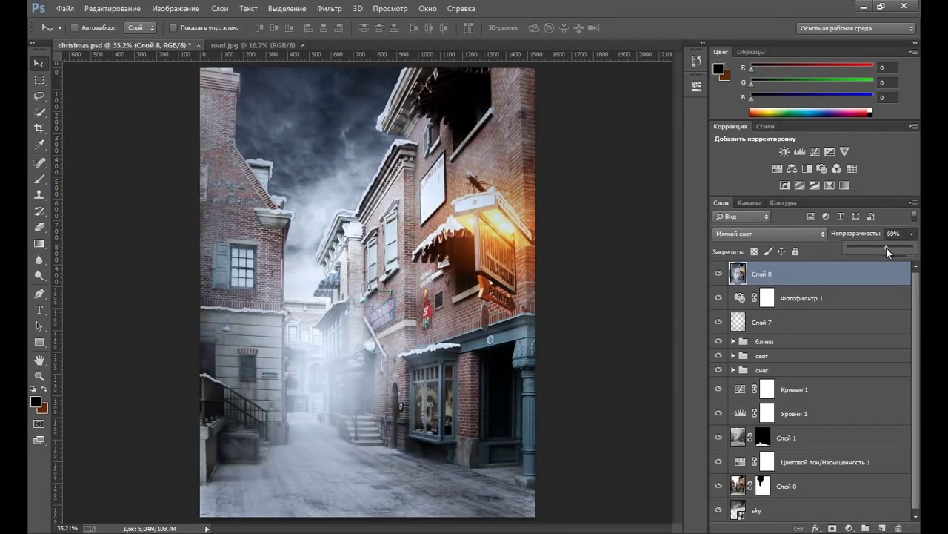
pyautogui.moveTo(887, 246); pyautogui.dragTo(887, 247)
pyautogui.click(785, 276)
pyautogui.click(720, 275)
pyautogui.click(720, 275)
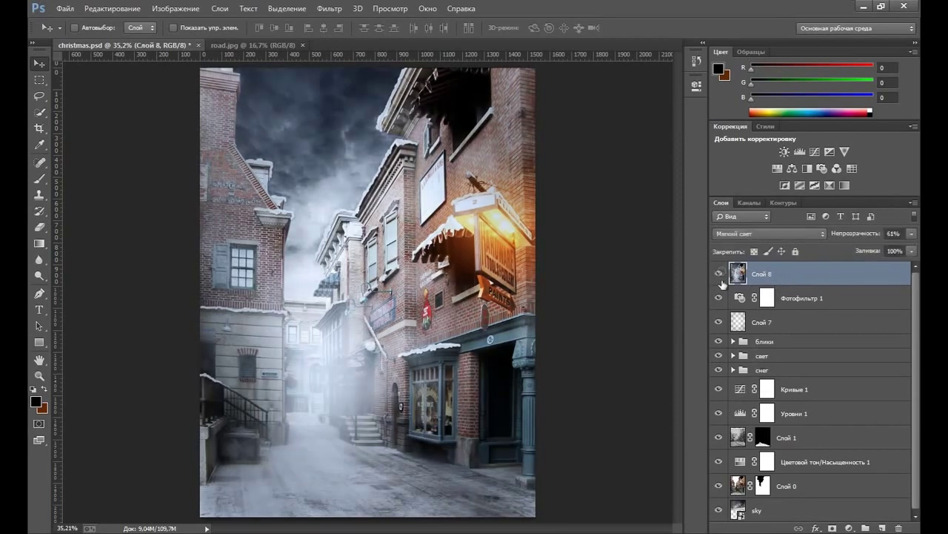
pyautogui.click(718, 274)
pyautogui.click(718, 273)
# Add an Экспозиция adjustment layer with offset +0,0083 and exposure -0,44.
pyautogui.click(851, 528)
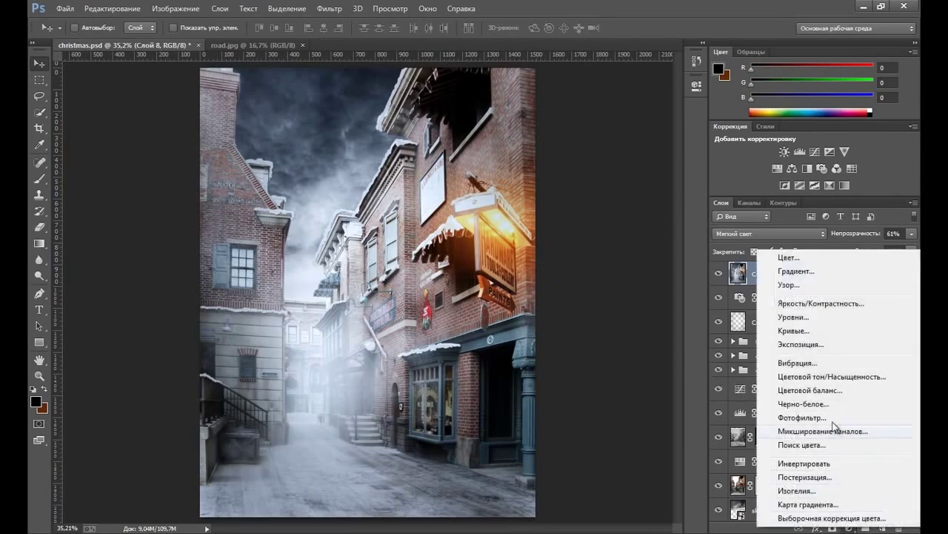
pyautogui.click(800, 344)
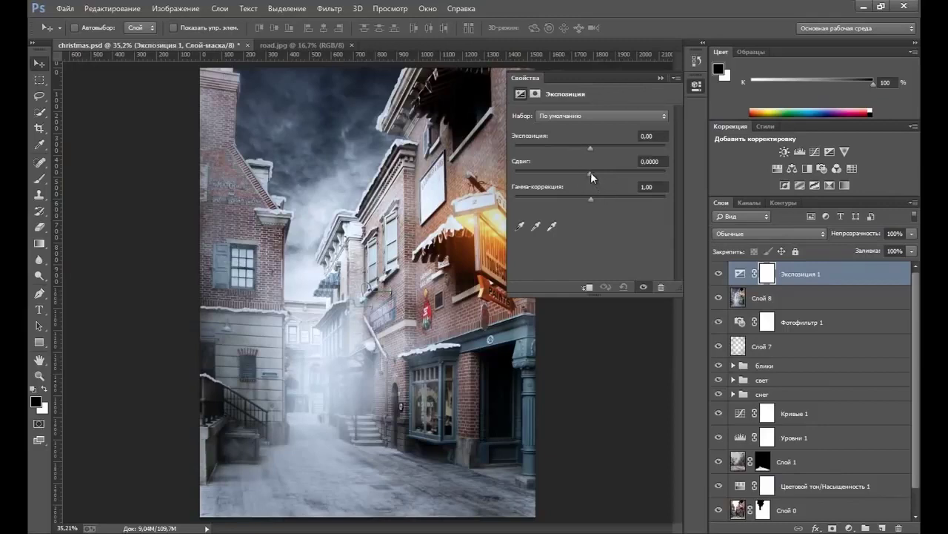
pyautogui.moveTo(589, 173); pyautogui.dragTo(591, 174)
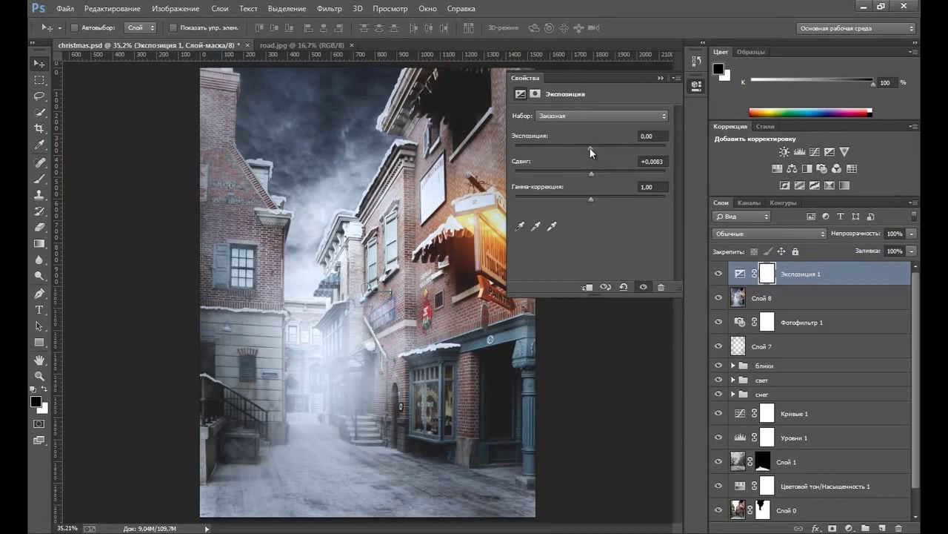
pyautogui.moveTo(591, 147); pyautogui.dragTo(588, 146)
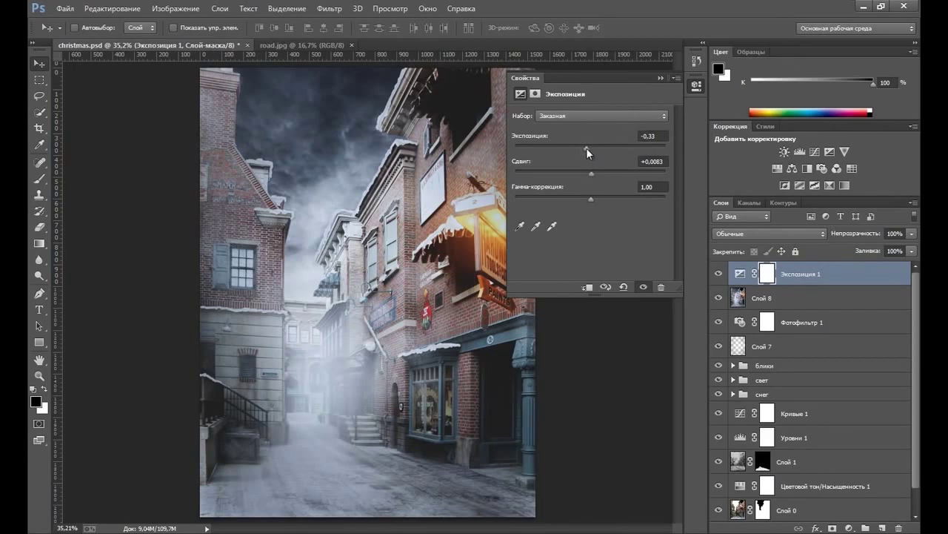
pyautogui.moveTo(586, 148); pyautogui.dragTo(585, 148)
pyautogui.click(661, 77)
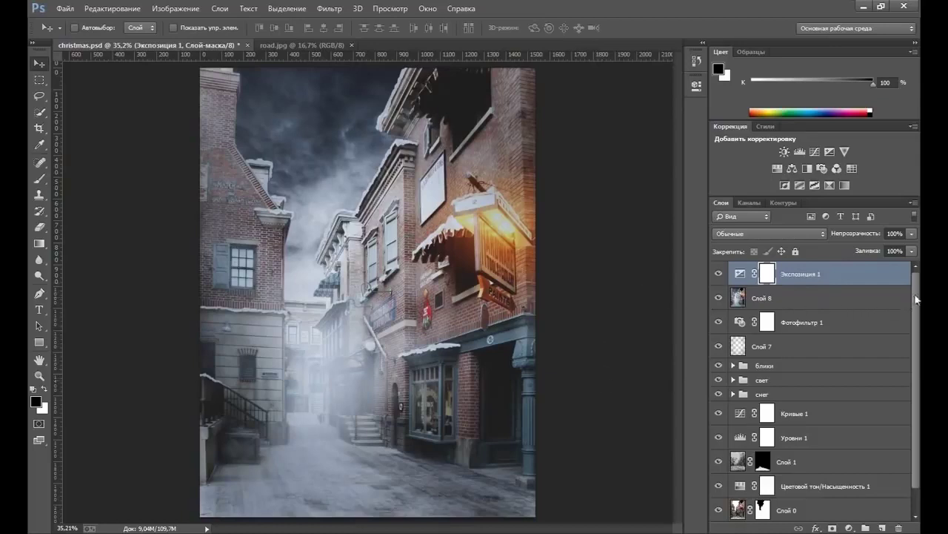
pyautogui.moveTo(917, 291); pyautogui.dragTo(918, 324)
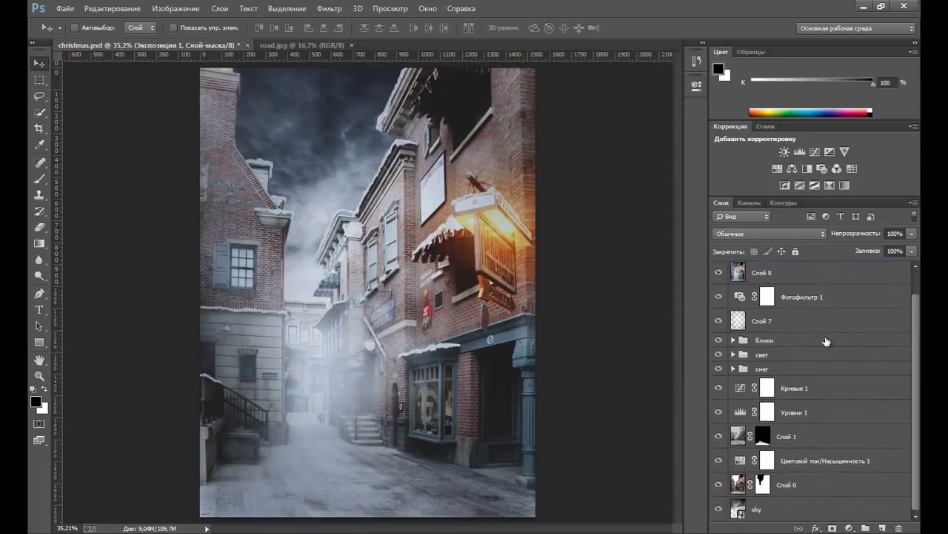